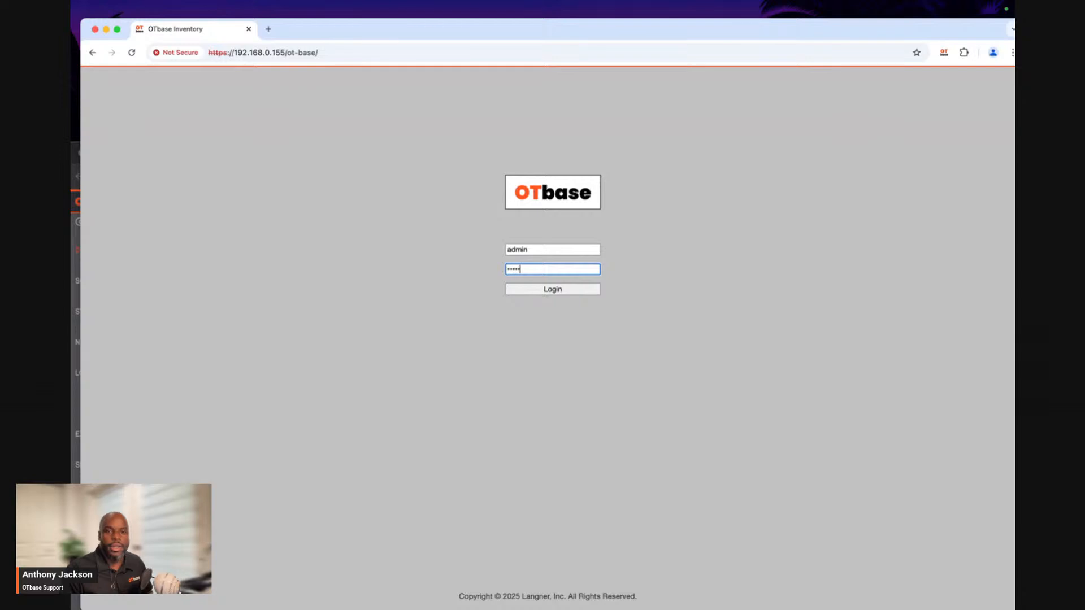
Submit the admin login and open the Appearance settings in the Administration area.
key(Return)
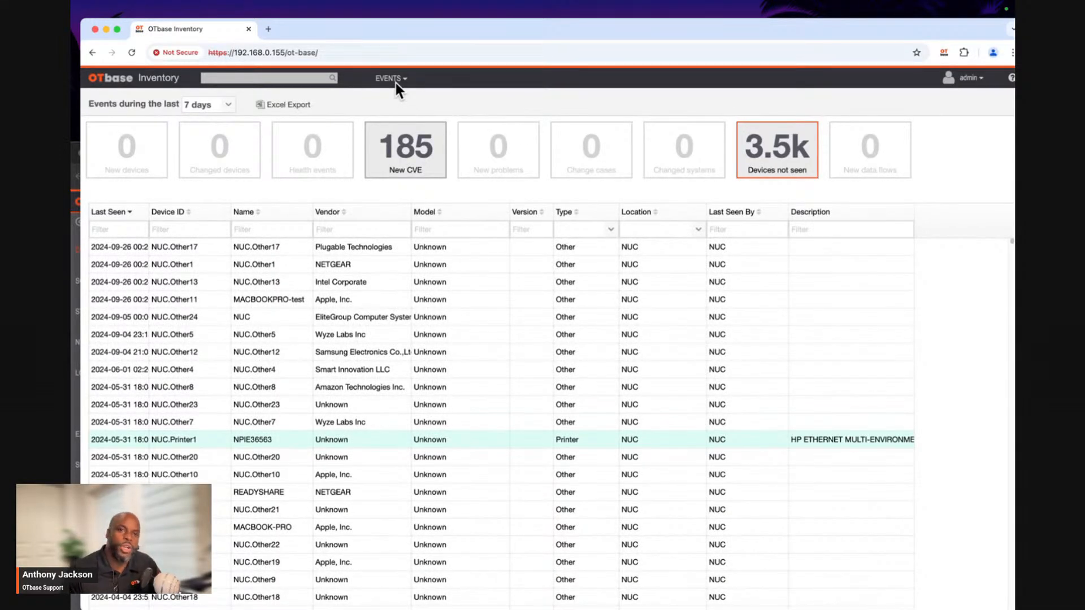
click(396, 83)
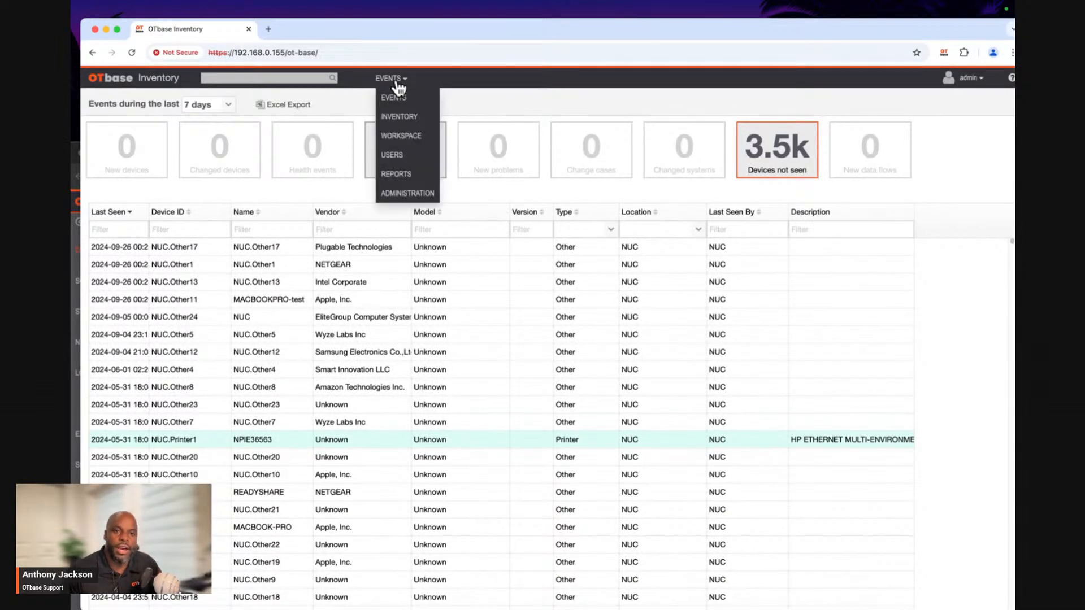
click(408, 194)
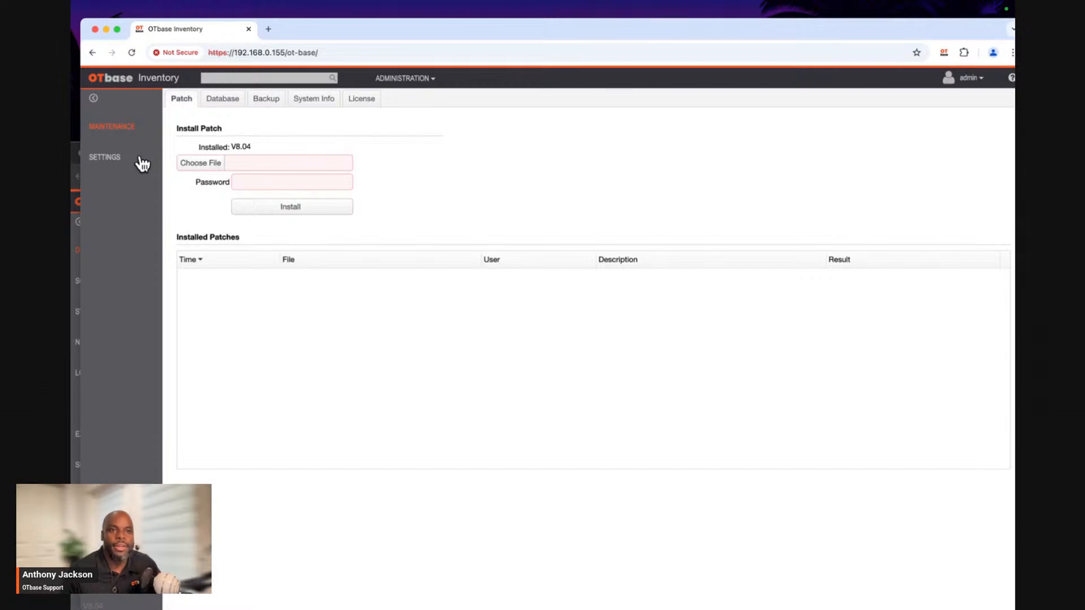
click(117, 162)
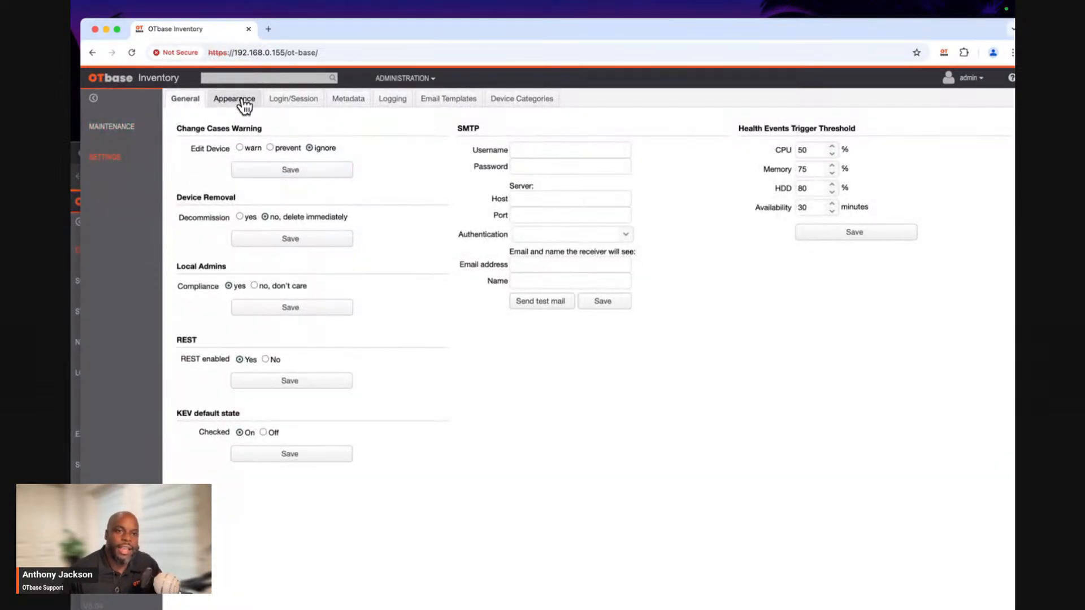
click(244, 106)
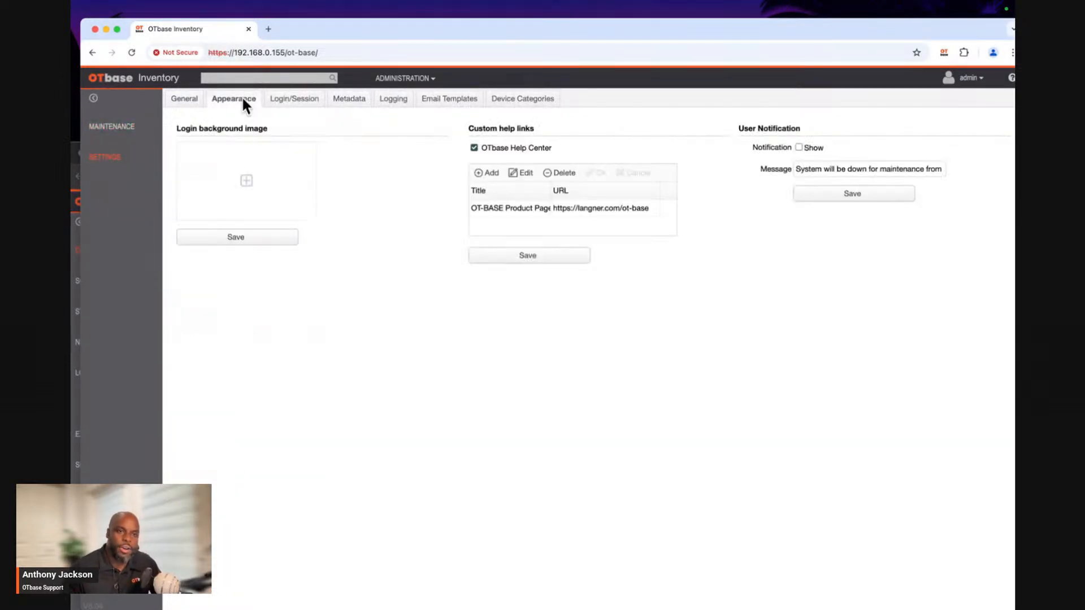
Set Facility.jpg from the Wallpapers folder as the login background image and save it.
click(260, 183)
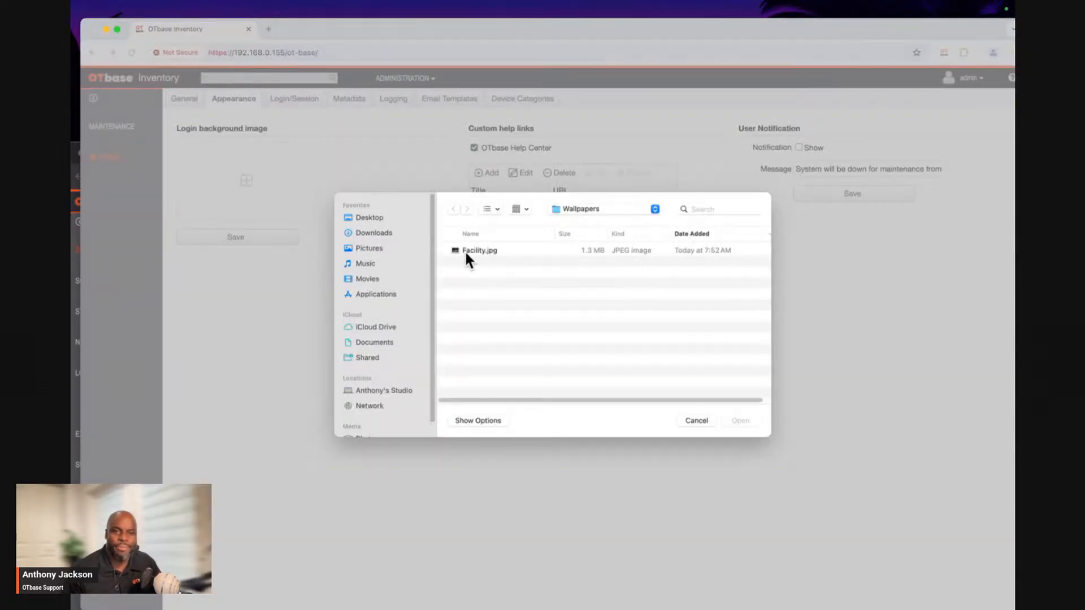
double_click(469, 252)
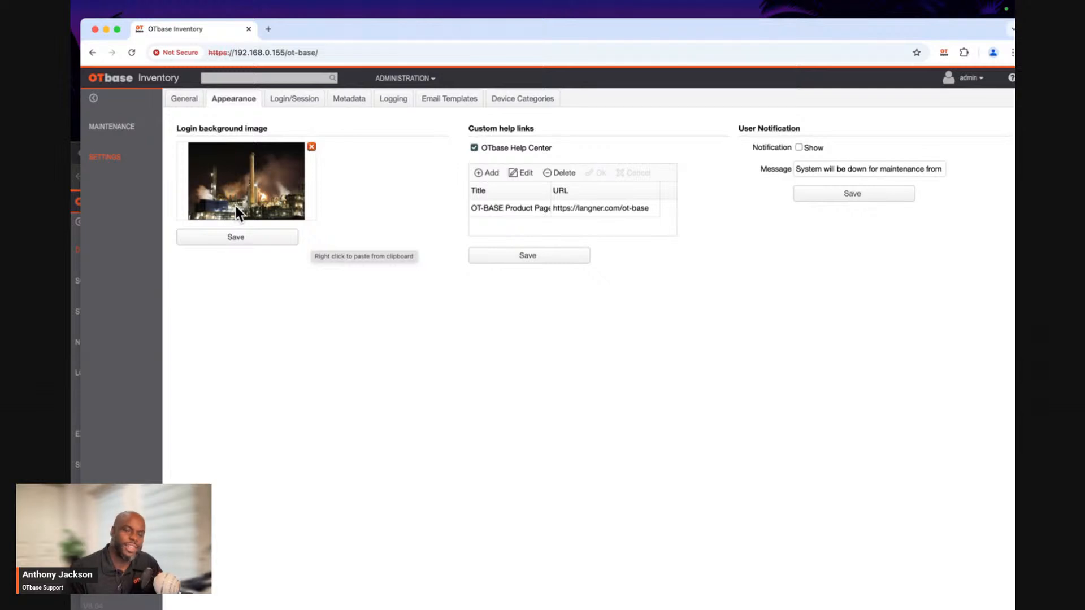
click(235, 242)
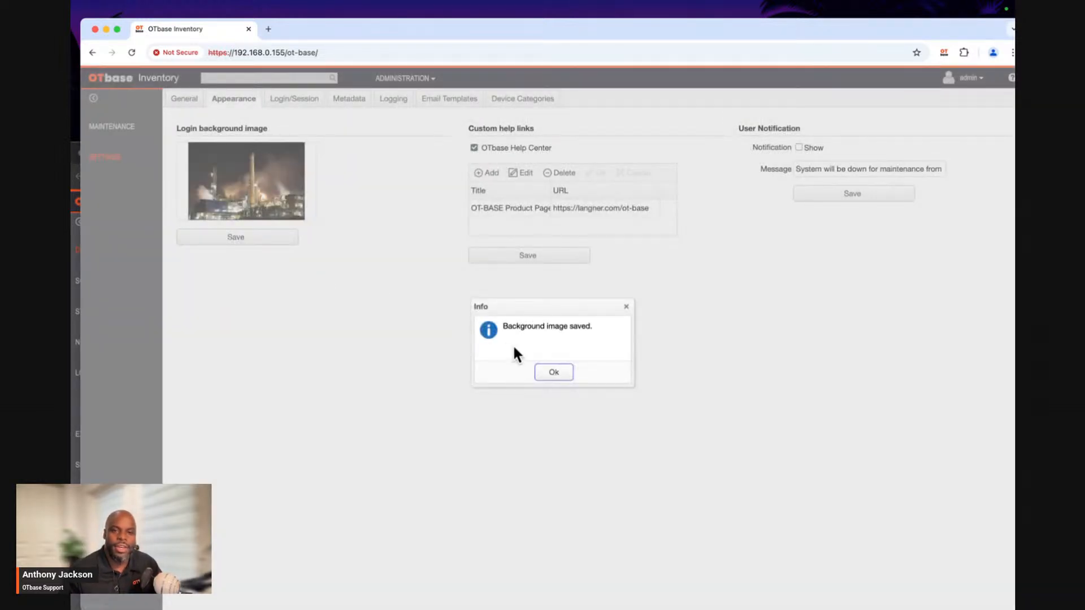
click(554, 373)
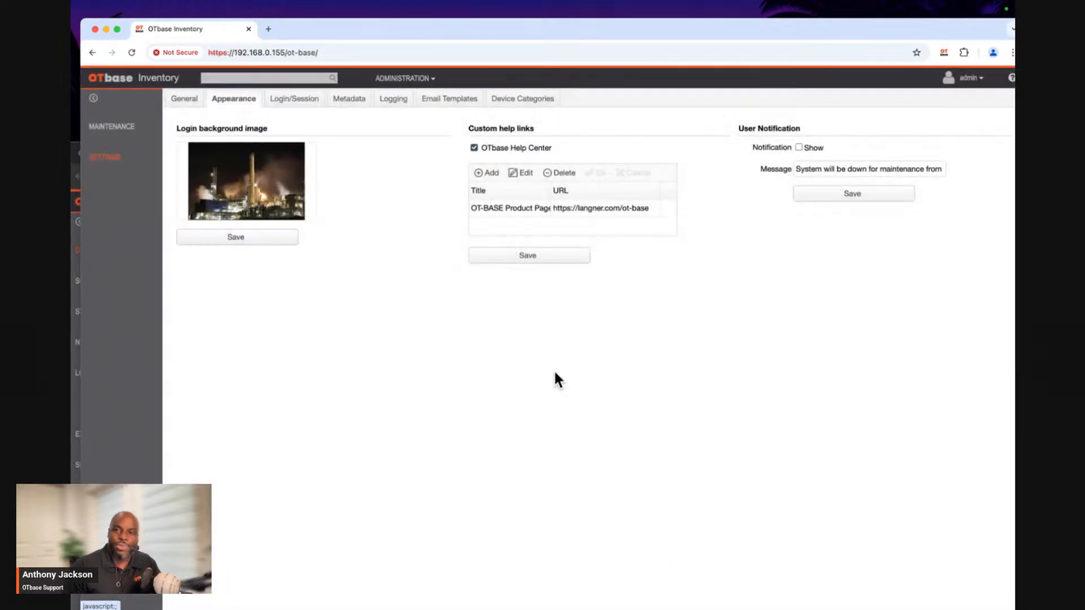
Log out of the admin account to view the login page with its new background image.
click(972, 82)
click(978, 99)
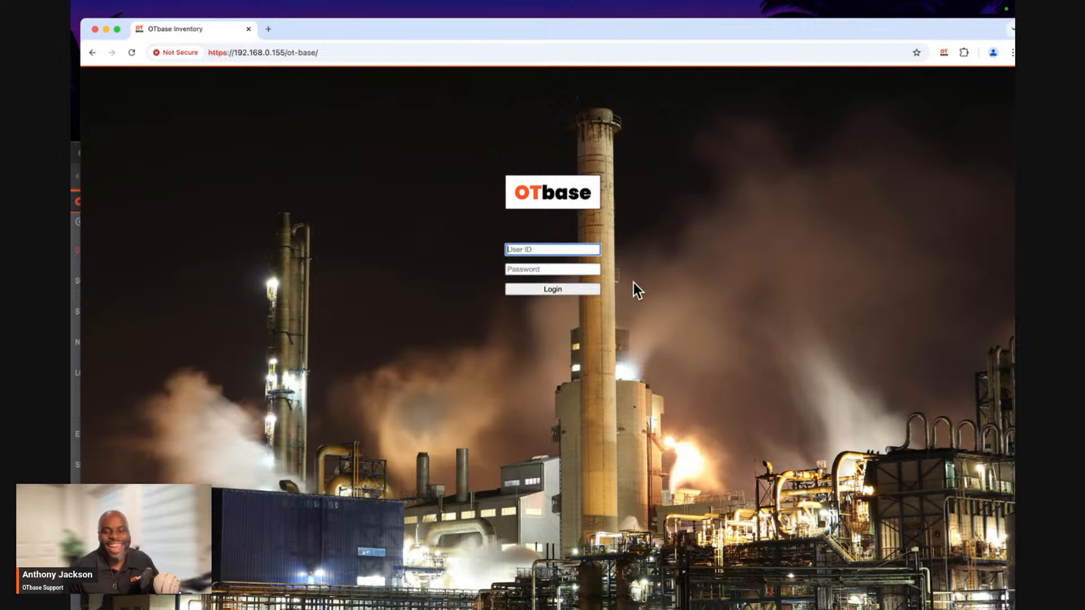
mouse_move(721, 32)
mouse_down()
mouse_move(693, 29)
mouse_move(706, 30)
mouse_up()
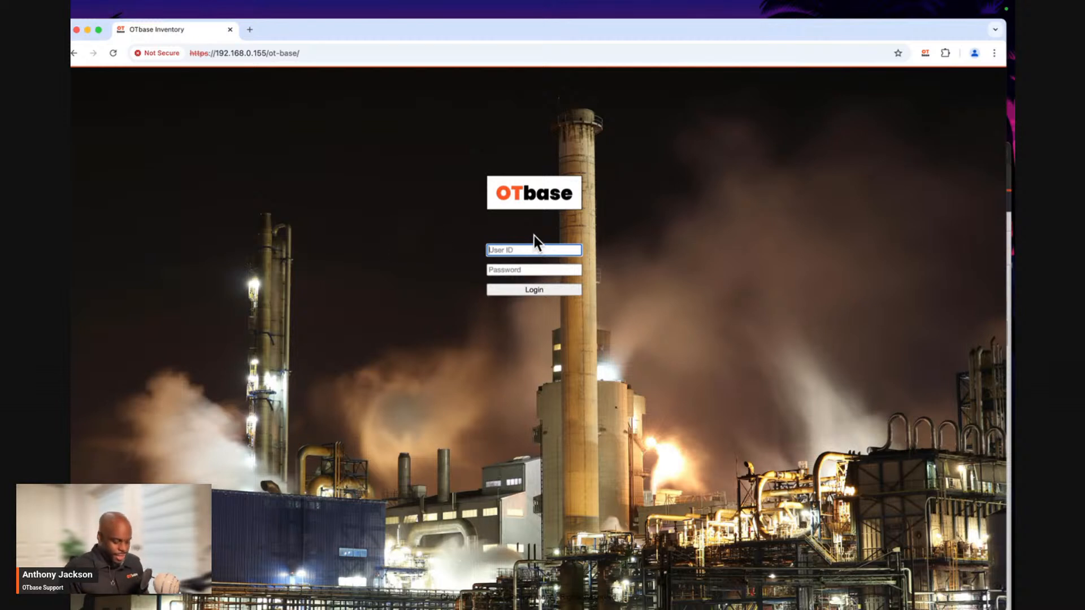
Log back in with the user ID admin and the account password.
text(admin)
key(Tab)
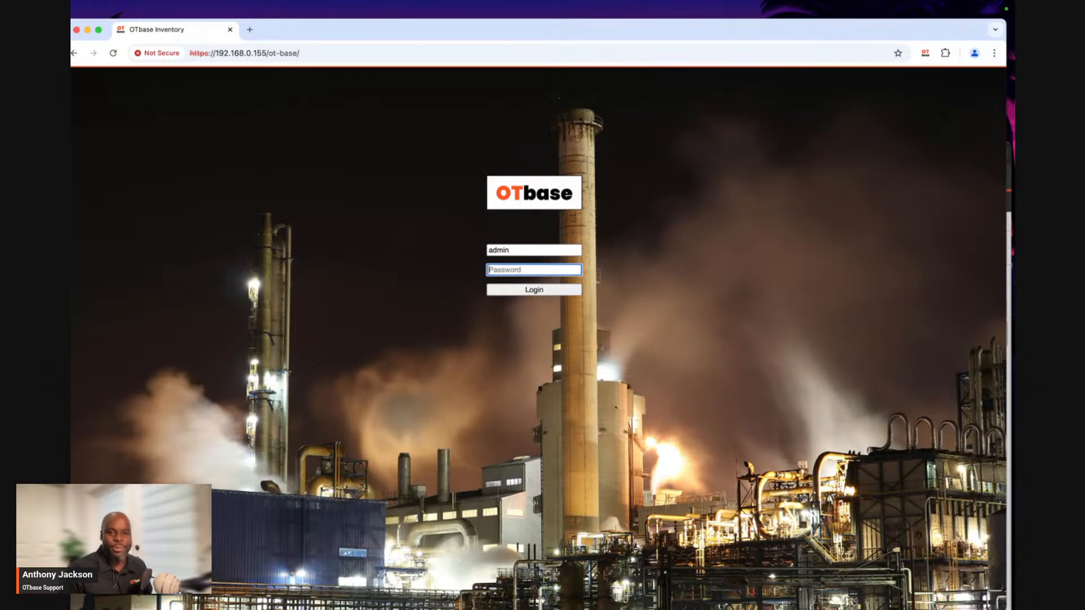
text(*******)
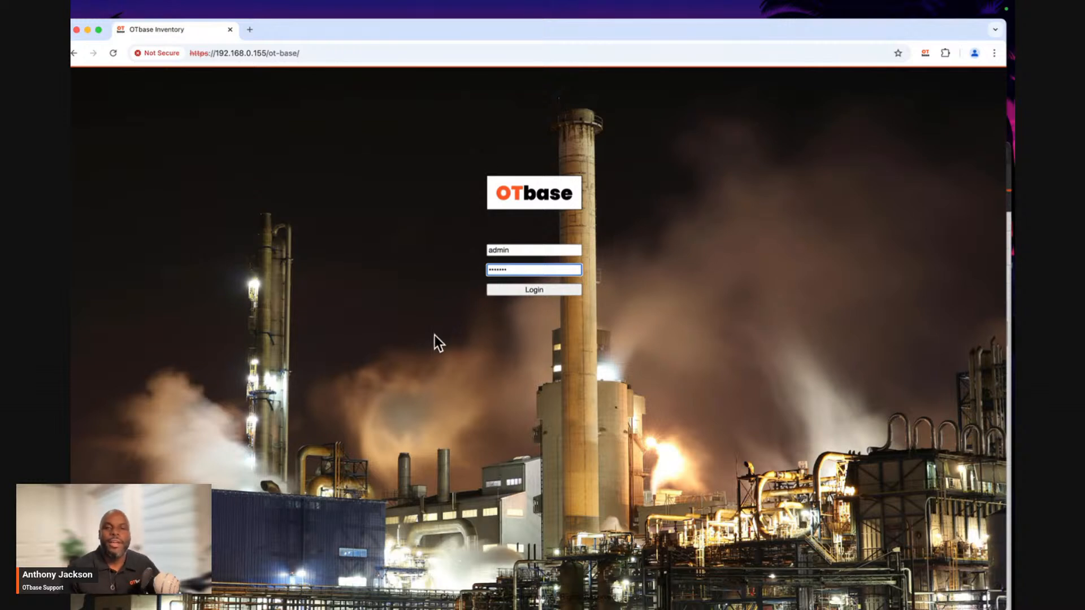
click(496, 290)
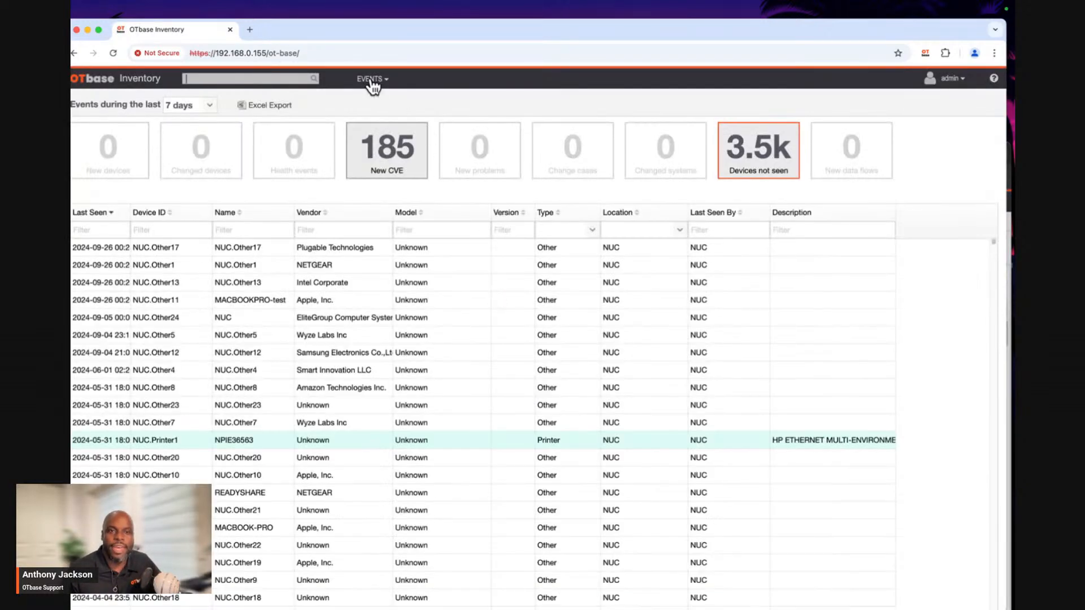
Return to the Appearance settings in the Administration area.
click(372, 80)
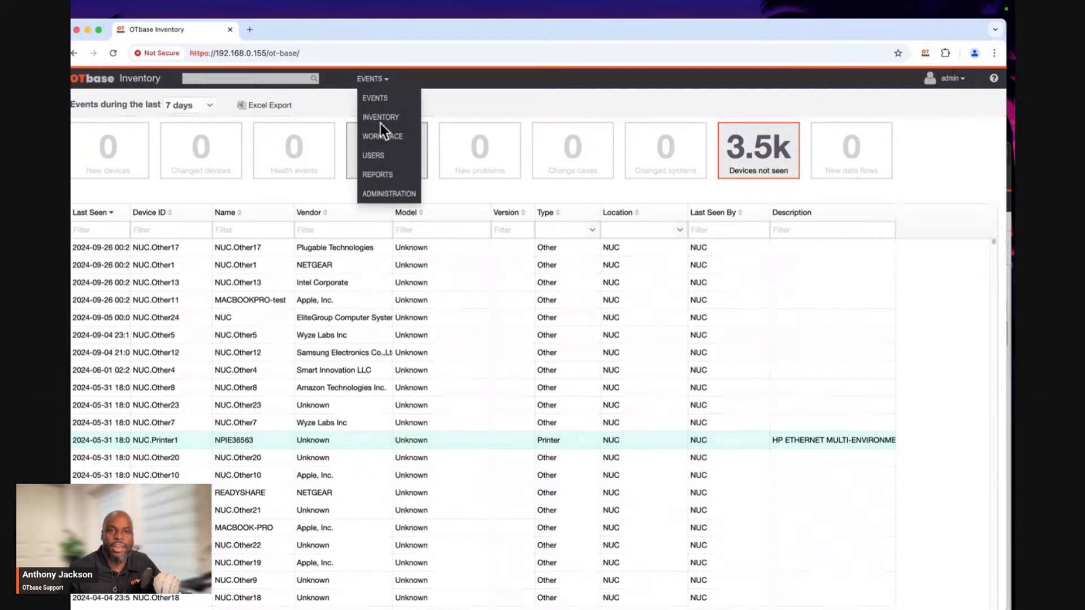
click(395, 192)
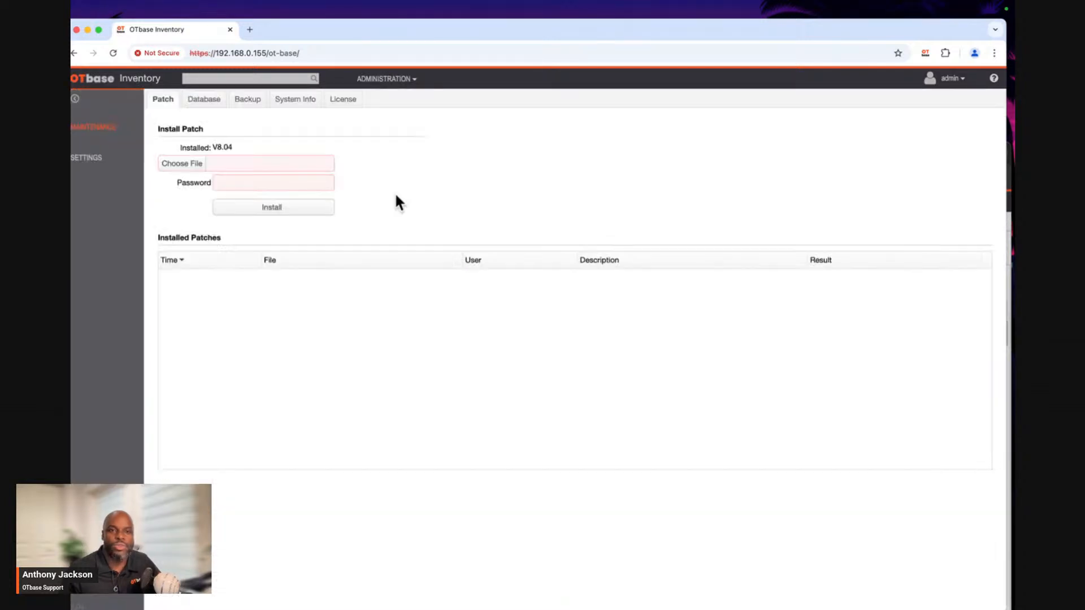
click(105, 164)
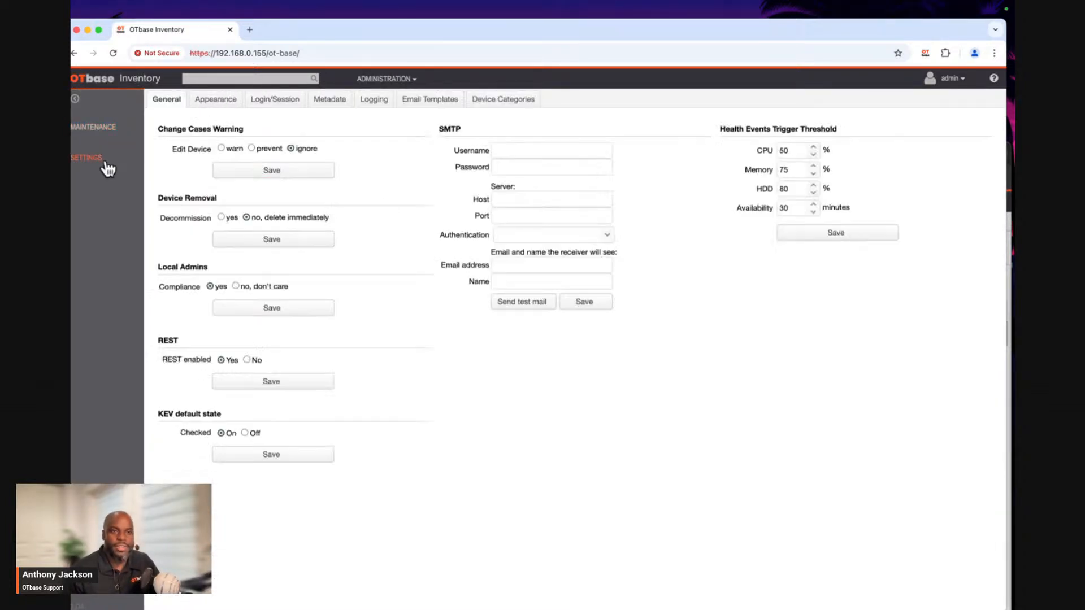
click(203, 99)
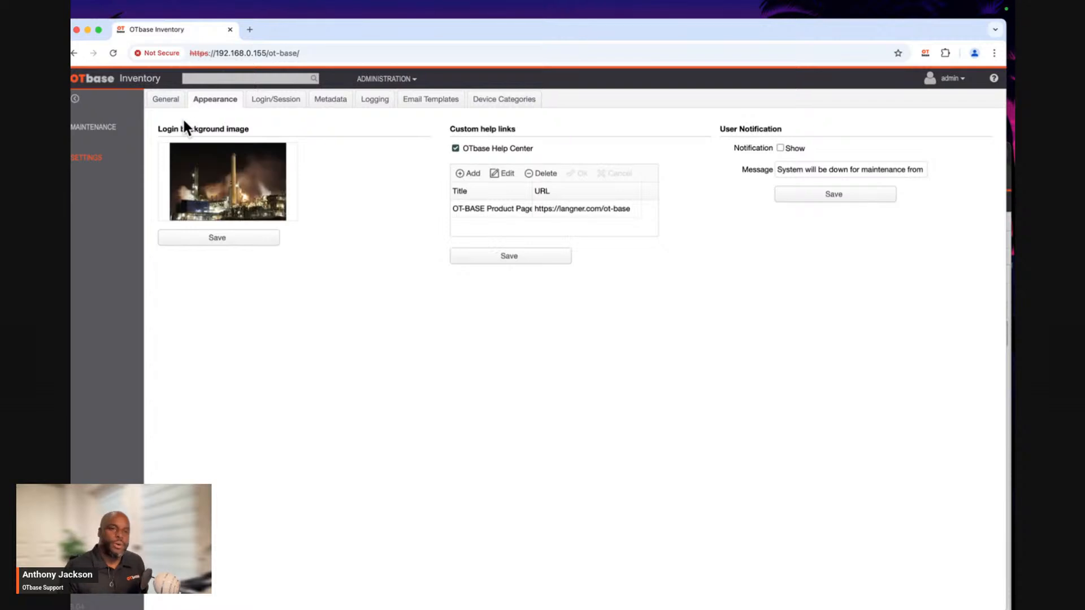
mouse_move(169, 205)
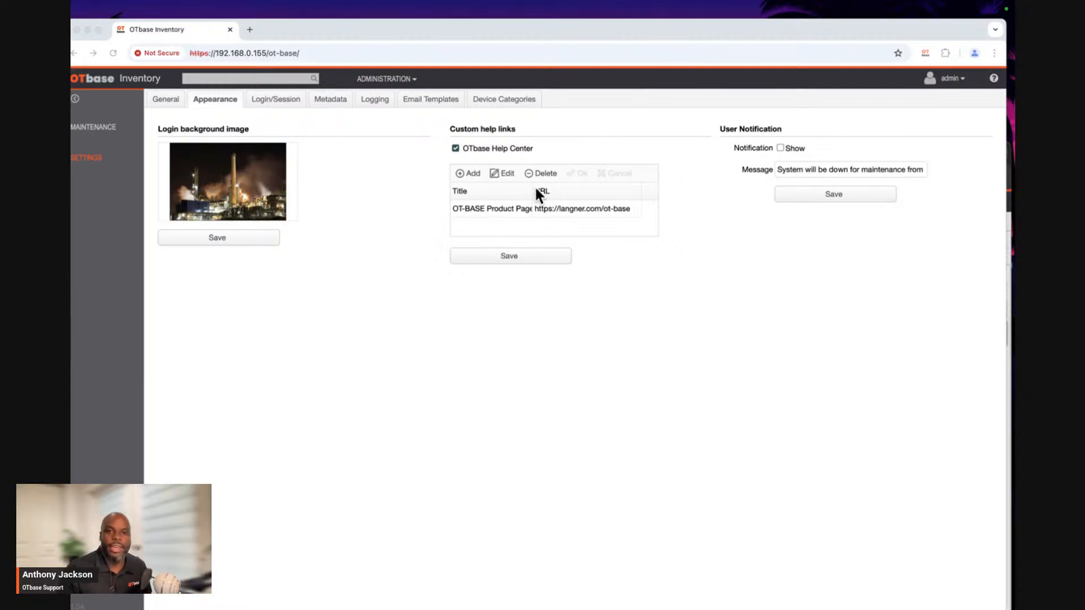
click(473, 174)
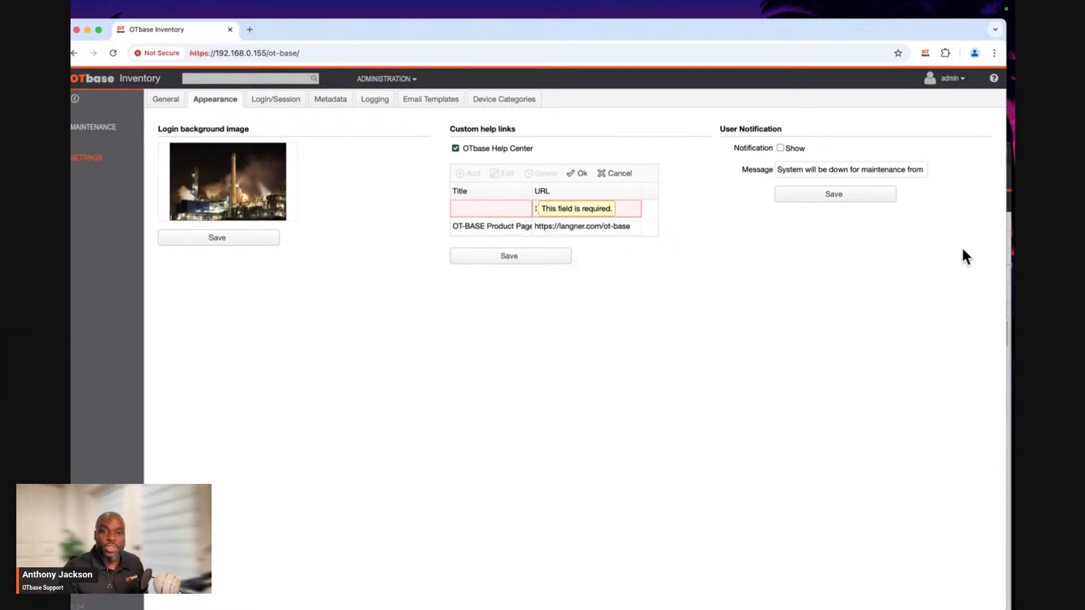
text(H)
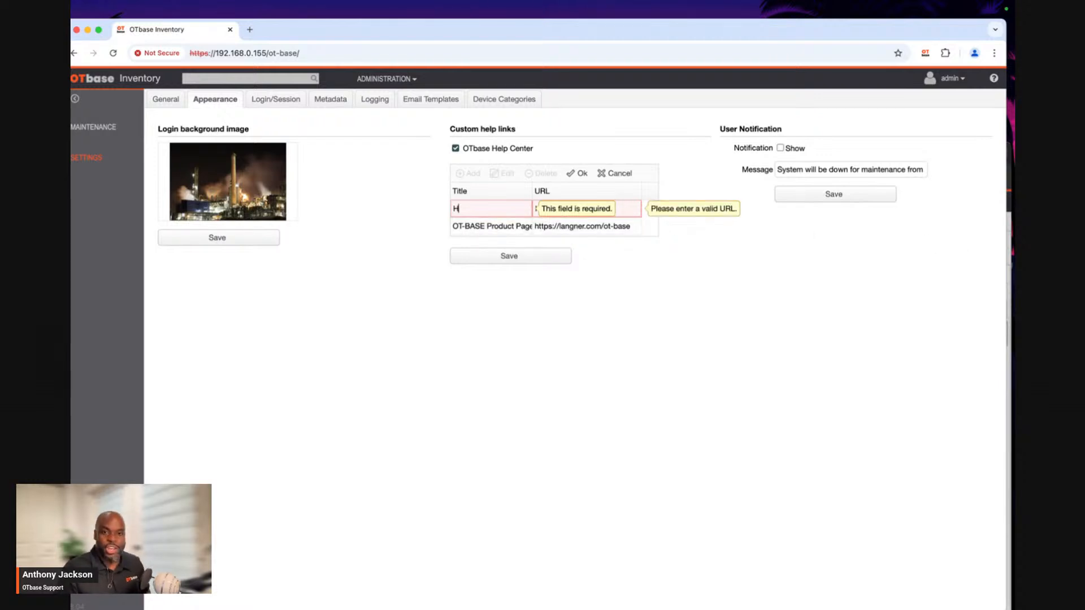
text(andbook)
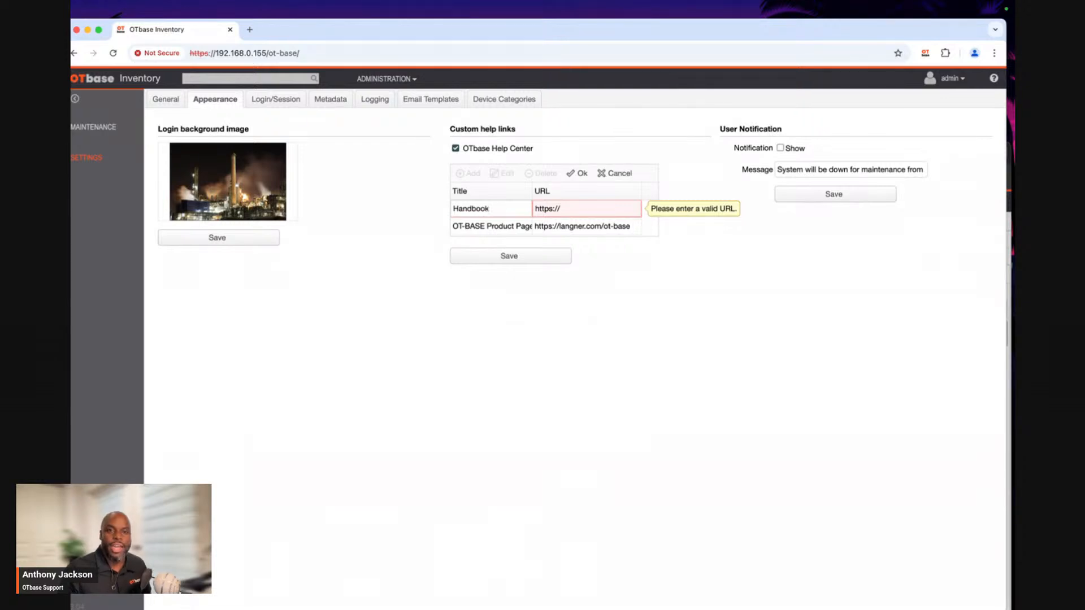
click(575, 210)
key(super+a)
text(https://www.langner.com/resources/)
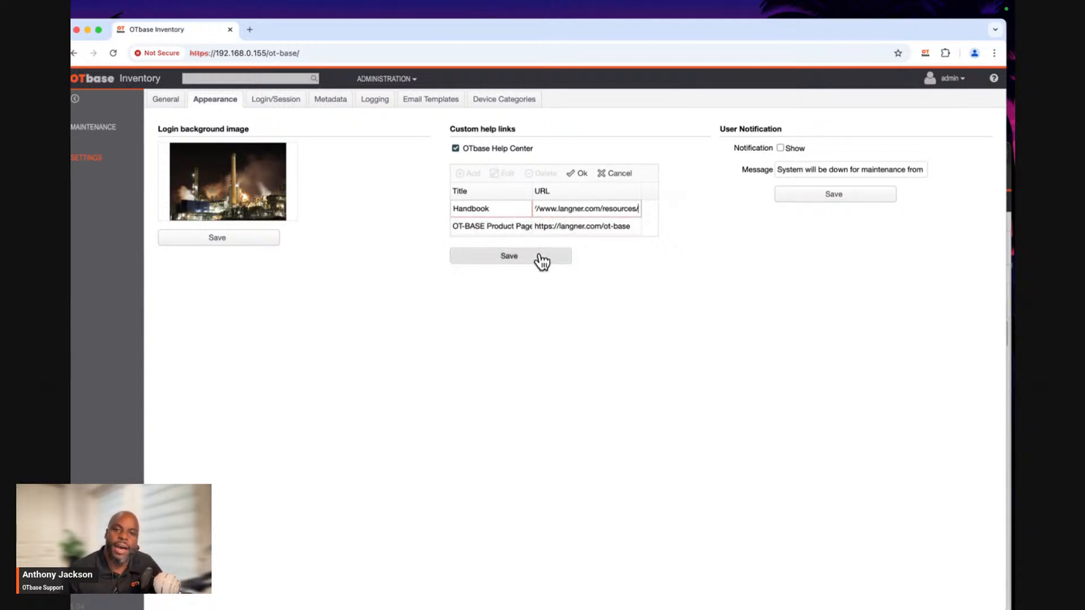
drag(542, 259, 575, 171)
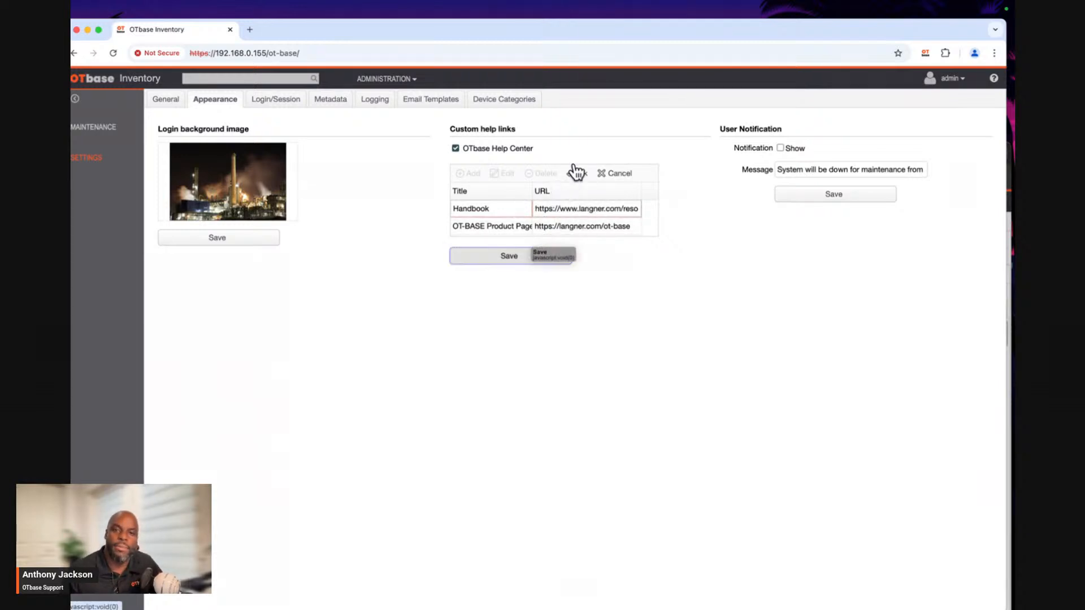
click(582, 176)
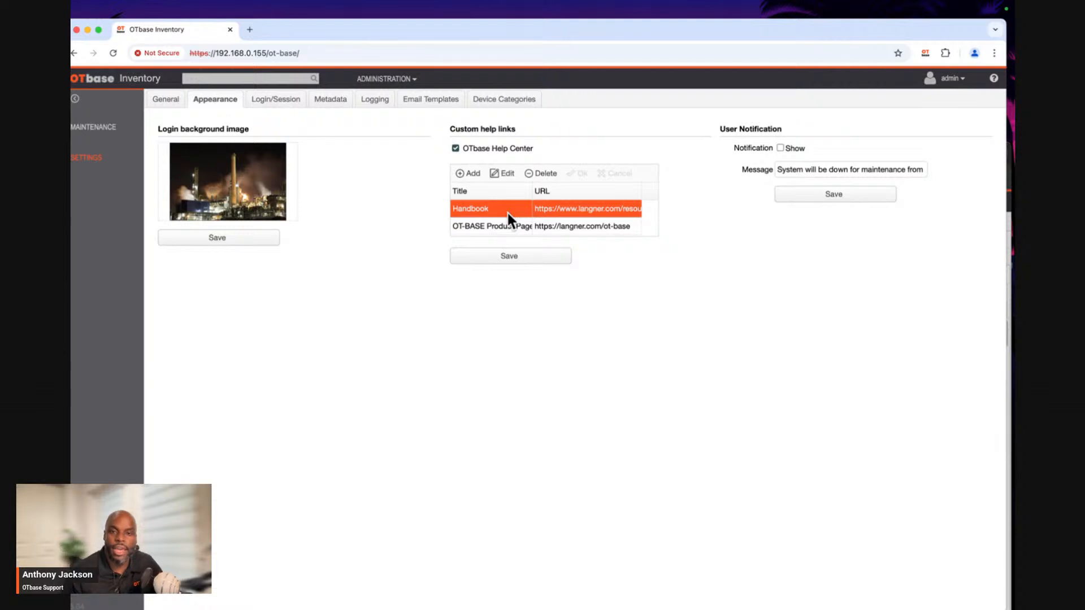
click(509, 259)
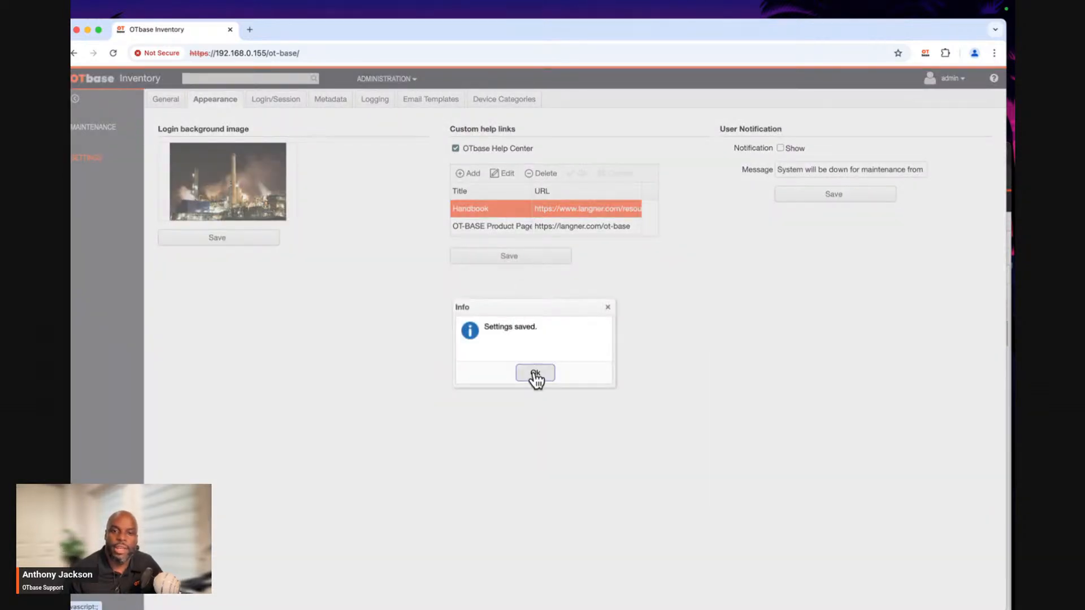
click(535, 374)
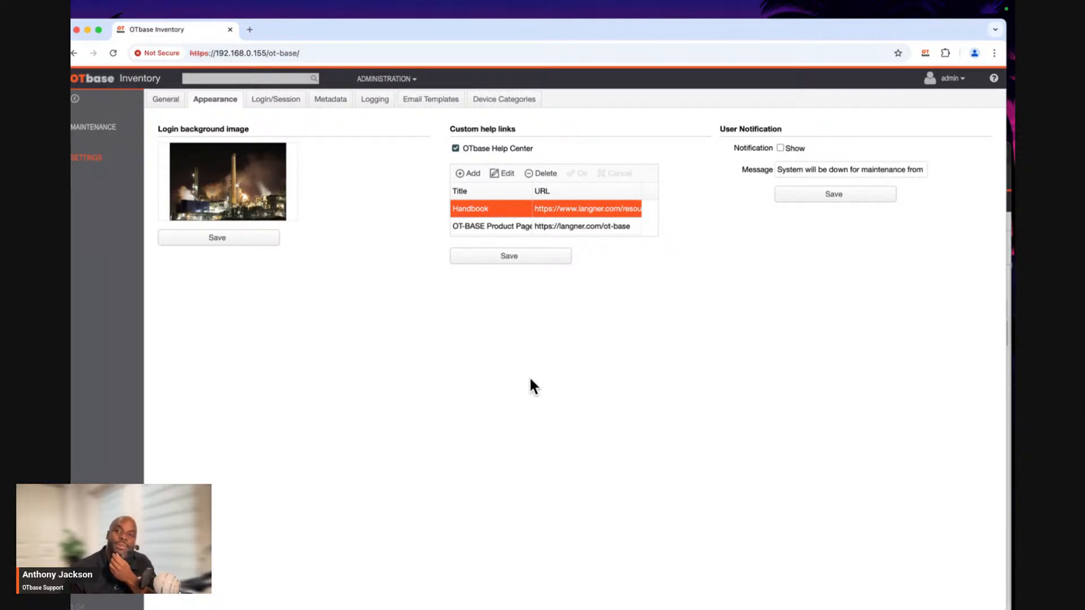
Check the application's list of help links for the Handbook entry.
click(992, 80)
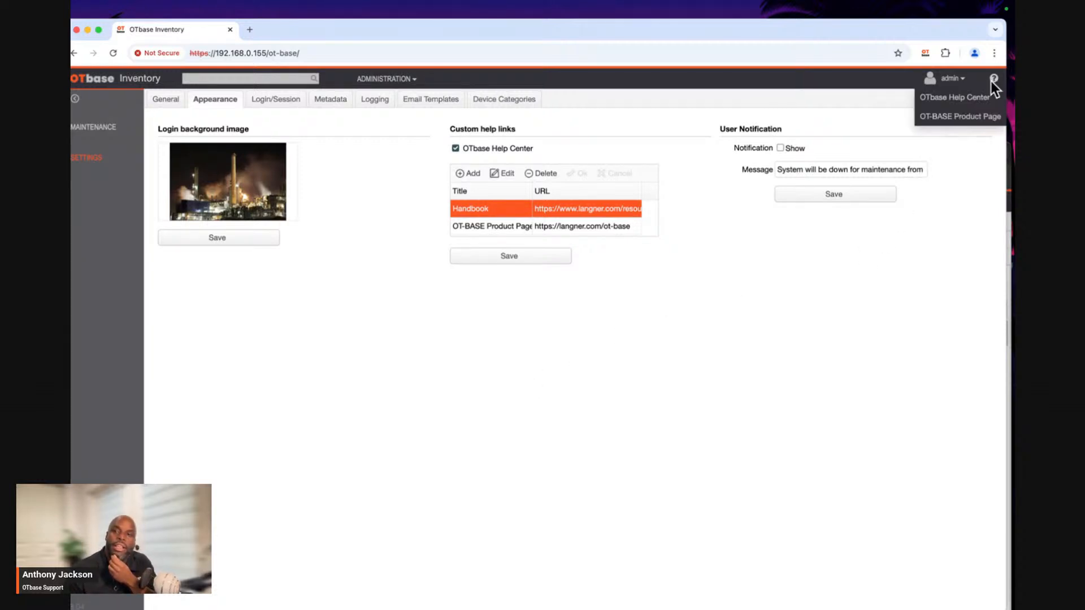
click(990, 80)
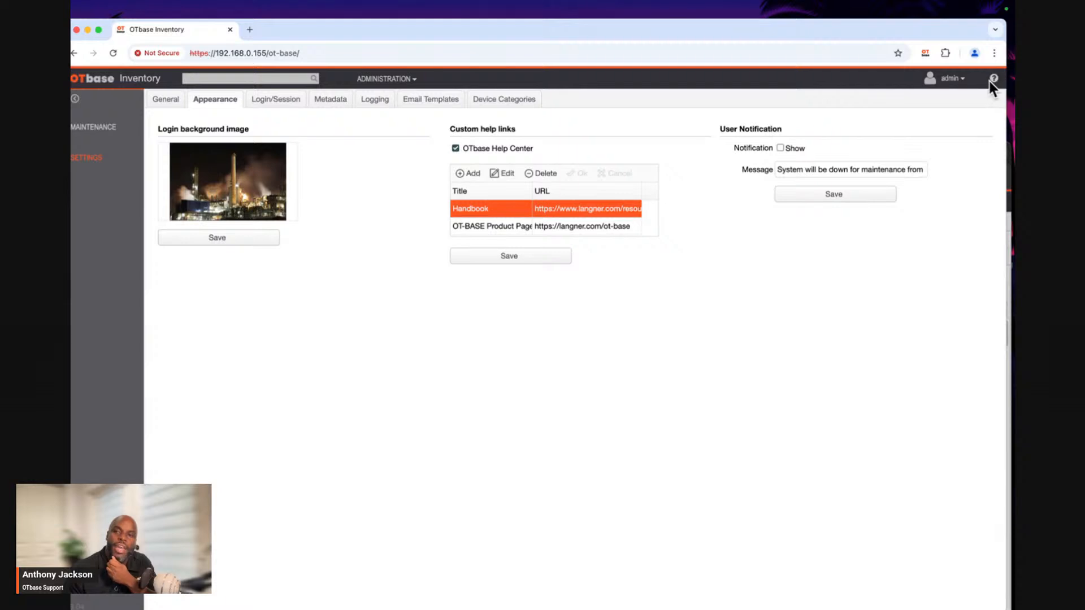
click(990, 80)
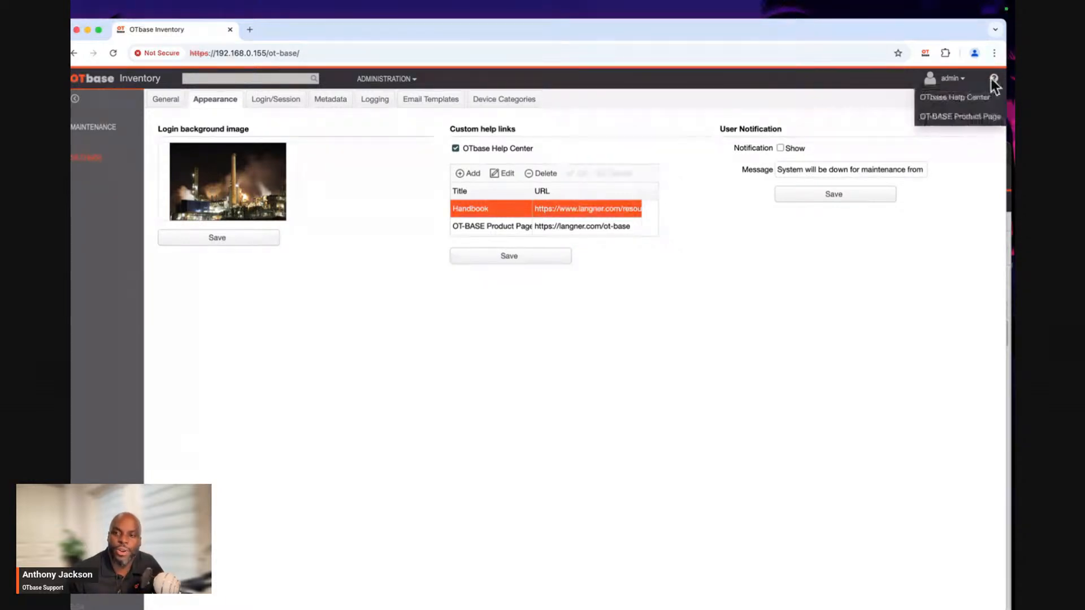
click(990, 79)
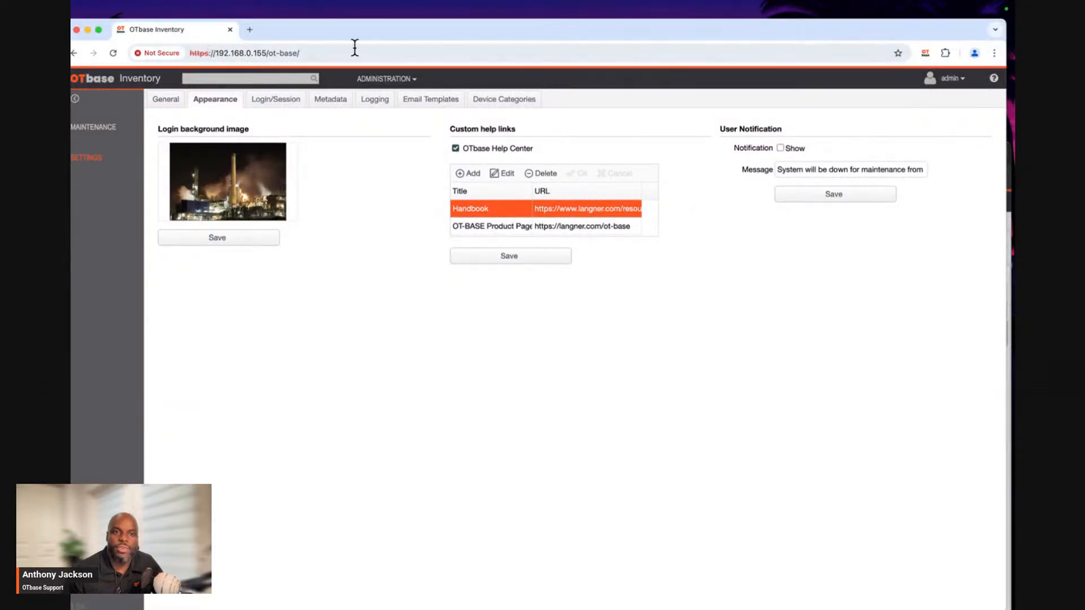
Reload the page and check the refreshed help links for the Handbook entry.
click(113, 53)
click(993, 79)
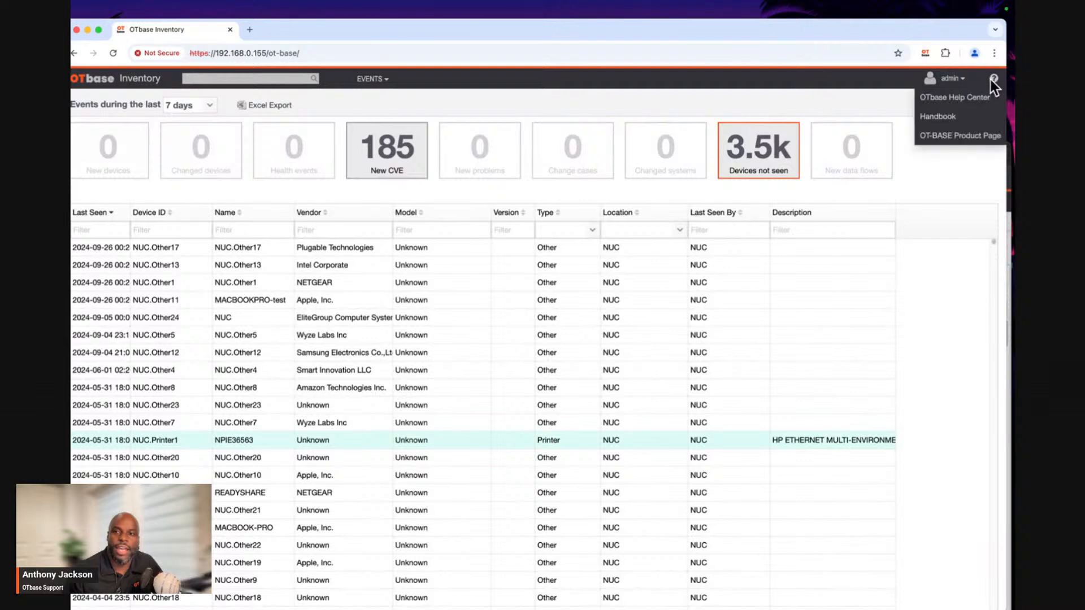
click(990, 80)
click(991, 79)
click(991, 79)
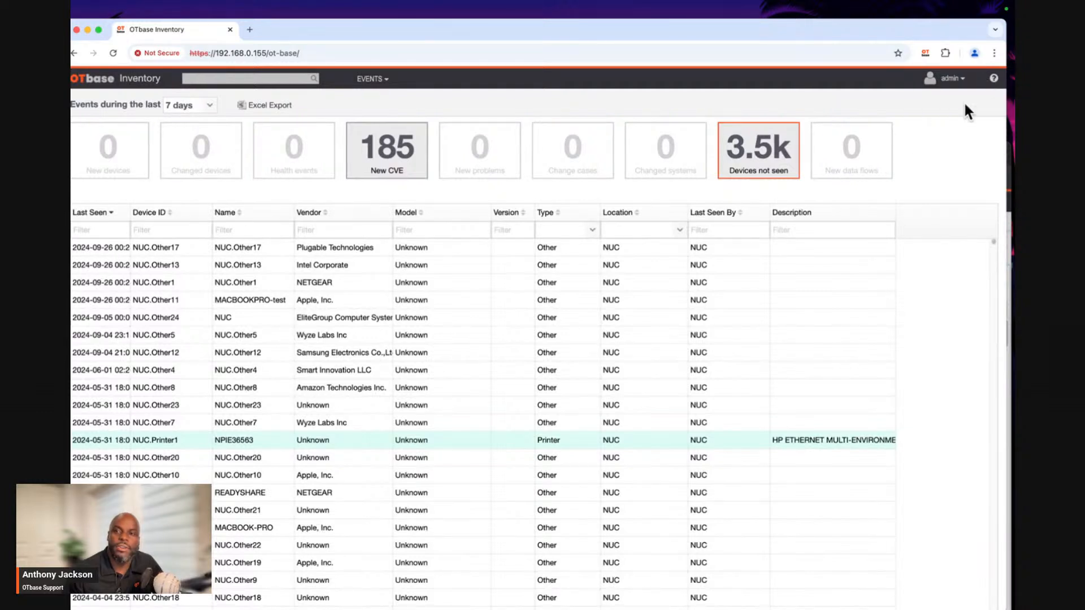
click(990, 80)
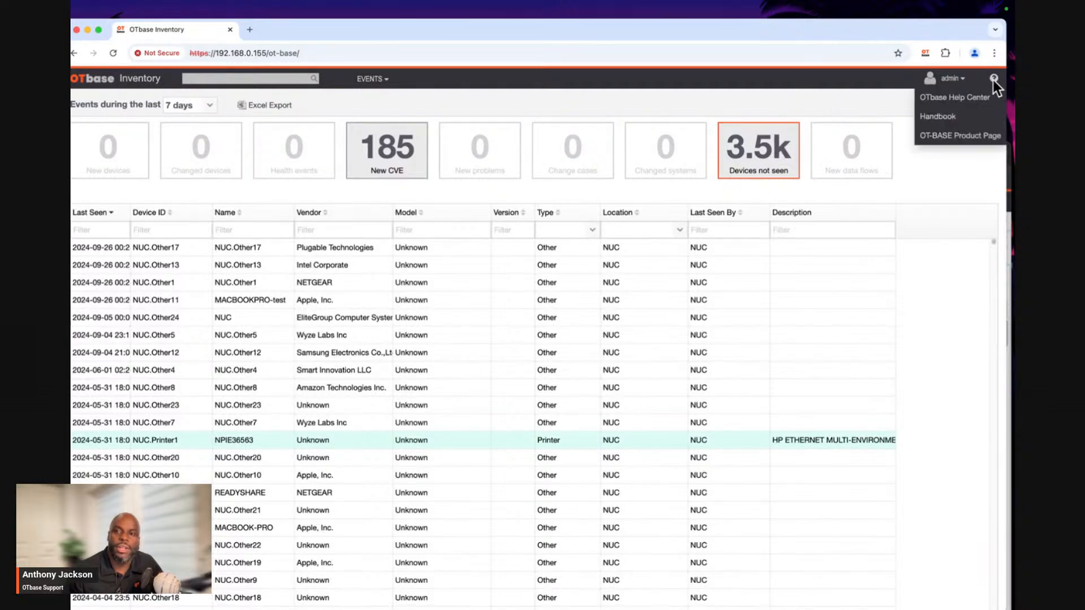
Open the Handbook help link and look through the handbooks listed on the Resources page.
click(945, 120)
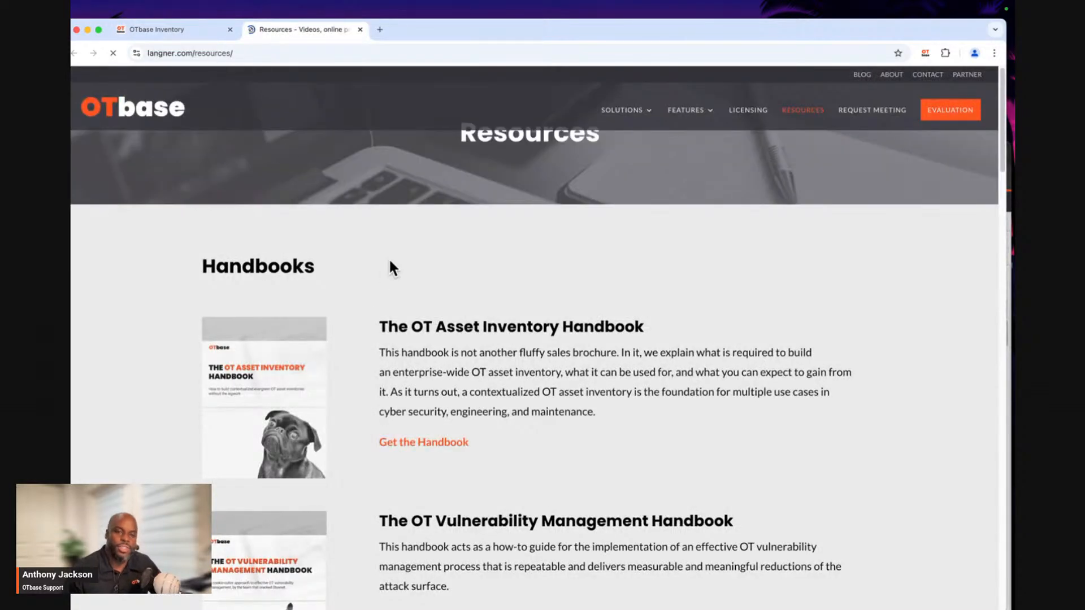
scroll(389, 259, down, 2)
scroll(389, 263, down, 5)
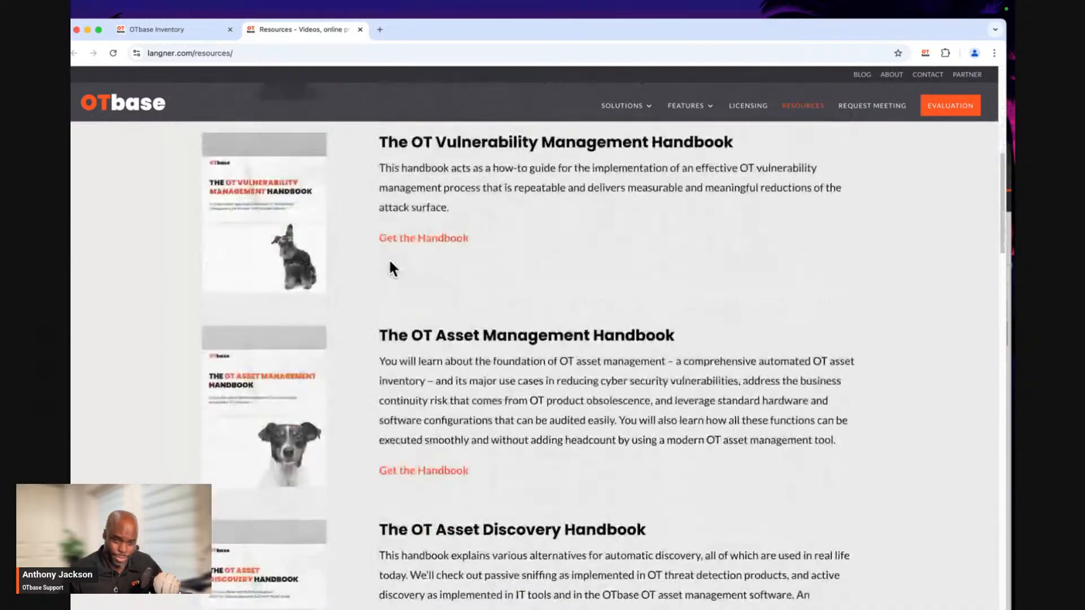
scroll(390, 266, down, 3)
scroll(390, 266, up, 10)
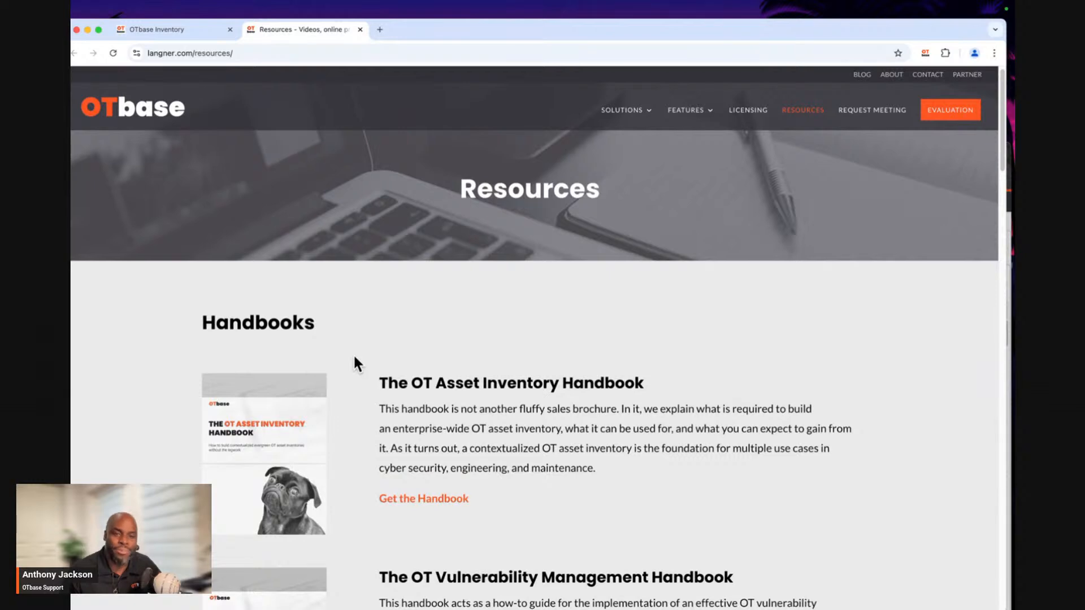
scroll(355, 360, down, 1)
scroll(355, 362, down, 6)
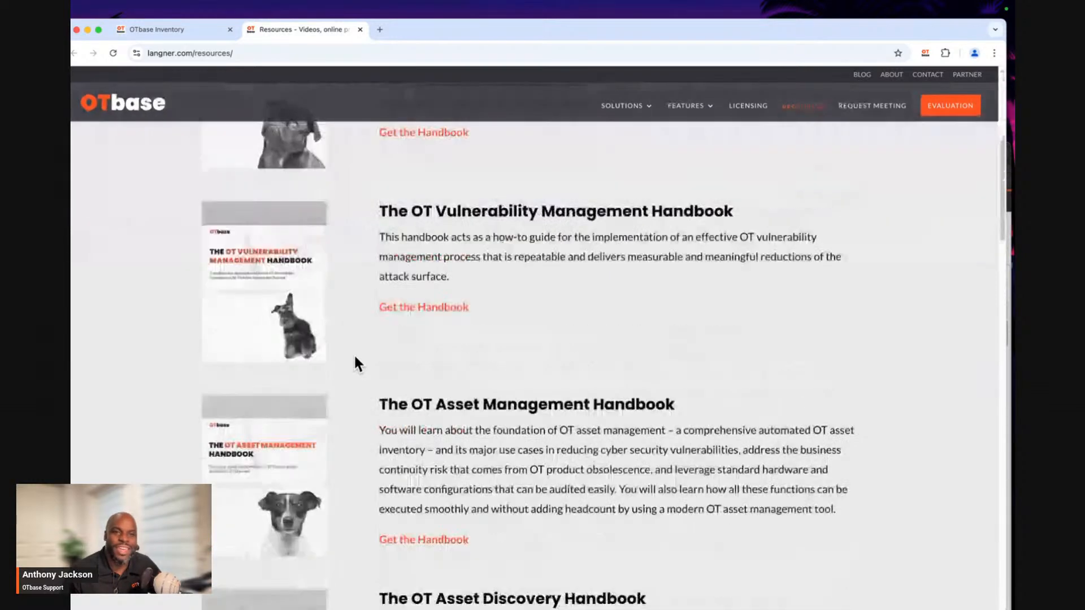
scroll(355, 361, up, 2)
scroll(355, 361, up, 4)
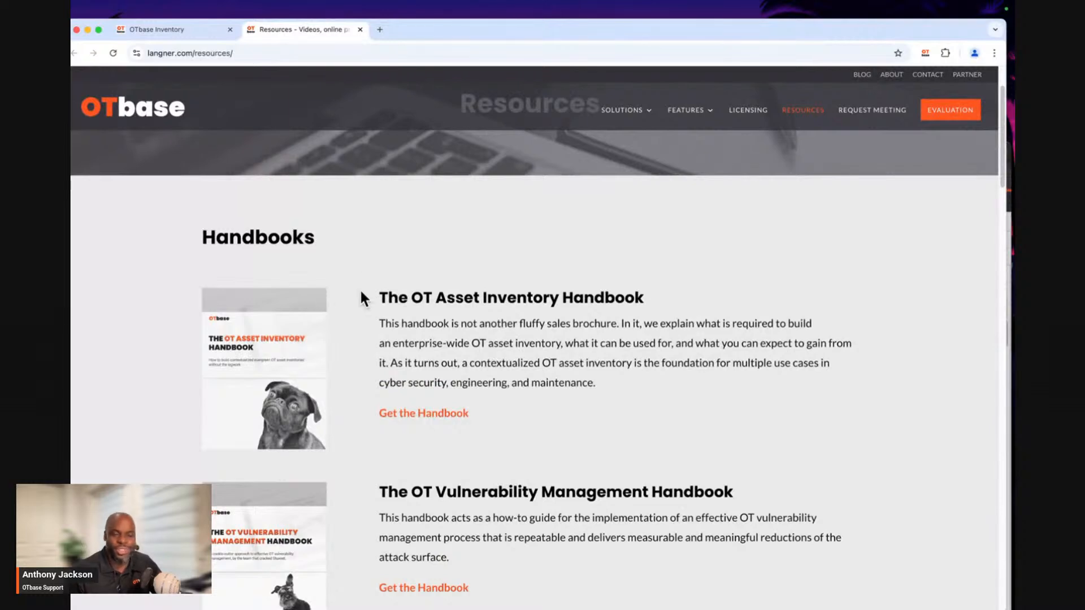
scroll(397, 376, down, 4)
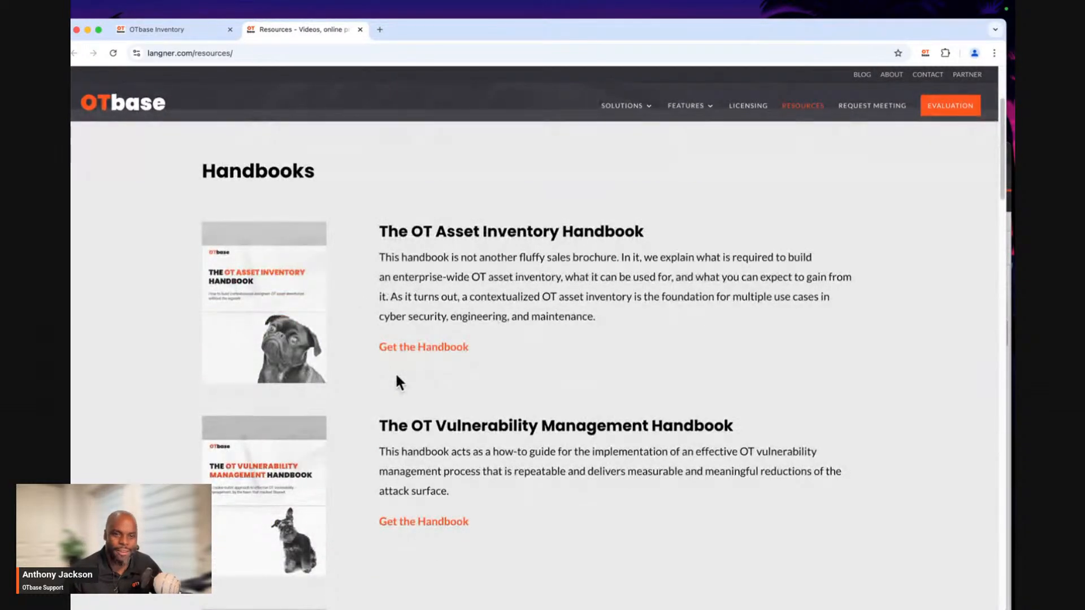
scroll(399, 382, down, 2)
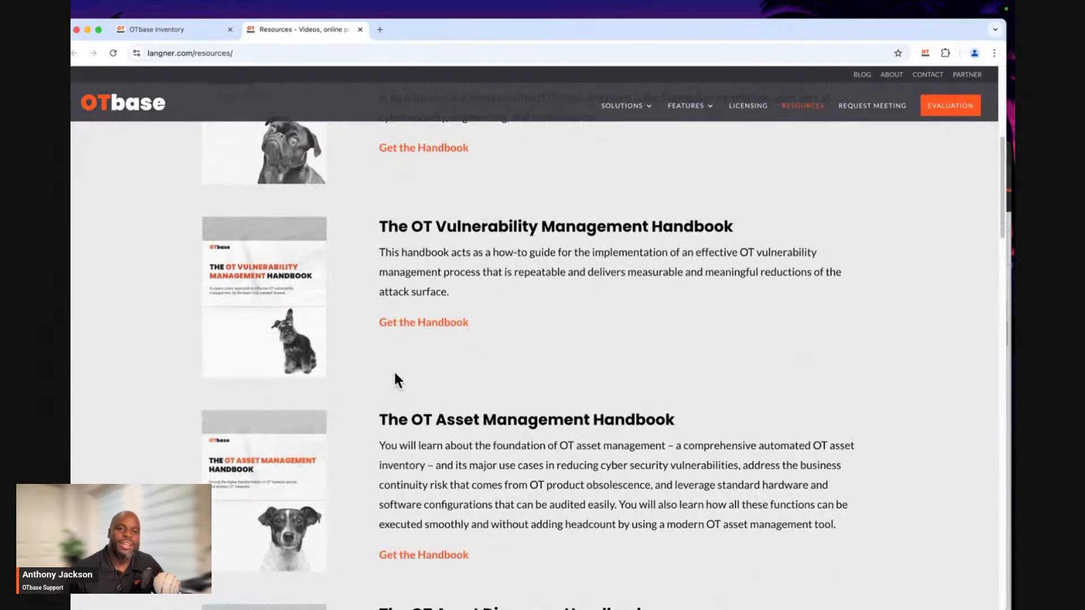
scroll(395, 379, down, 1)
scroll(394, 379, down, 4)
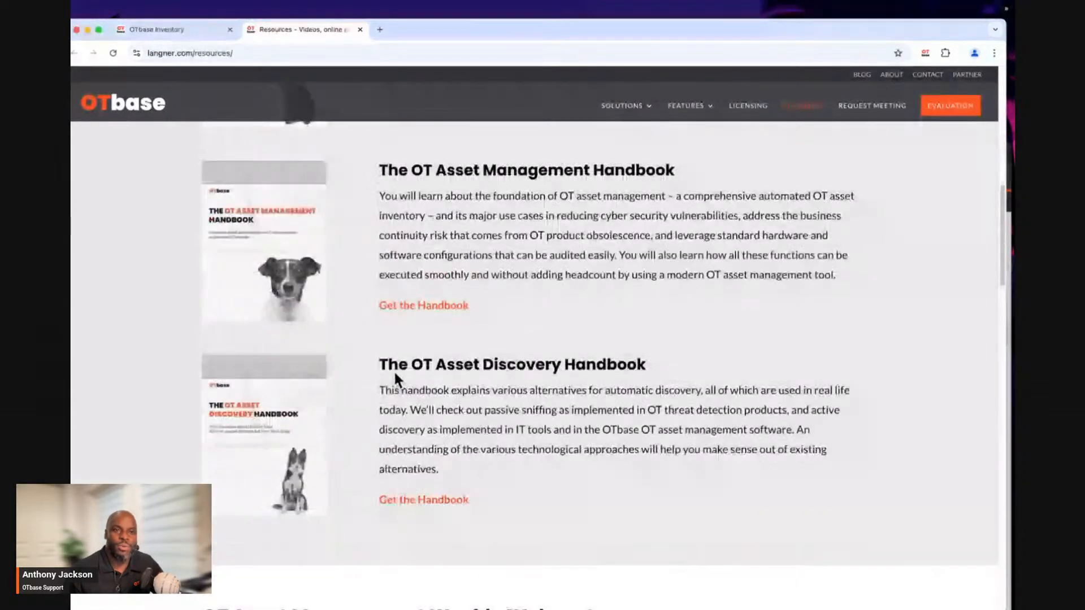
scroll(393, 370, up, 7)
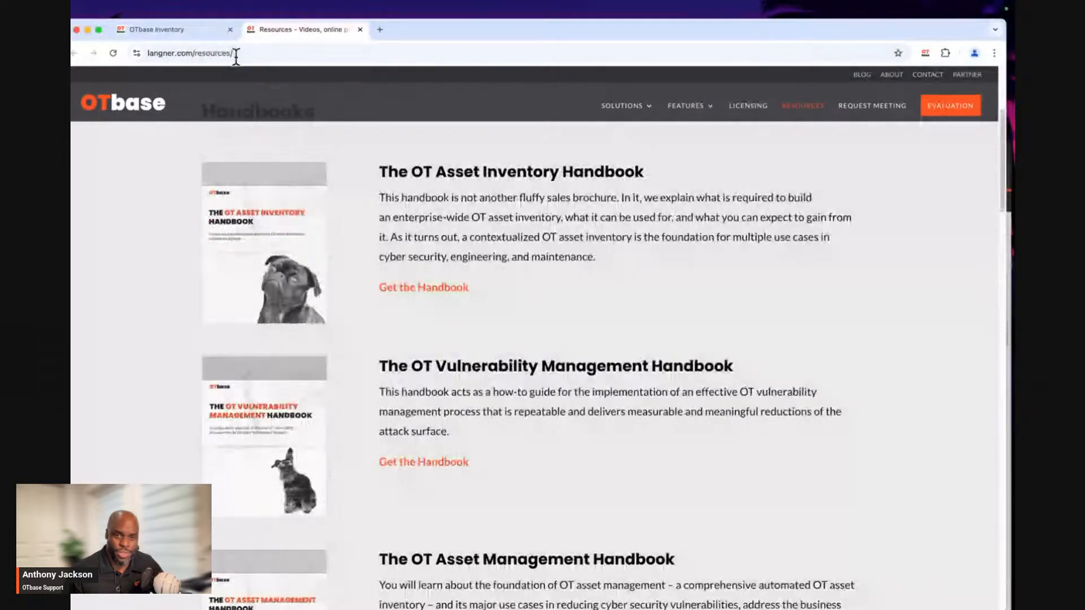
scroll(362, 242, up, 1)
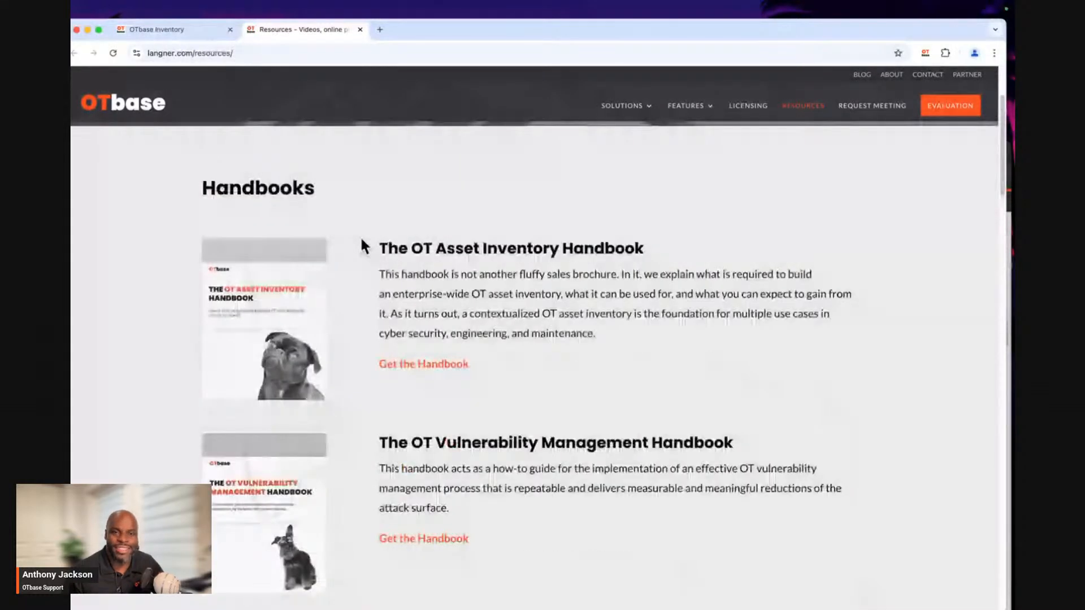
scroll(360, 235, up, 1)
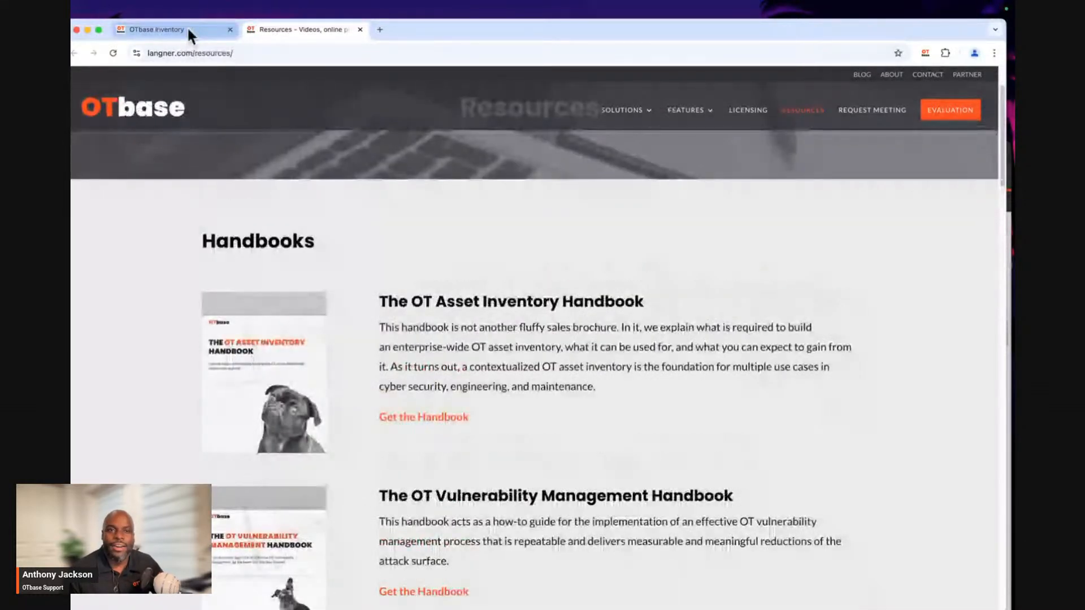
Switch back to OTbase Inventory and open the Appearance settings in the Administration area.
click(188, 31)
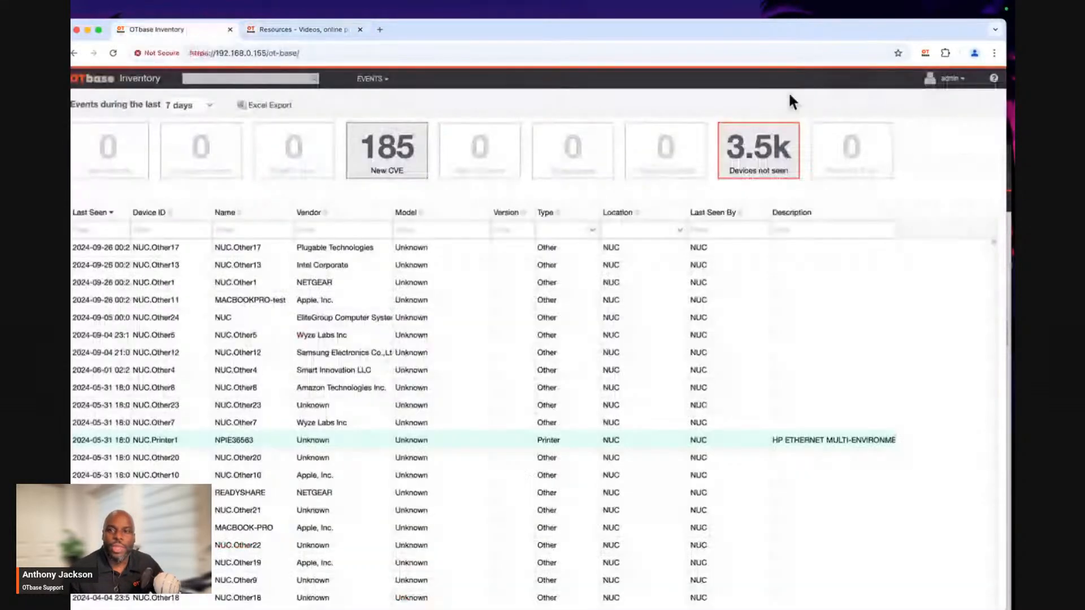
click(955, 82)
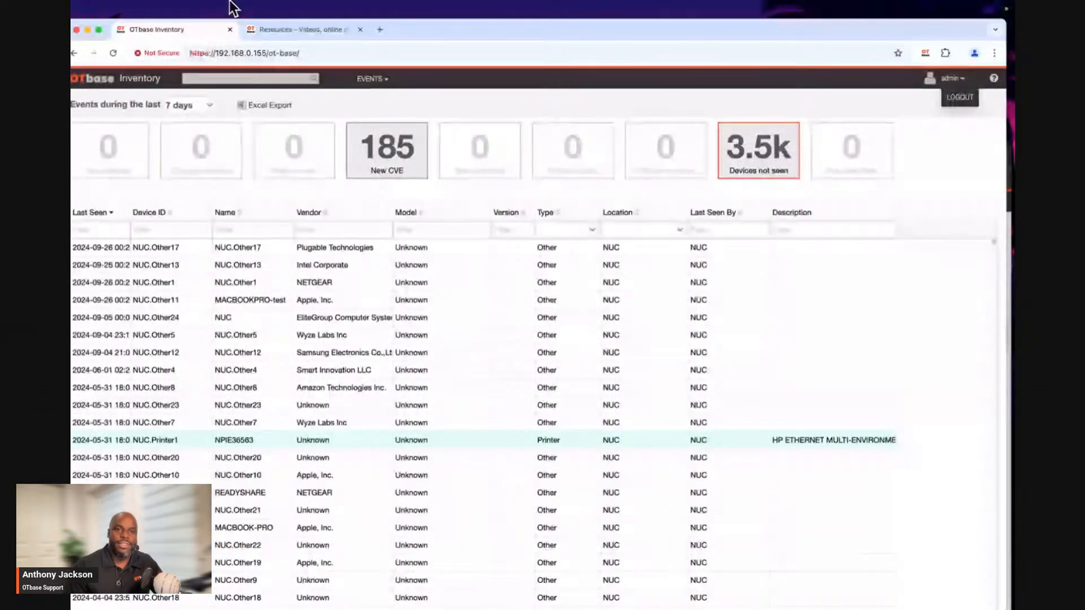
click(367, 87)
click(365, 198)
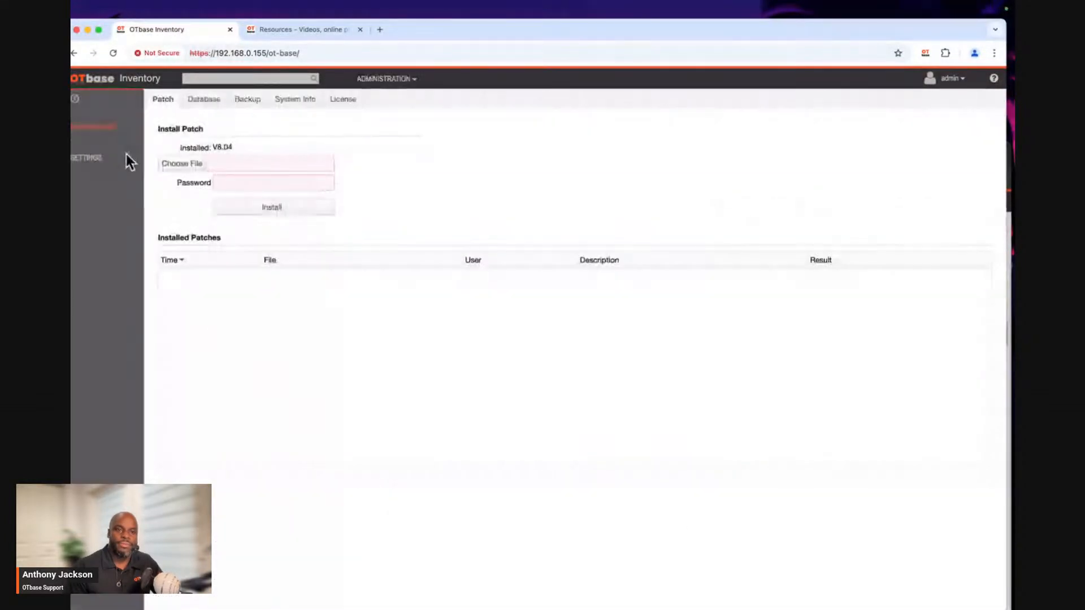
click(105, 164)
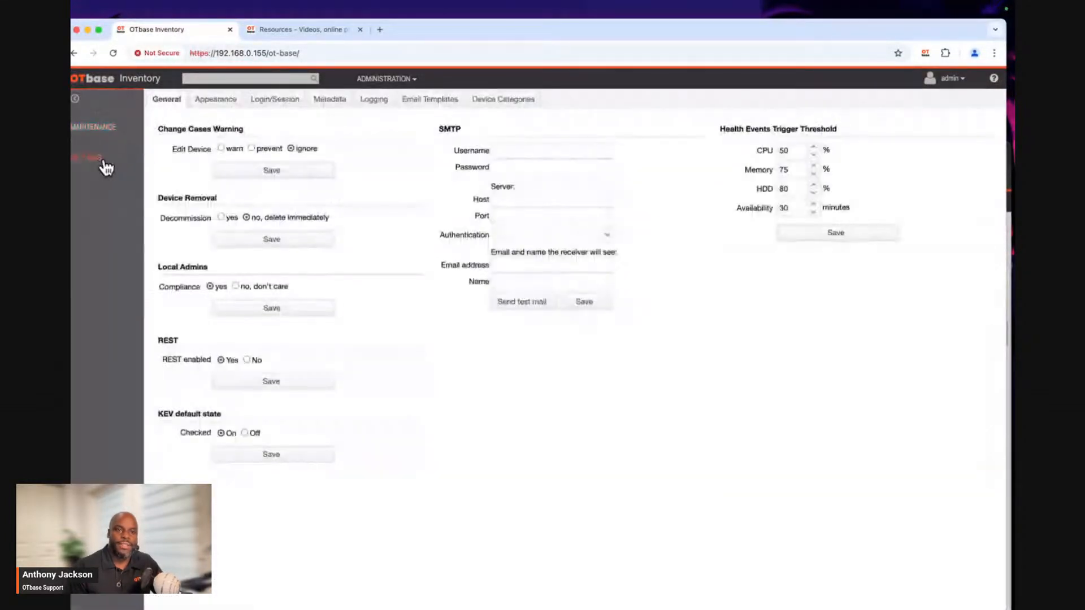
click(226, 111)
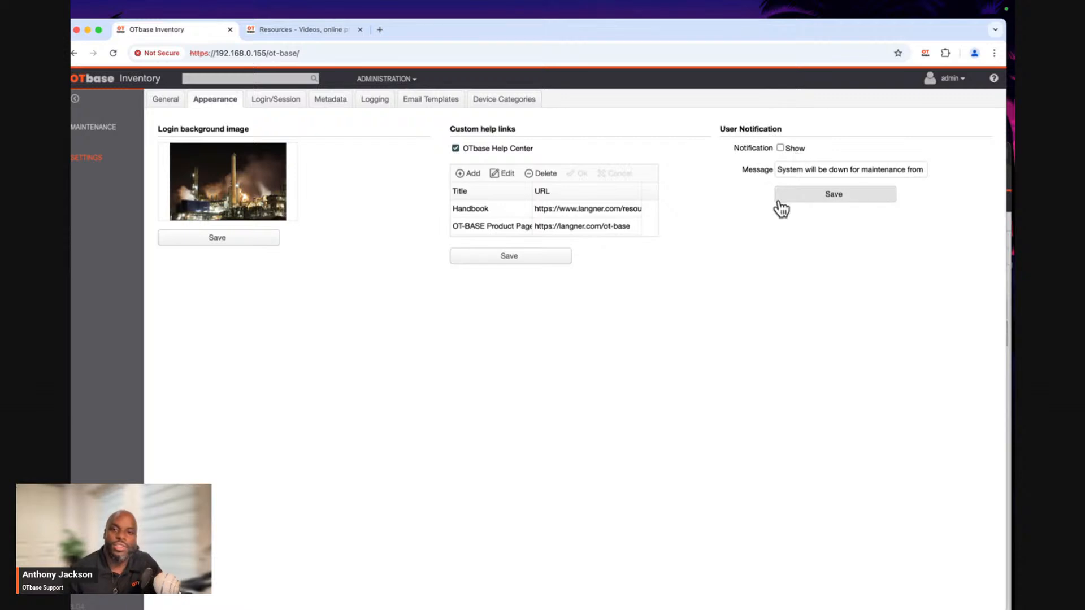
Read through the full text of the user notification message.
drag(783, 169, 925, 172)
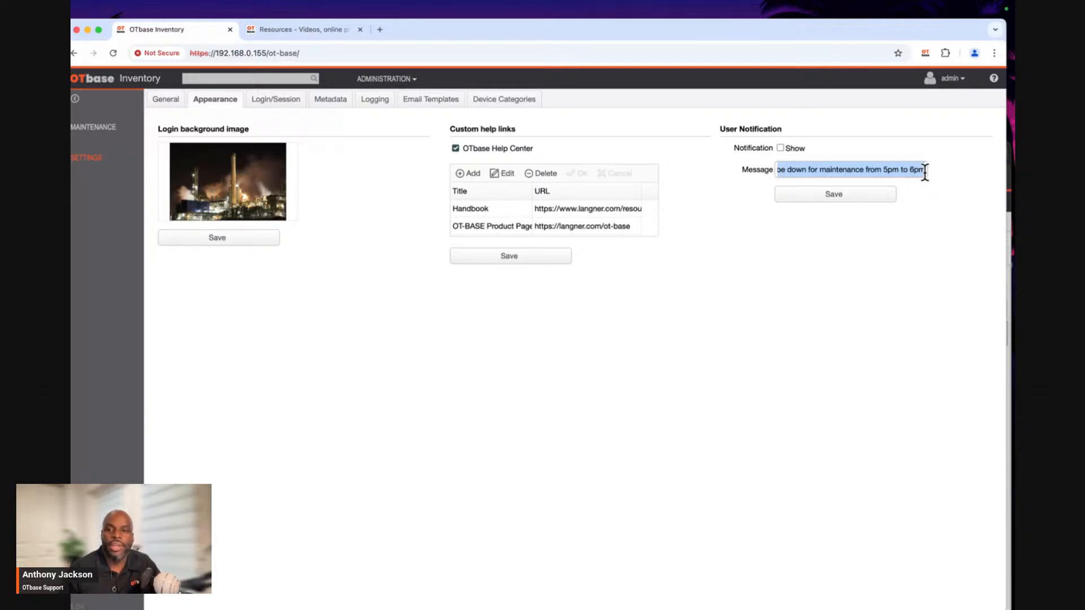
click(780, 170)
drag(787, 170, 671, 172)
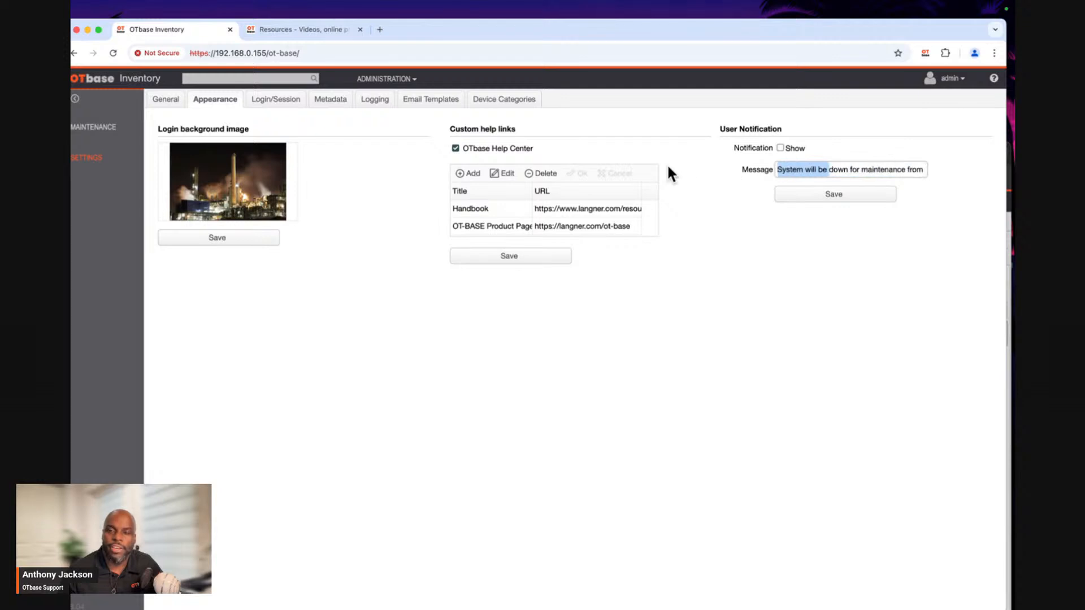
drag(768, 168, 928, 168)
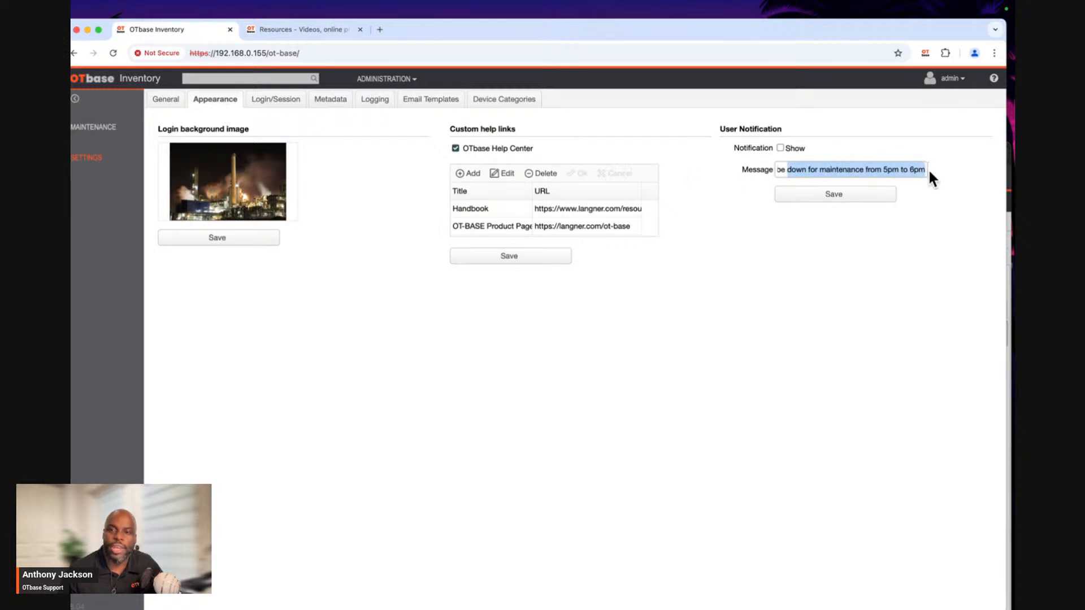
Turn on the display of the user notification, save it, and reload the page.
click(781, 147)
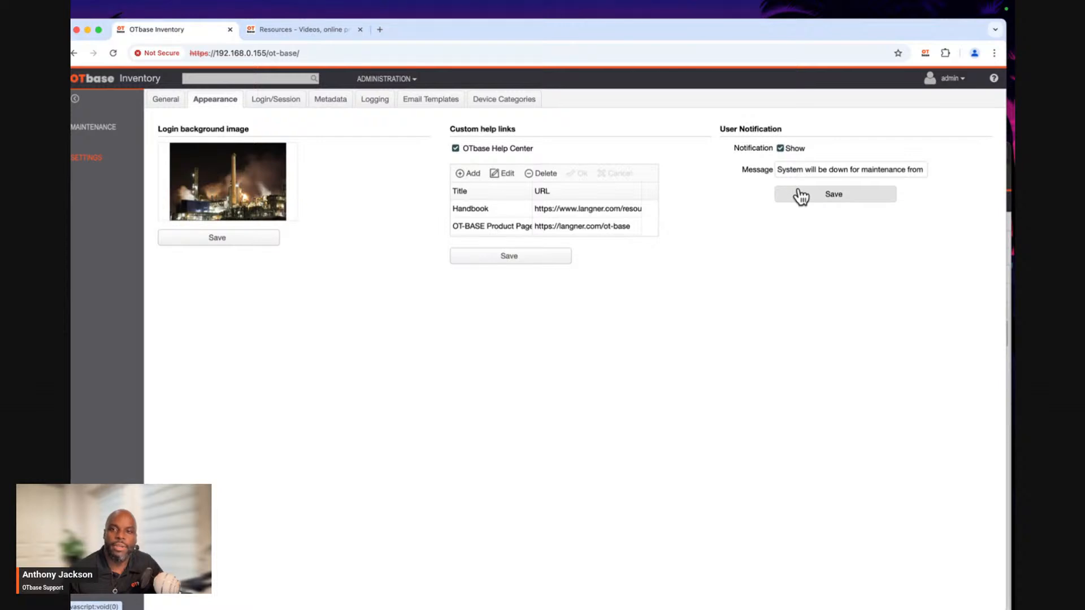
click(802, 195)
click(549, 373)
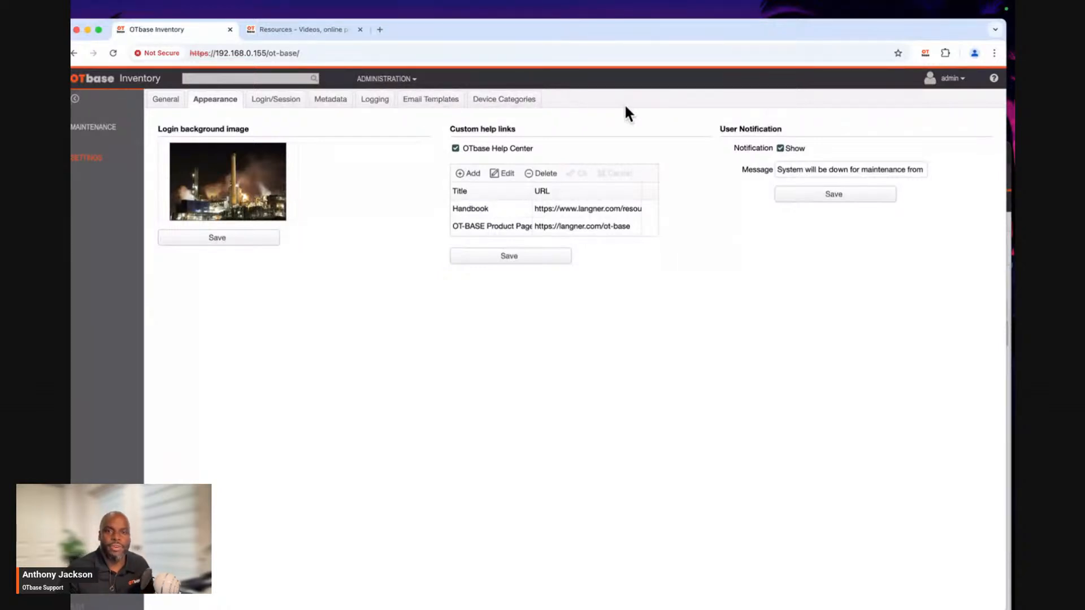
key(super+r)
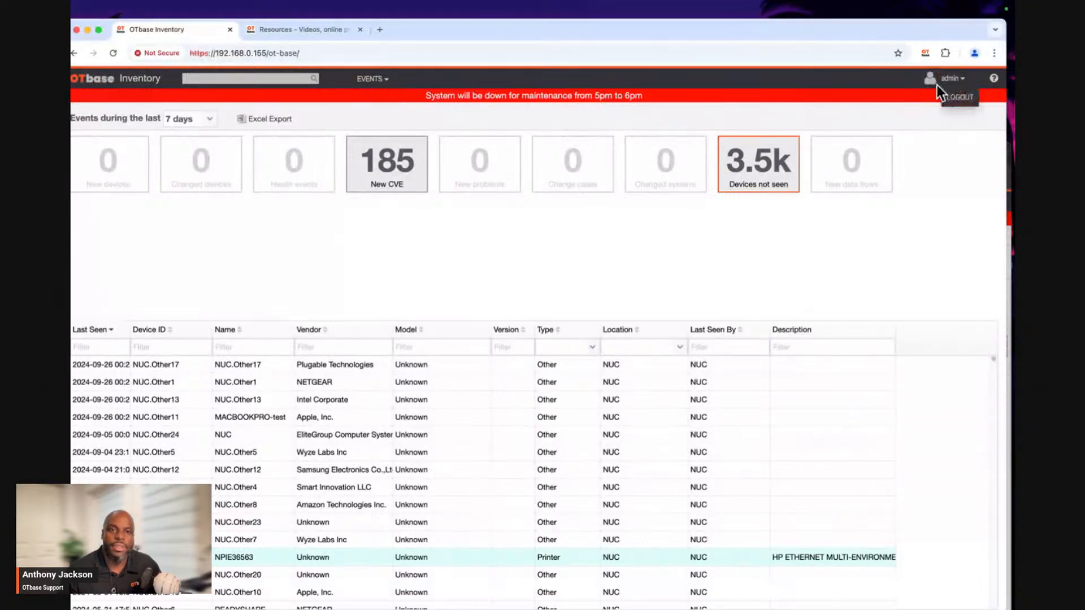
Return to the Appearance settings in the Administration area.
click(372, 79)
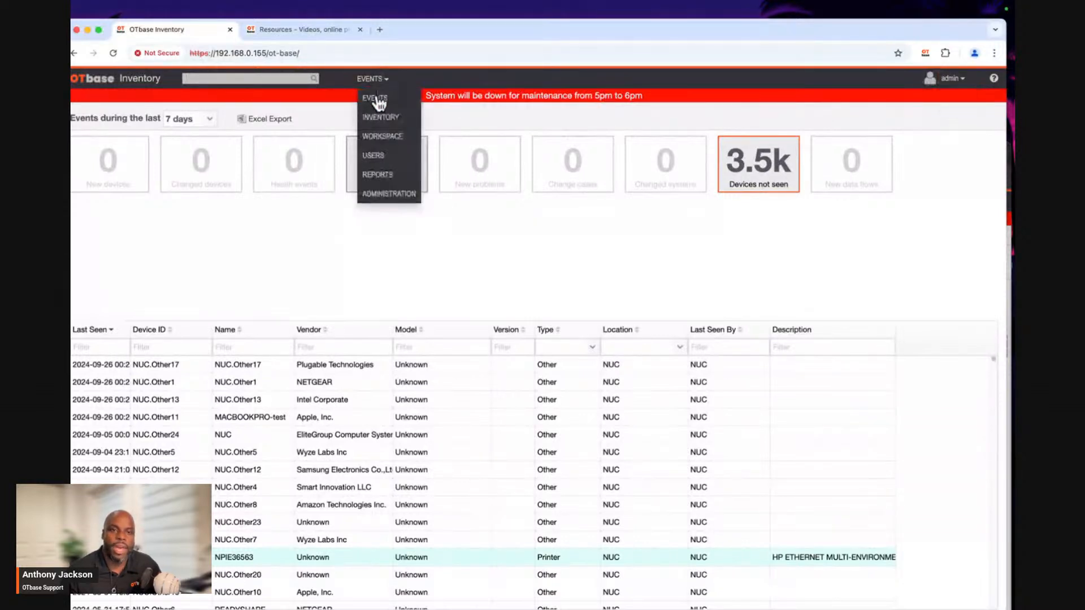
click(371, 194)
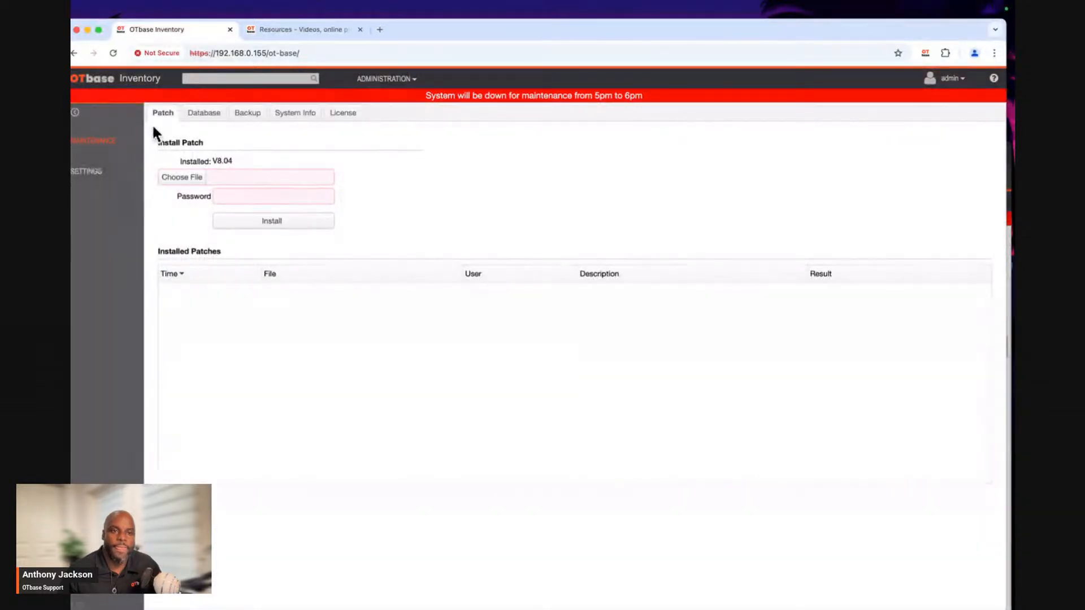
click(99, 180)
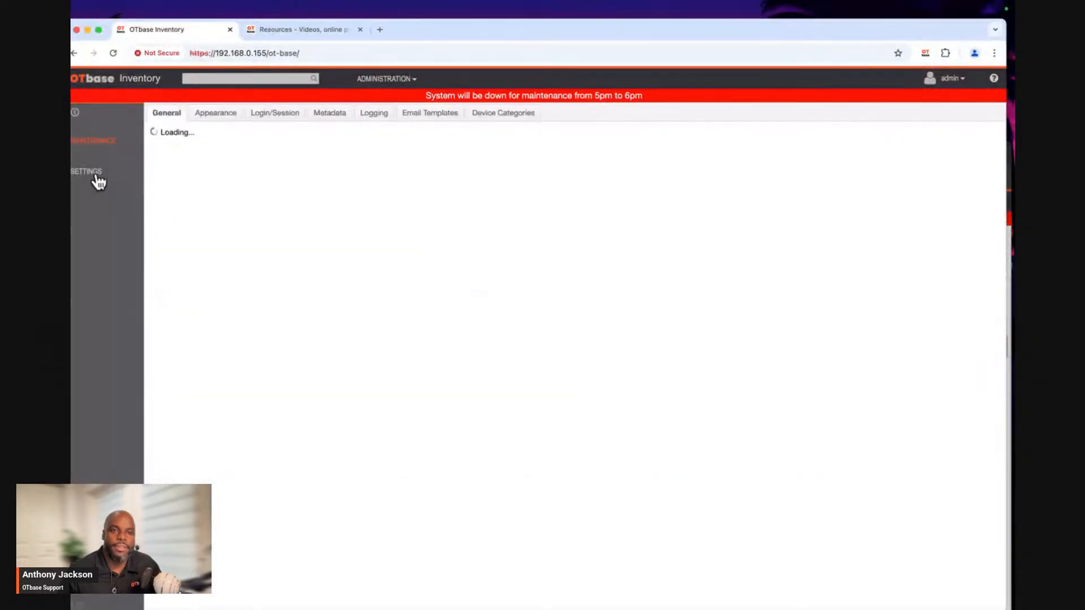
click(219, 115)
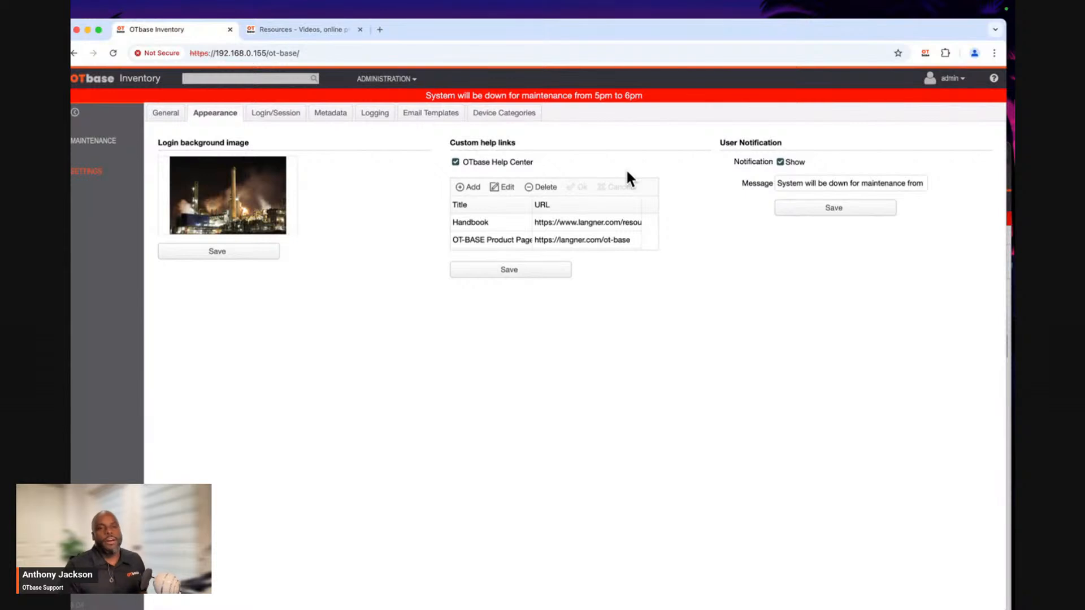
Review the login background image, custom help links and user notification settings.
mouse_move(171, 180)
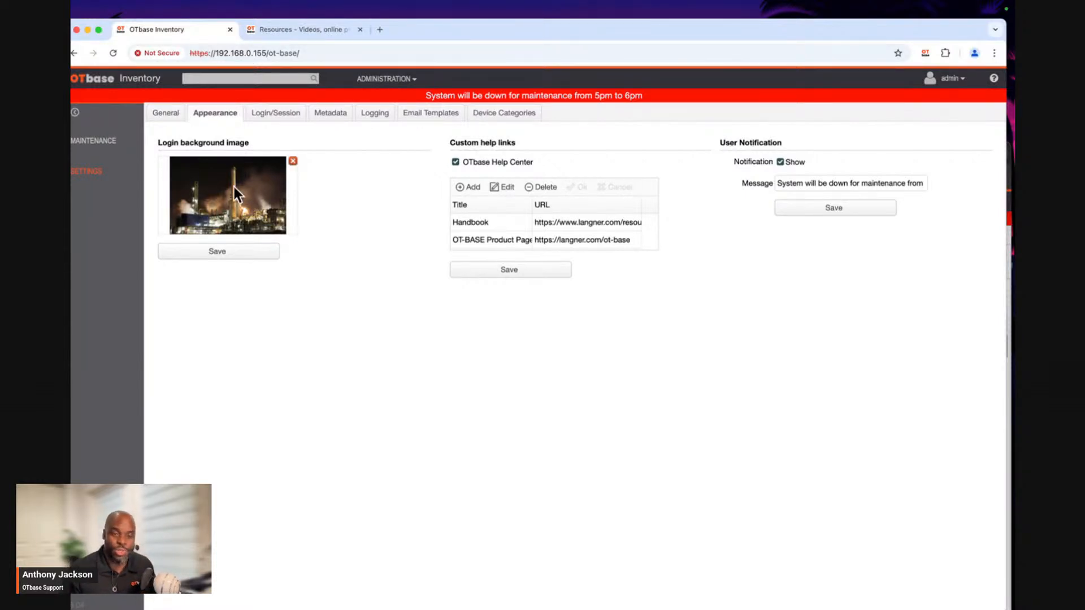
click(71, 269)
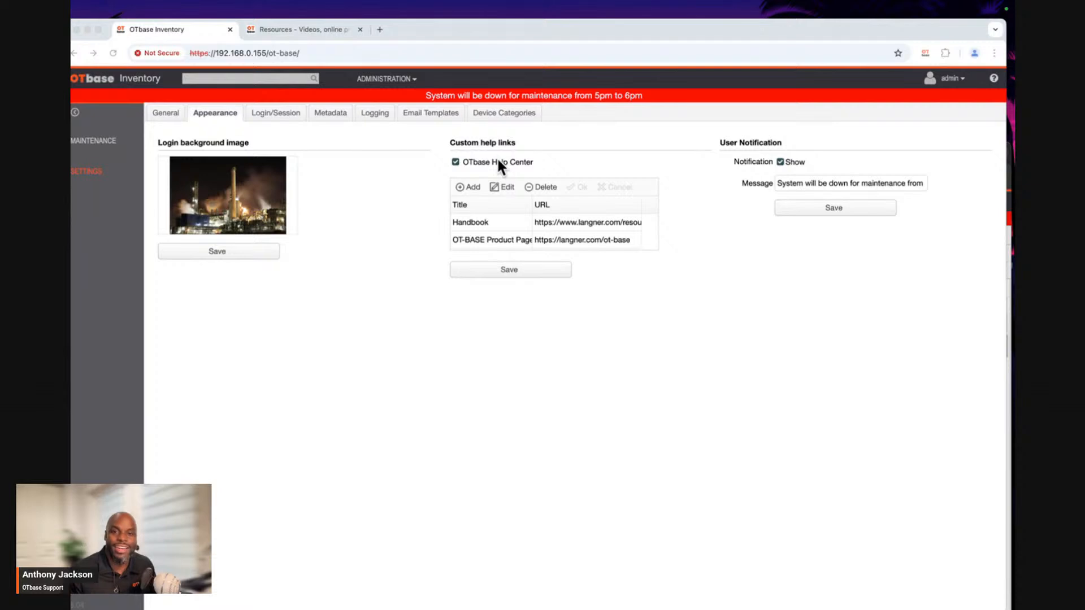
click(993, 78)
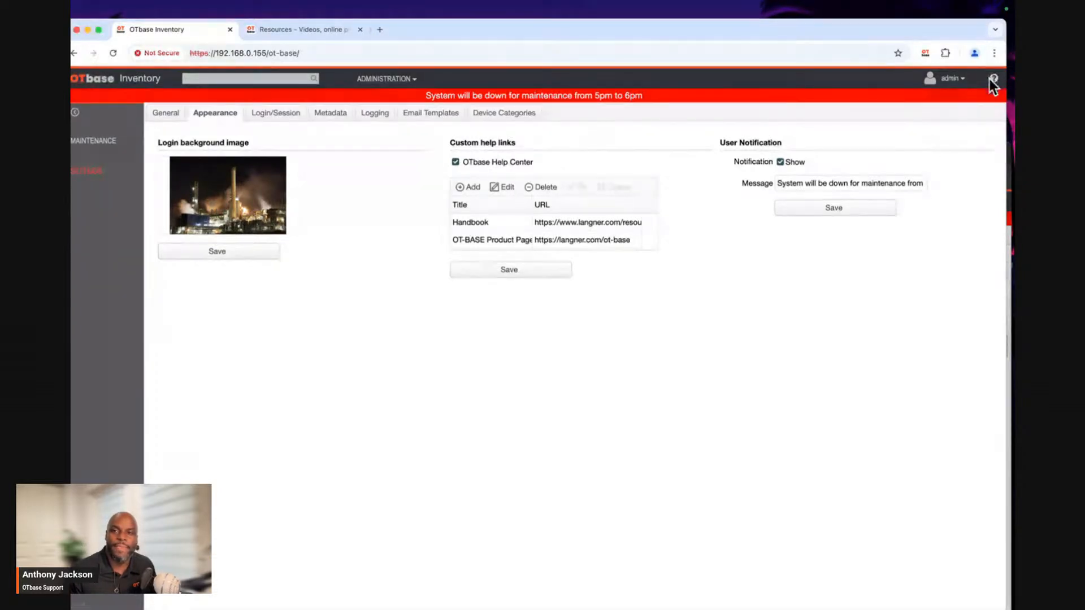
mouse_move(996, 81)
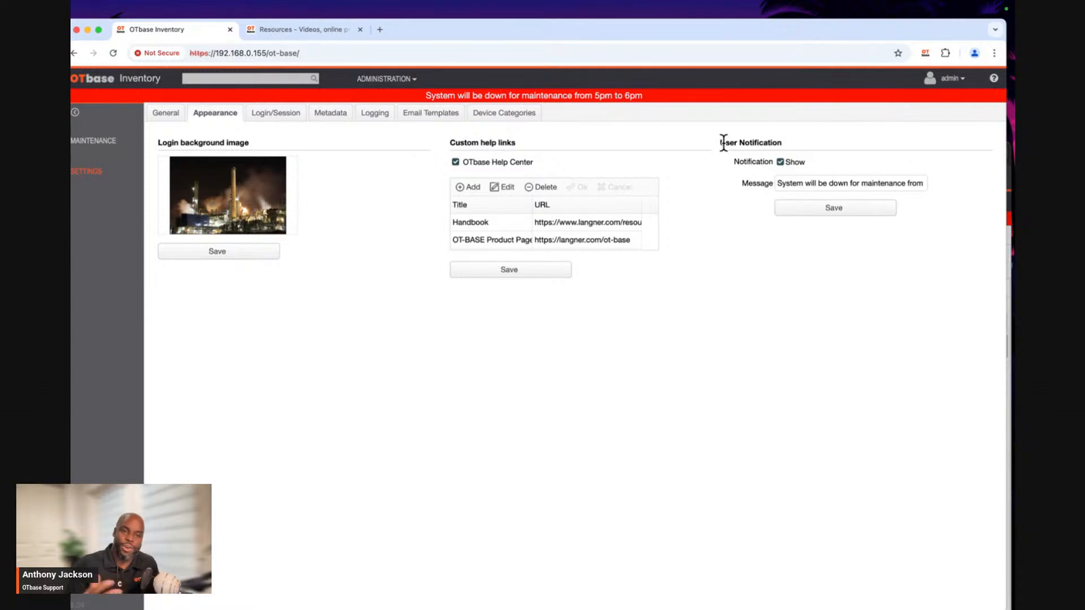
click(832, 212)
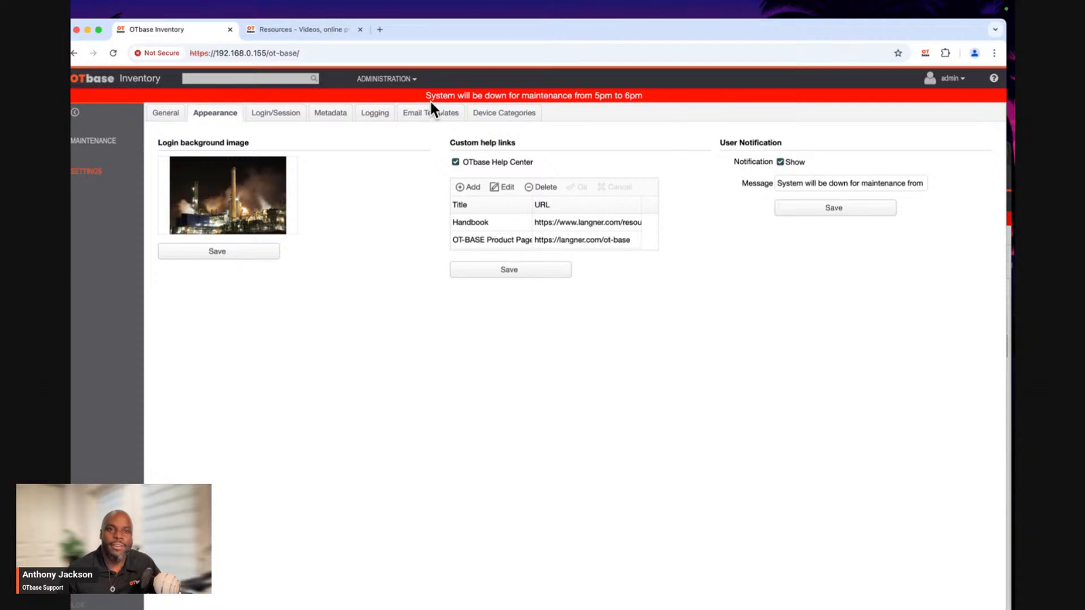
Open the device inventory with the Flat Rock view and check it for the notification banner.
click(406, 83)
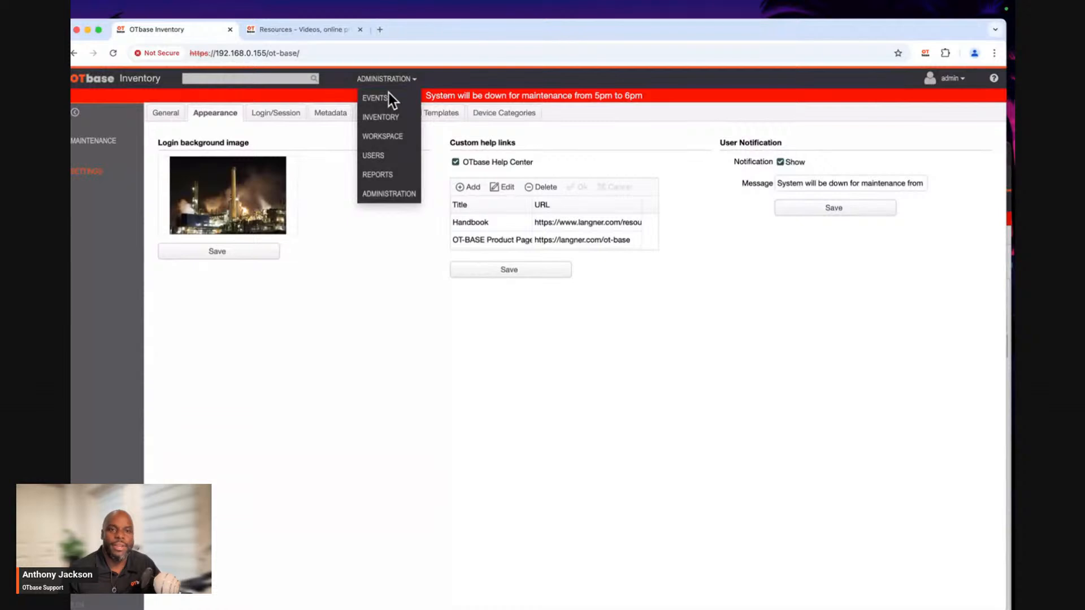
click(396, 119)
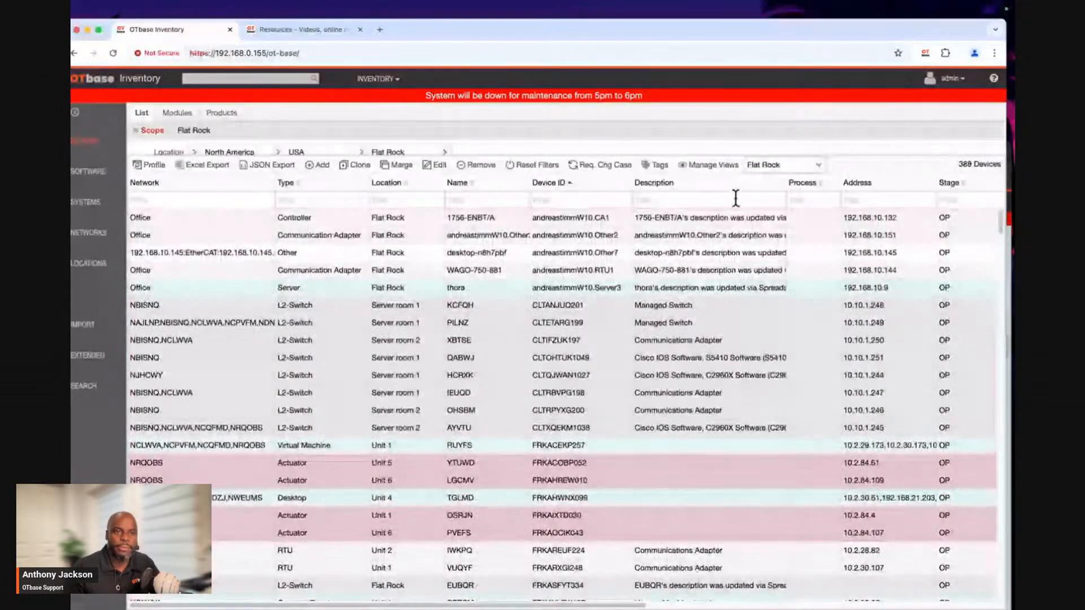
click(157, 132)
click(158, 133)
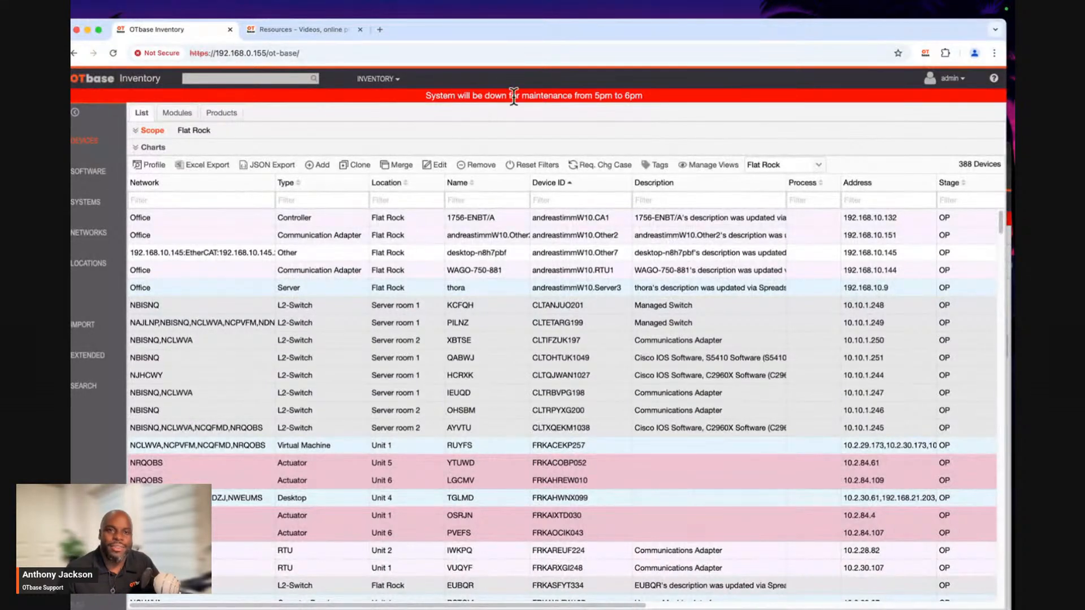
Turn off the display of the user notification in the Administration area's Appearance settings and save the change.
click(376, 79)
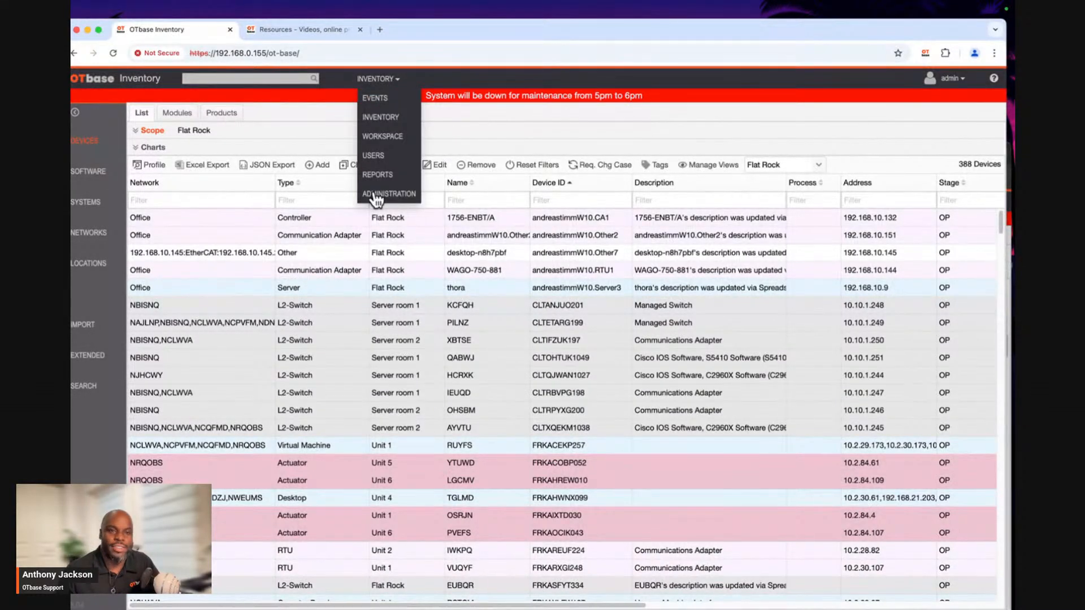
click(375, 194)
click(95, 171)
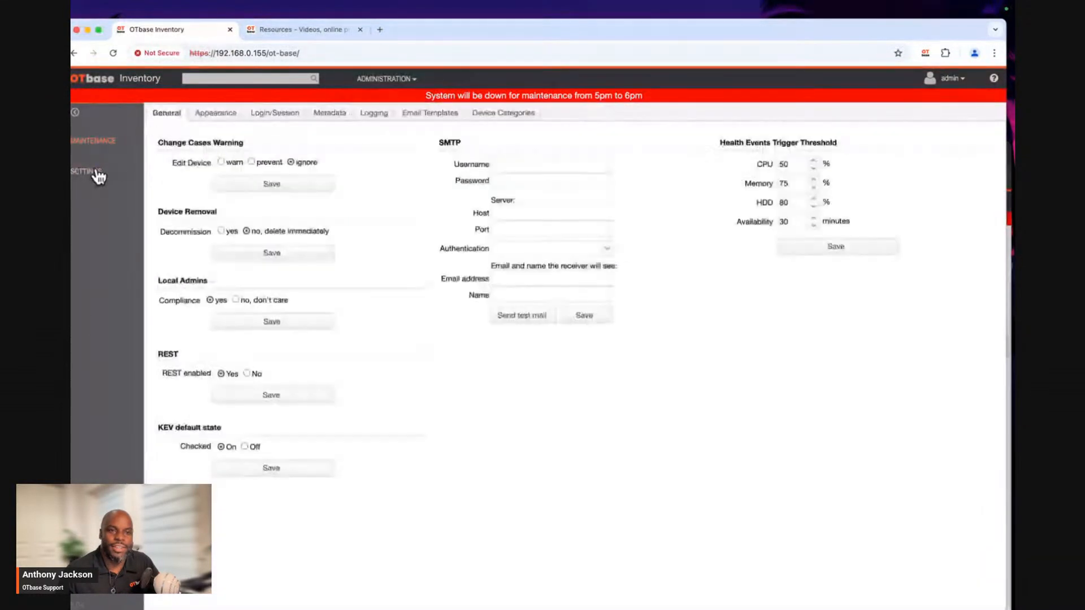
click(224, 121)
click(781, 162)
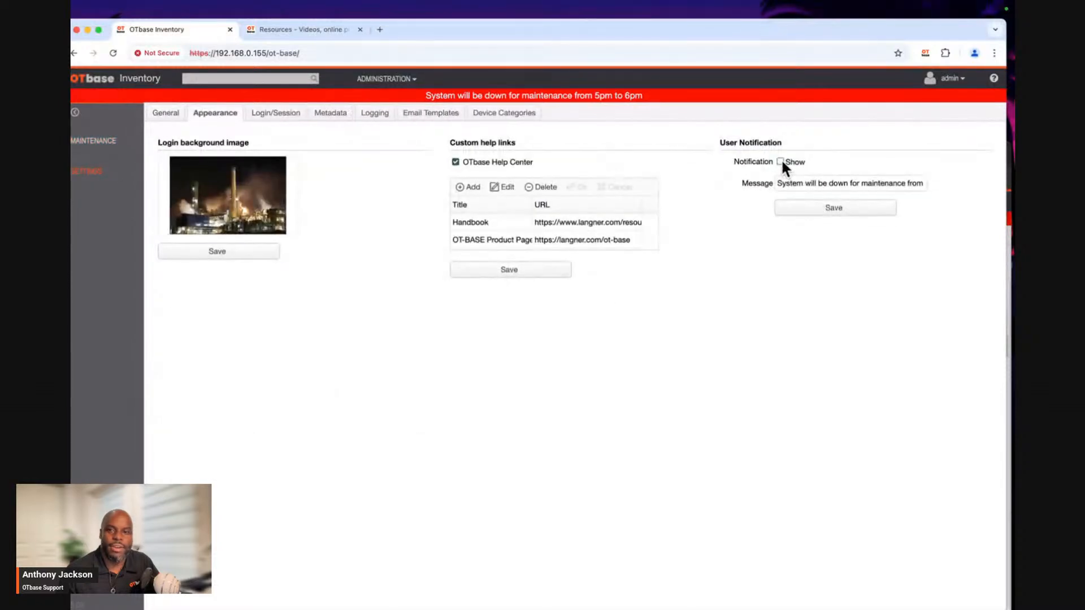
click(794, 209)
click(550, 377)
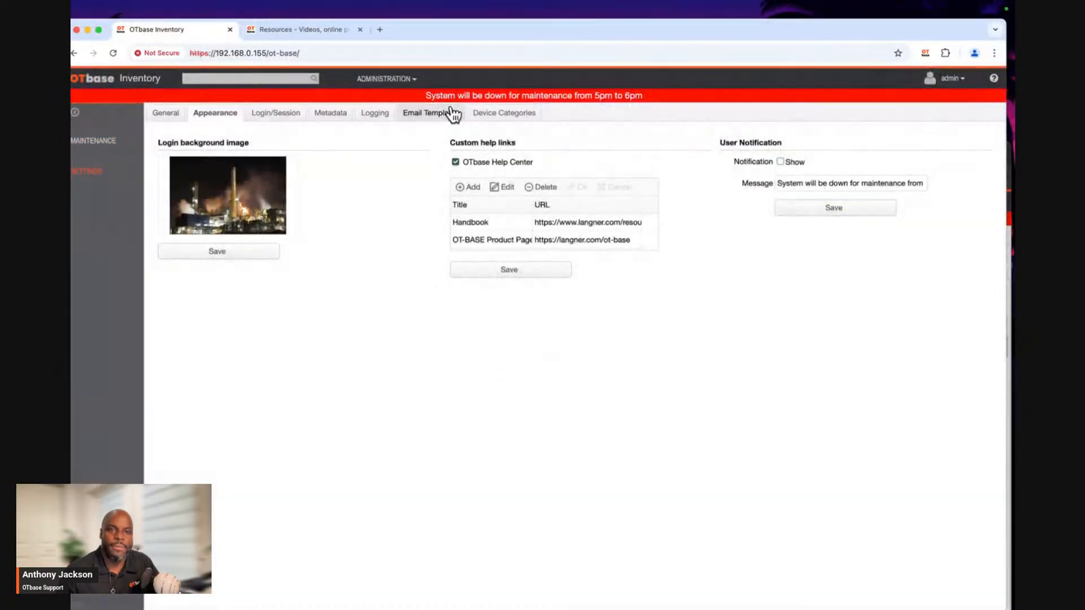
Return to the device inventory and reload the page to apply the changed notification setting.
click(405, 81)
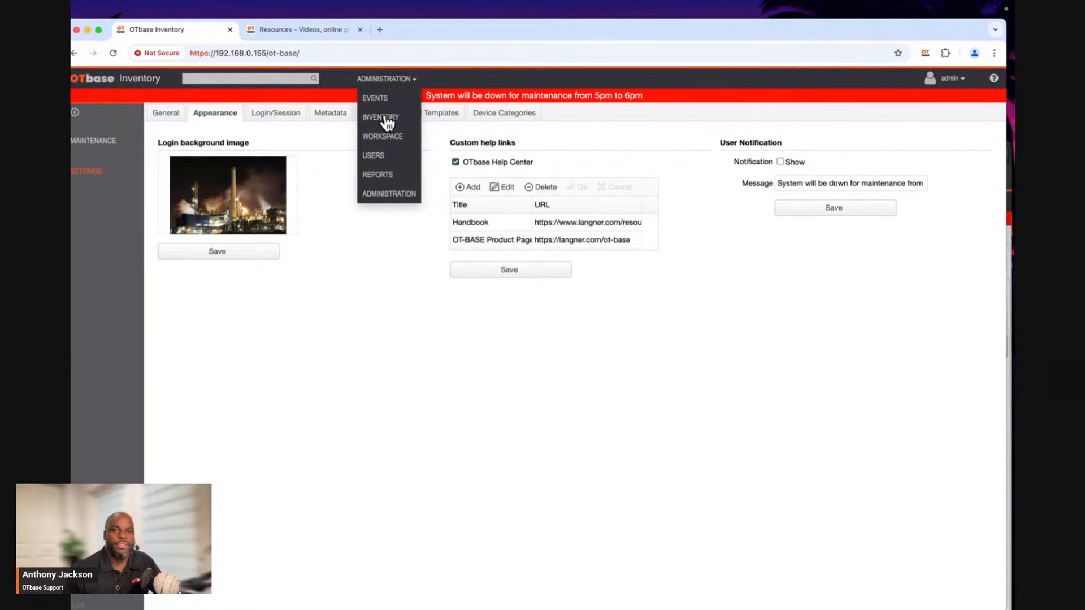
click(386, 120)
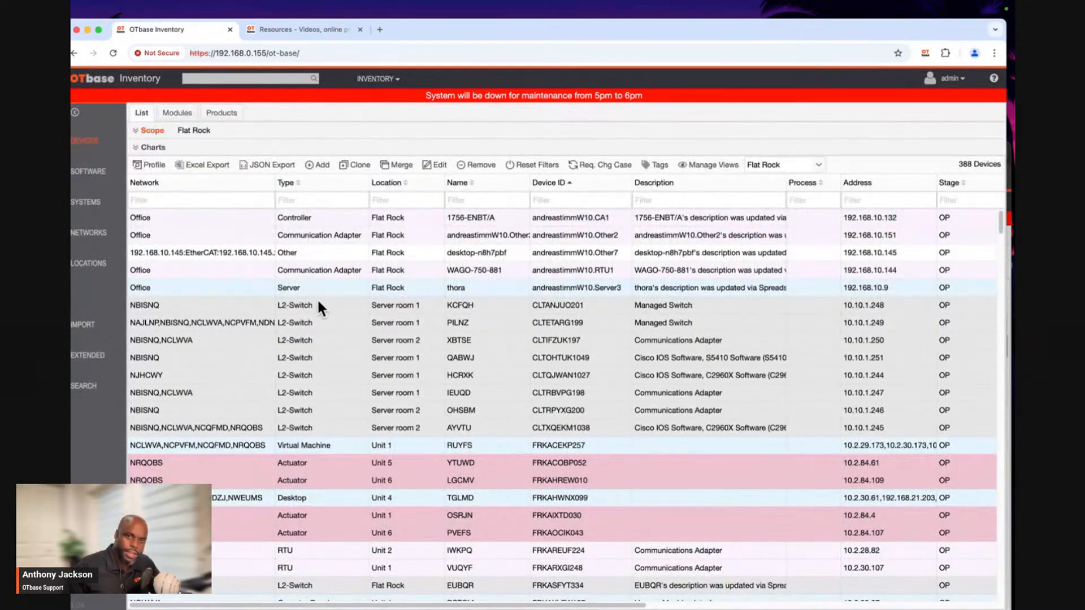
click(117, 53)
Load the Flat Rock Devices view in the device inventory and collapse the scope details.
click(372, 79)
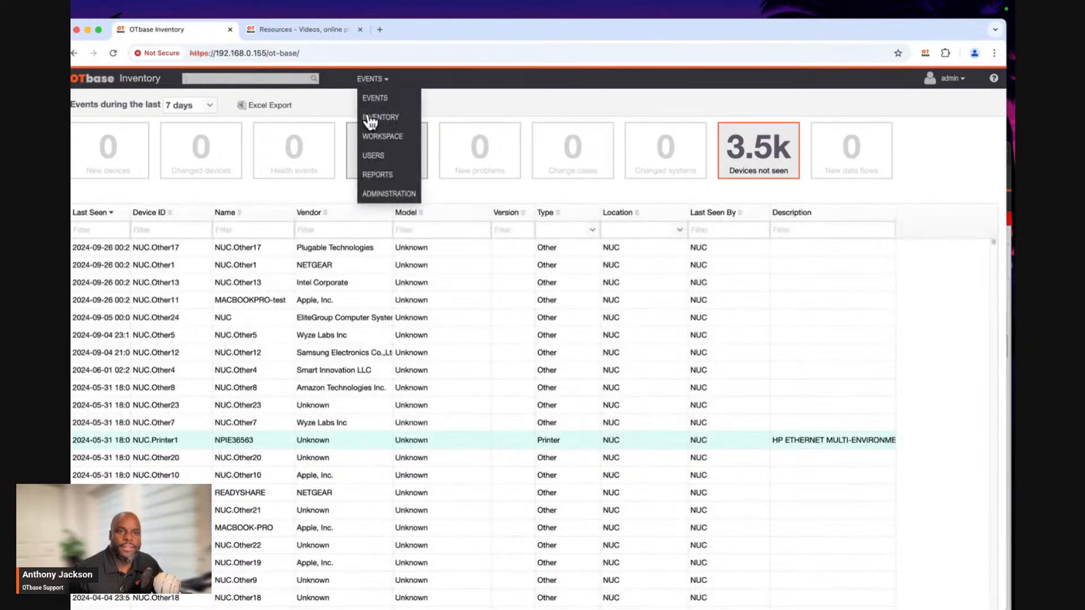
click(365, 117)
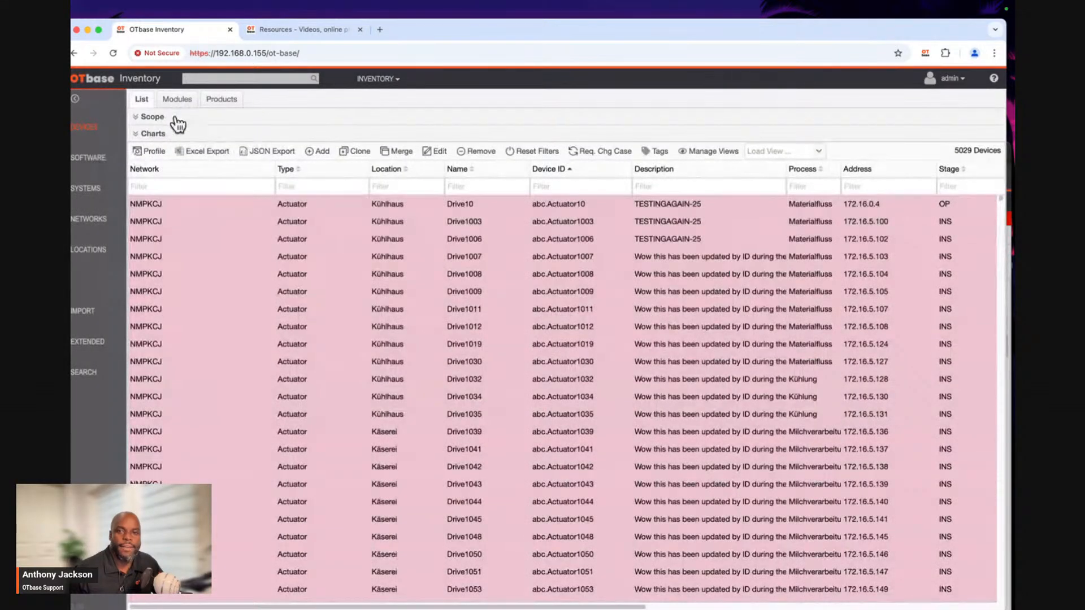
click(764, 151)
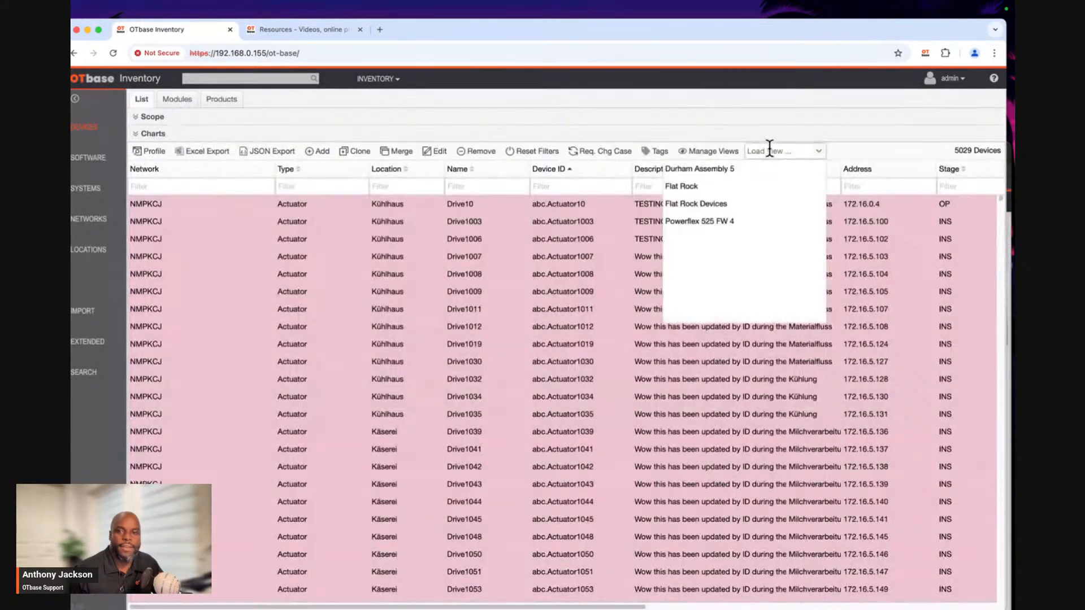
click(715, 203)
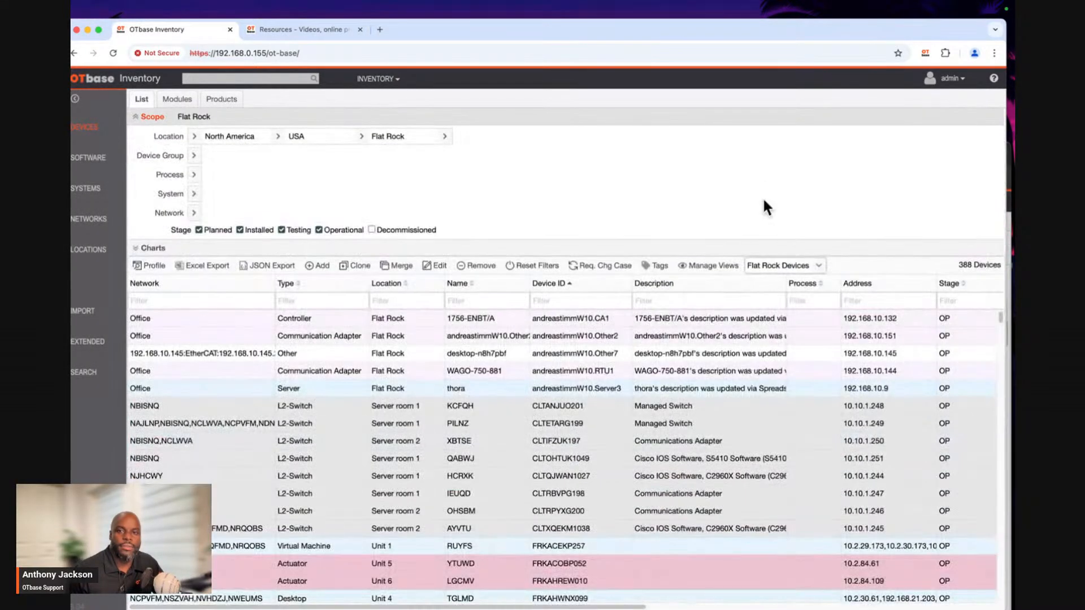
click(745, 117)
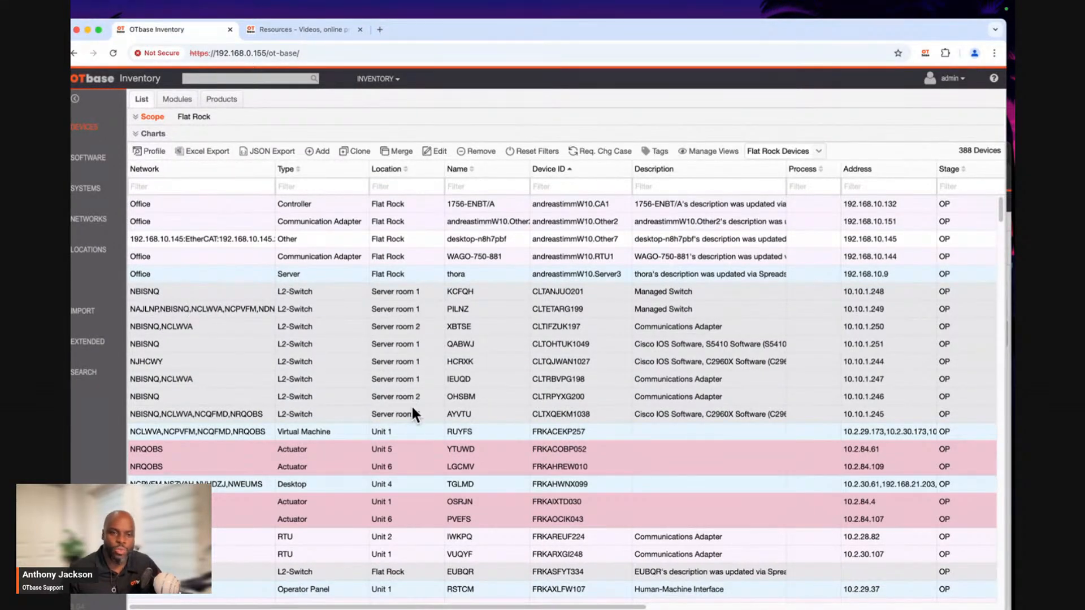
Hide the Category and Network columns in the device list.
scroll(411, 412, down, 10)
scroll(411, 419, down, 12)
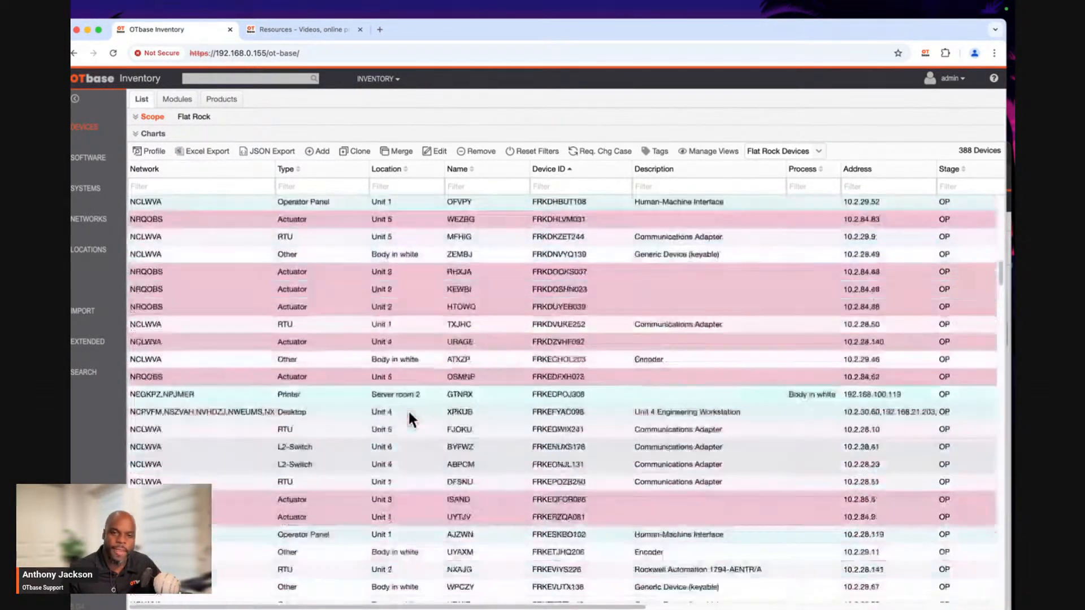
scroll(411, 419, up, 13)
scroll(409, 414, up, 8)
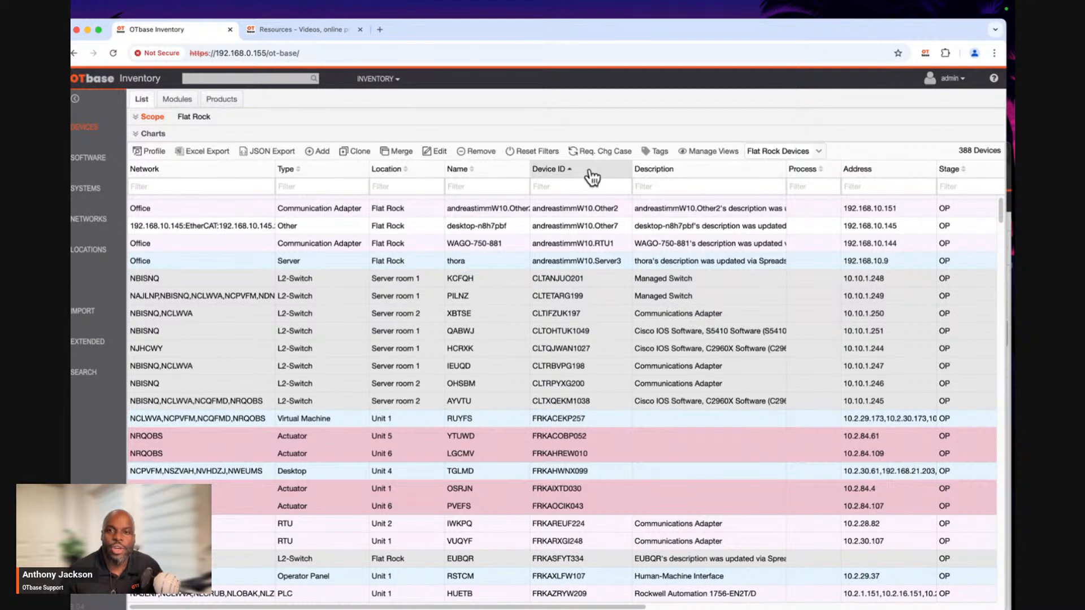
right_click(707, 168)
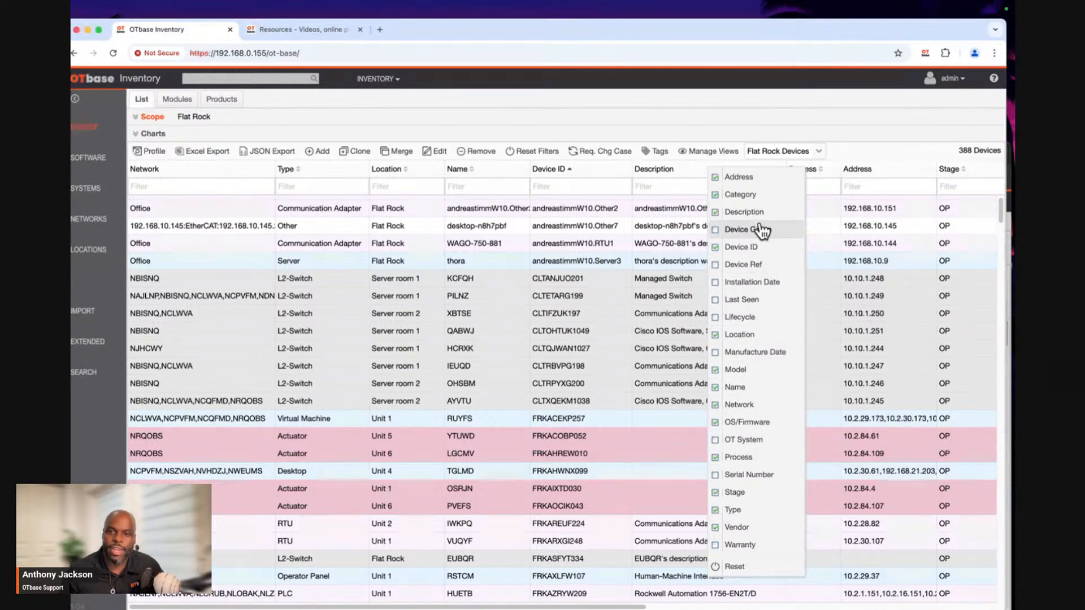
click(726, 192)
right_click(706, 169)
click(707, 170)
right_click(713, 168)
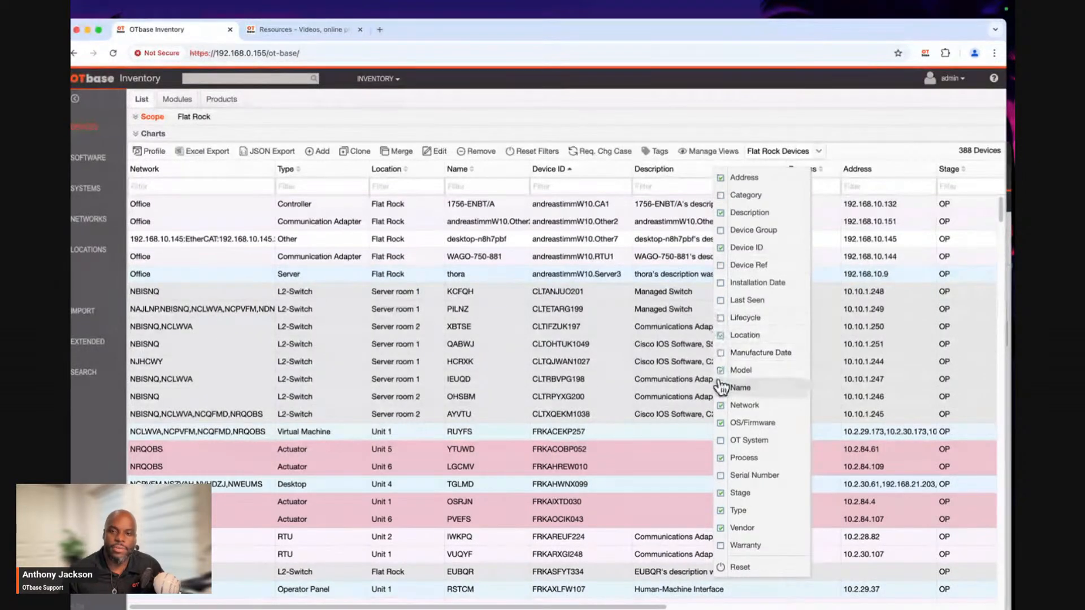
click(722, 405)
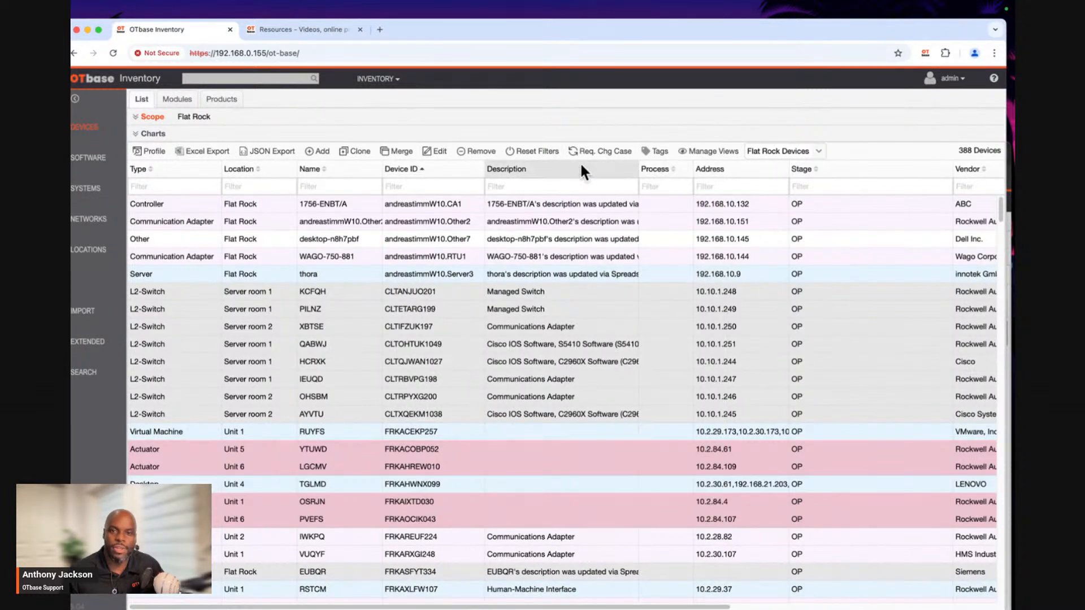
Hide the Vendor, Type, Stage and Process columns in the device list.
mouse_move(581, 164)
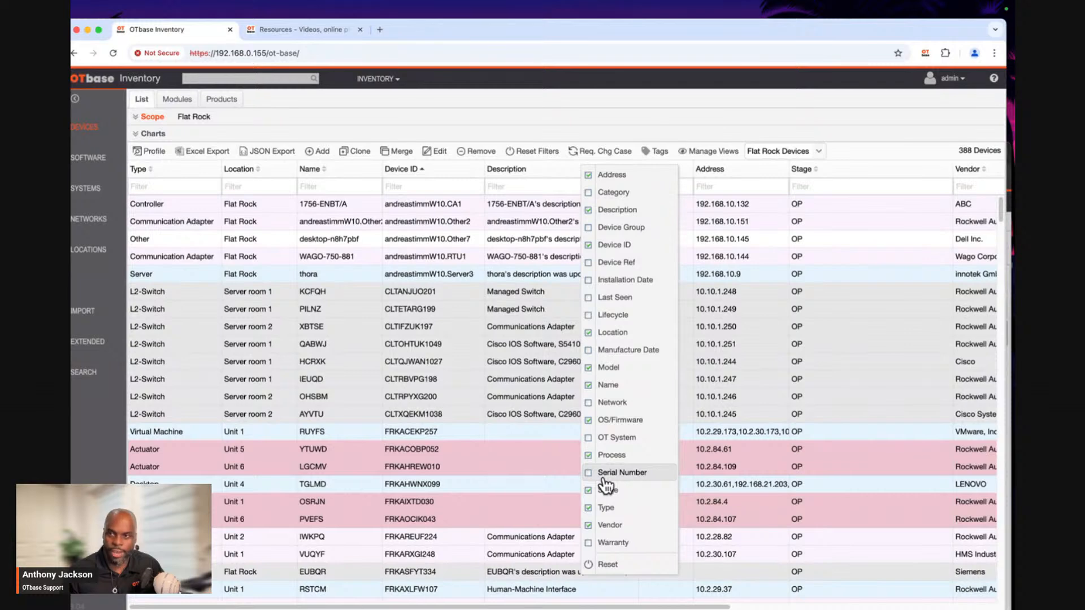
click(592, 528)
mouse_move(619, 172)
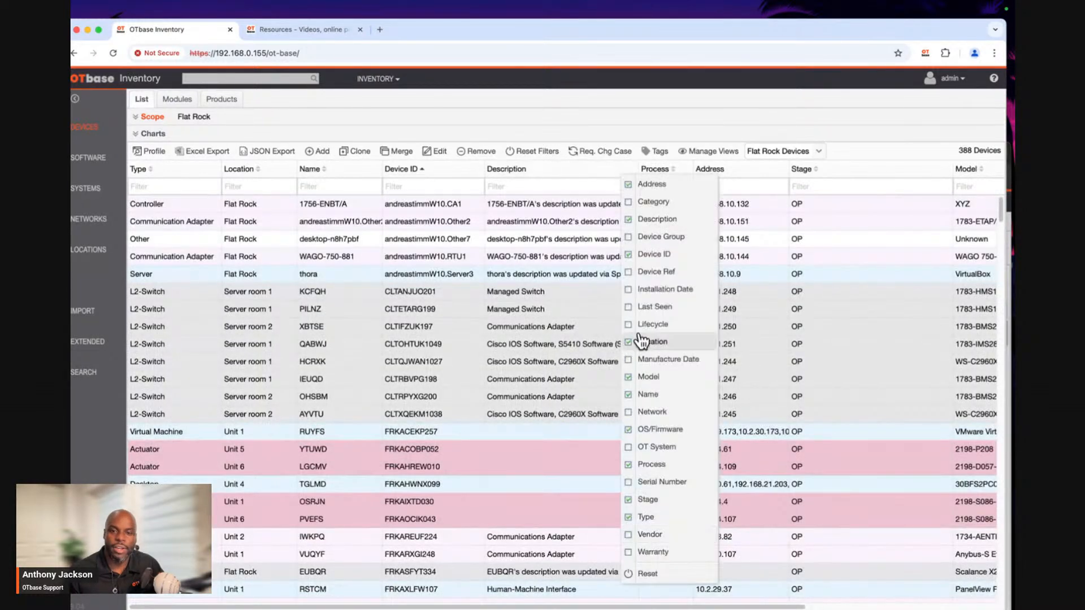
click(631, 517)
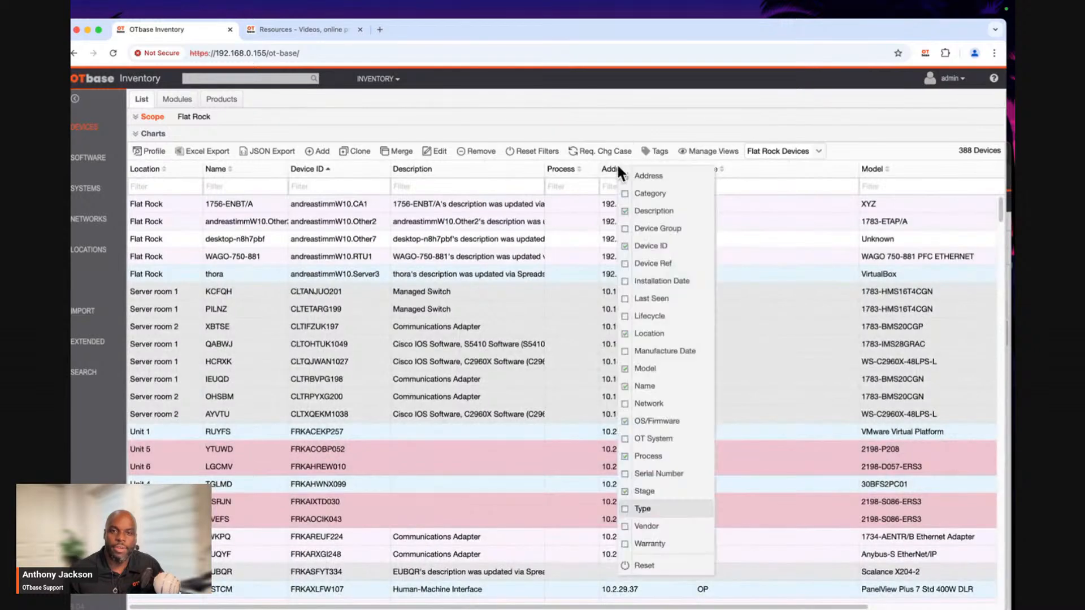
click(625, 492)
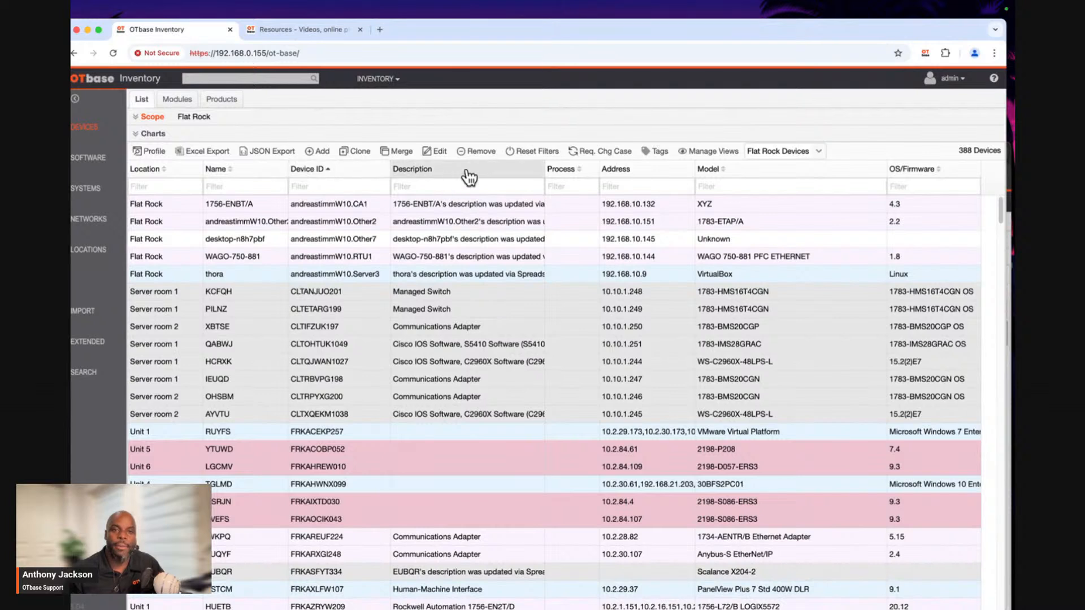
right_click(814, 177)
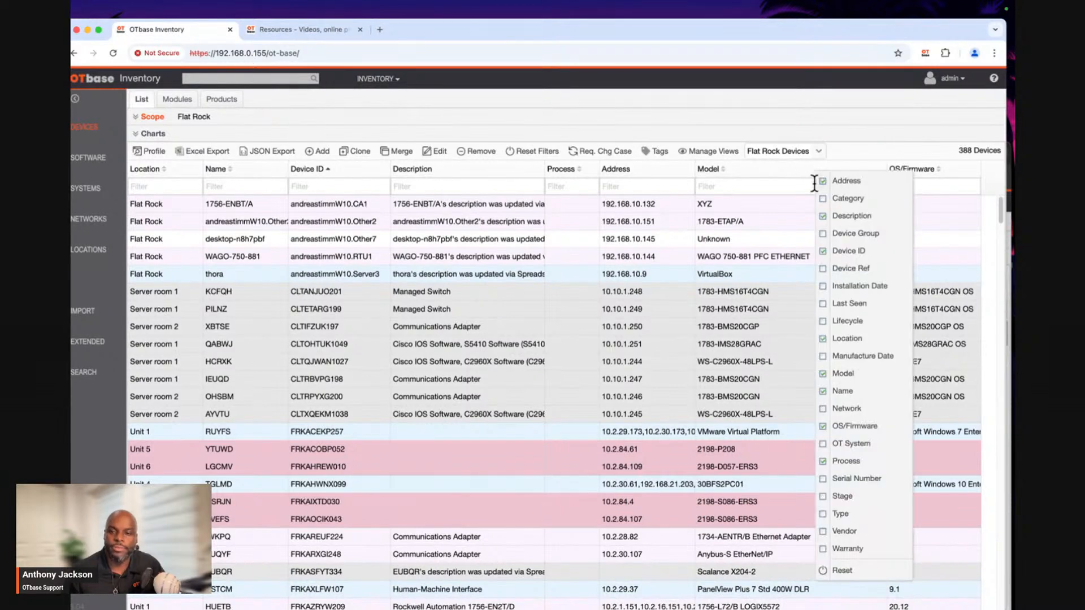
click(823, 461)
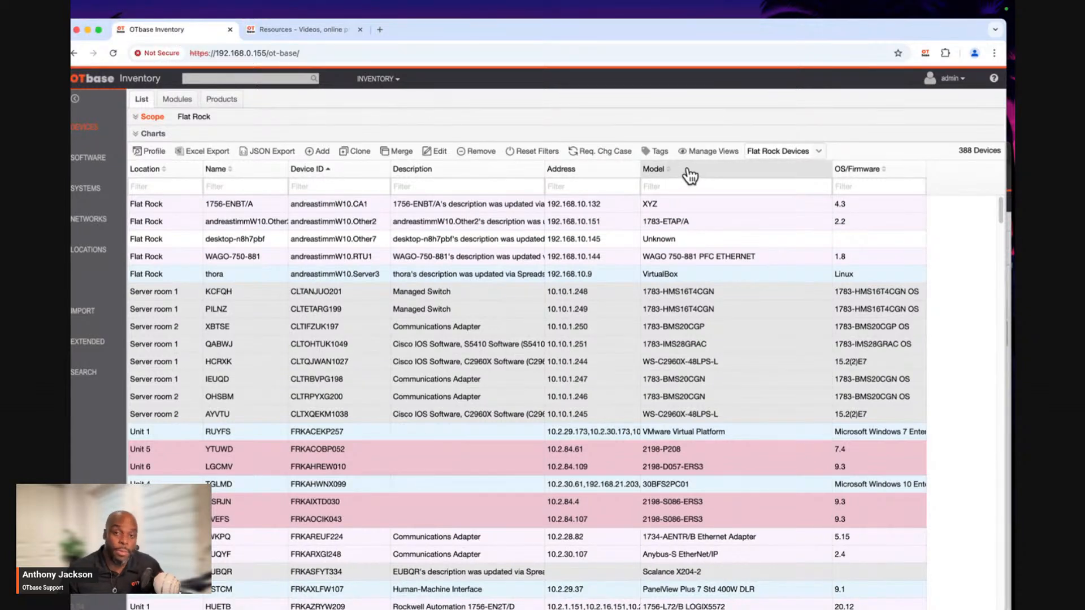
Reorder the device list columns to Name, Model, Description, Device ID, Address, OS/Firmware and Location.
drag(690, 176, 131, 167)
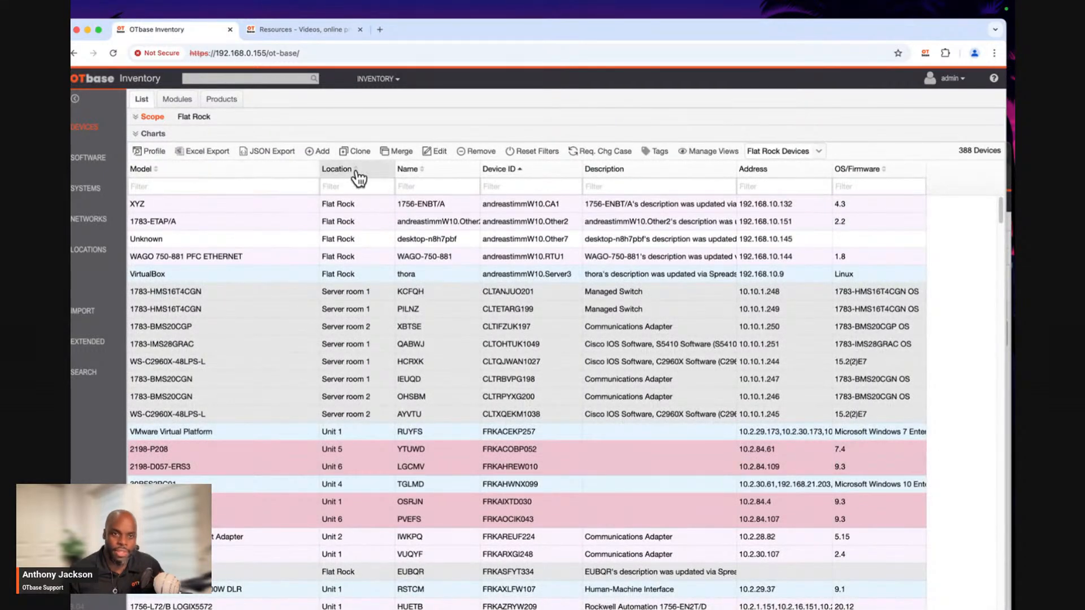
drag(349, 175, 926, 177)
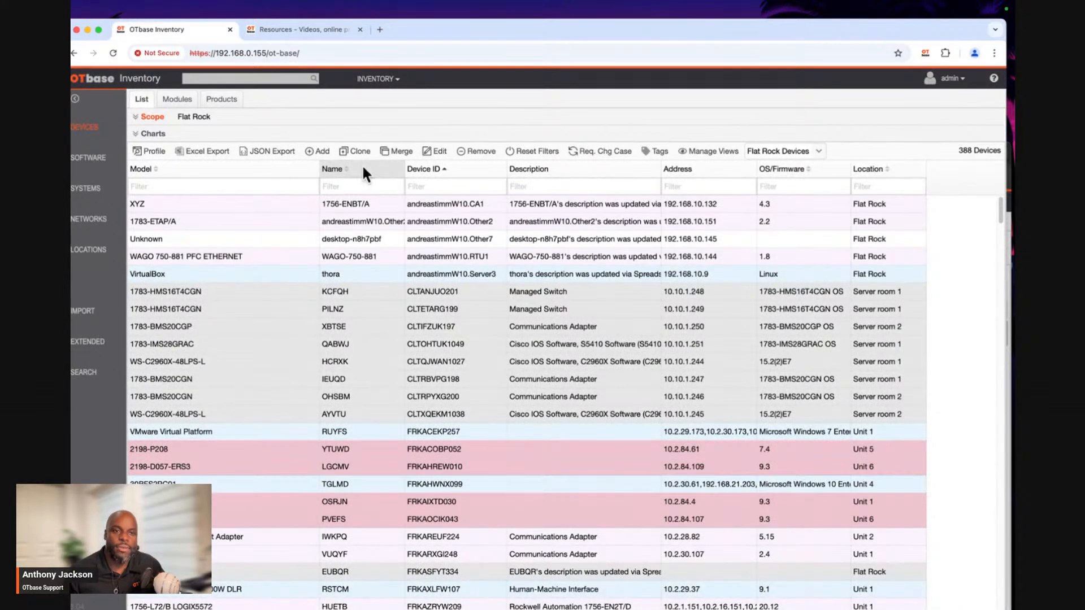
drag(364, 175, 146, 174)
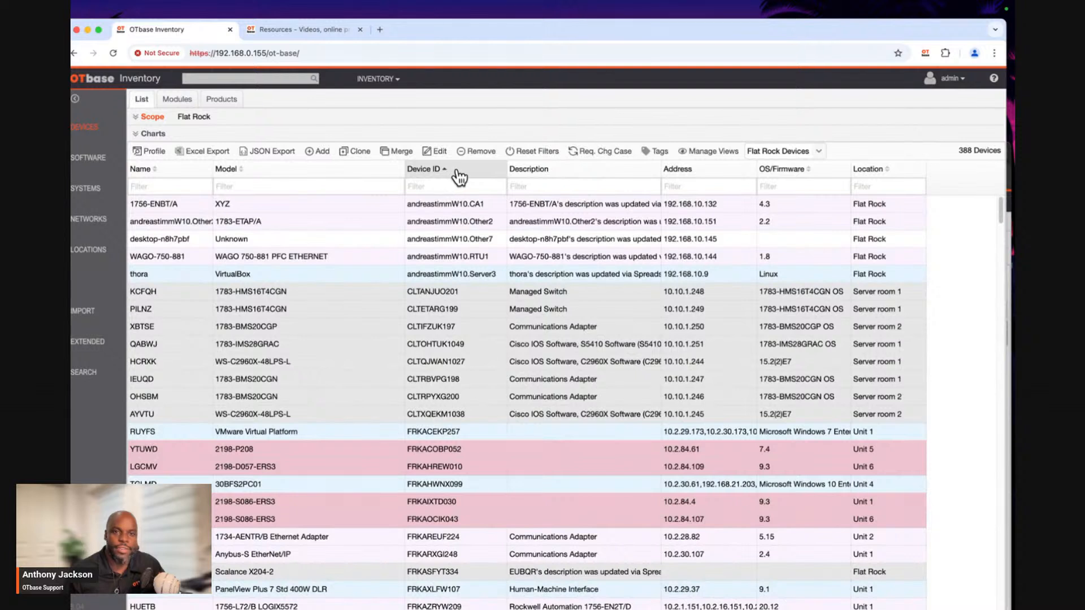
mouse_move(519, 175)
mouse_down()
mouse_move(209, 171)
mouse_move(392, 172)
mouse_up()
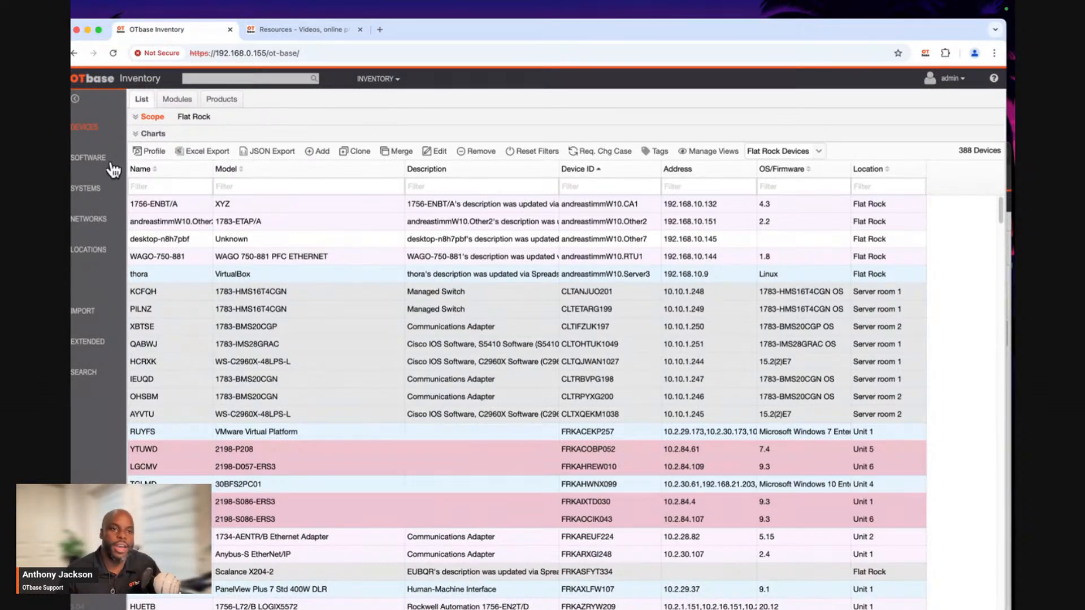
Visit the Software and Systems inventories and return to Devices to check that the column layout is kept.
click(89, 161)
click(88, 190)
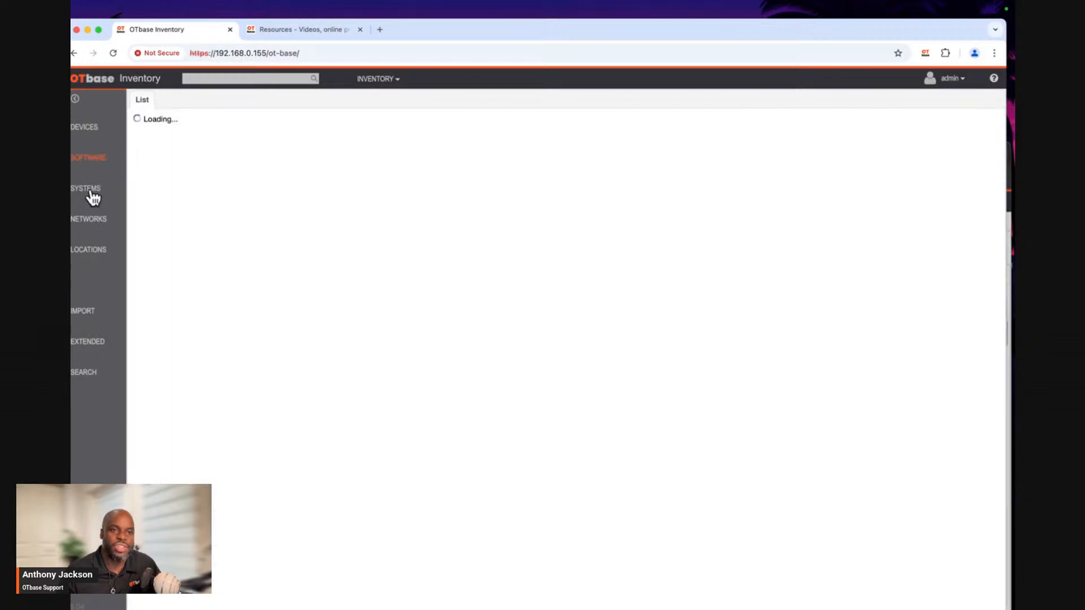
click(94, 130)
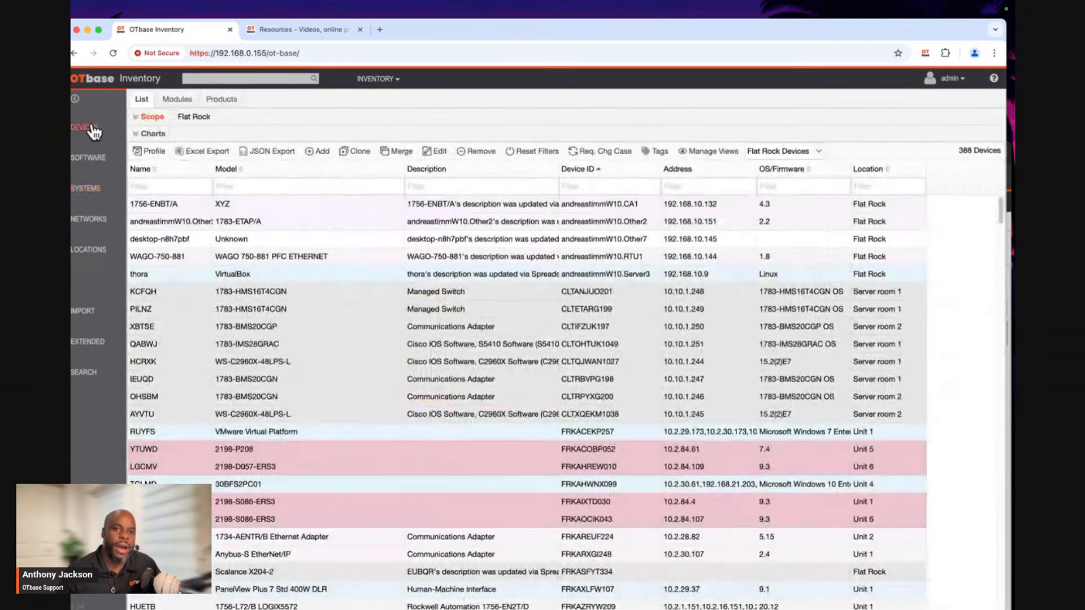
Log out and log back in as admin with the account password.
click(955, 79)
click(961, 98)
text(admin)
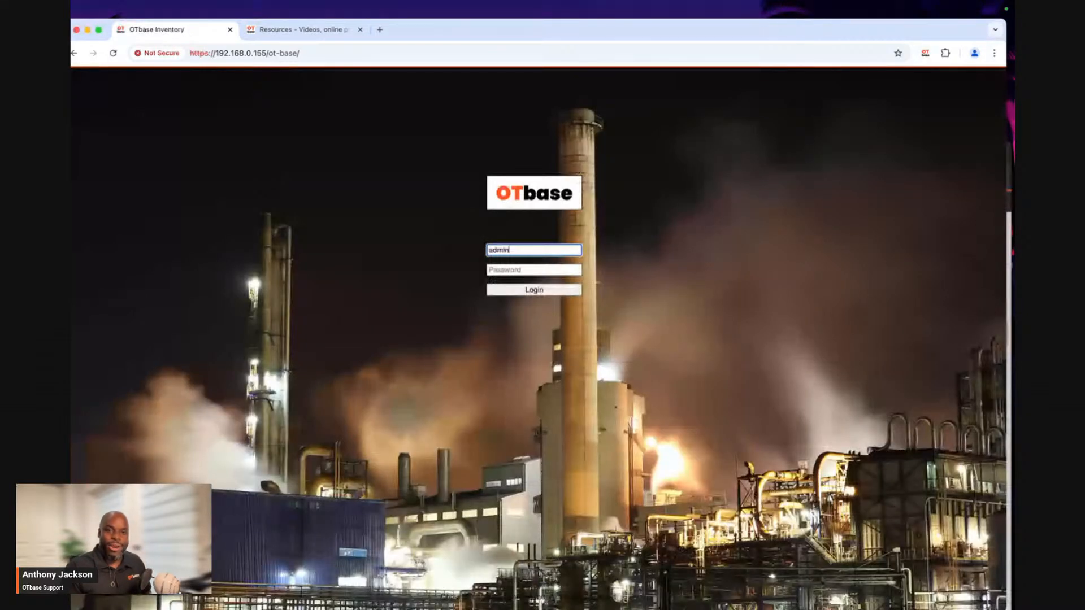
key(Tab)
text(•••••••)
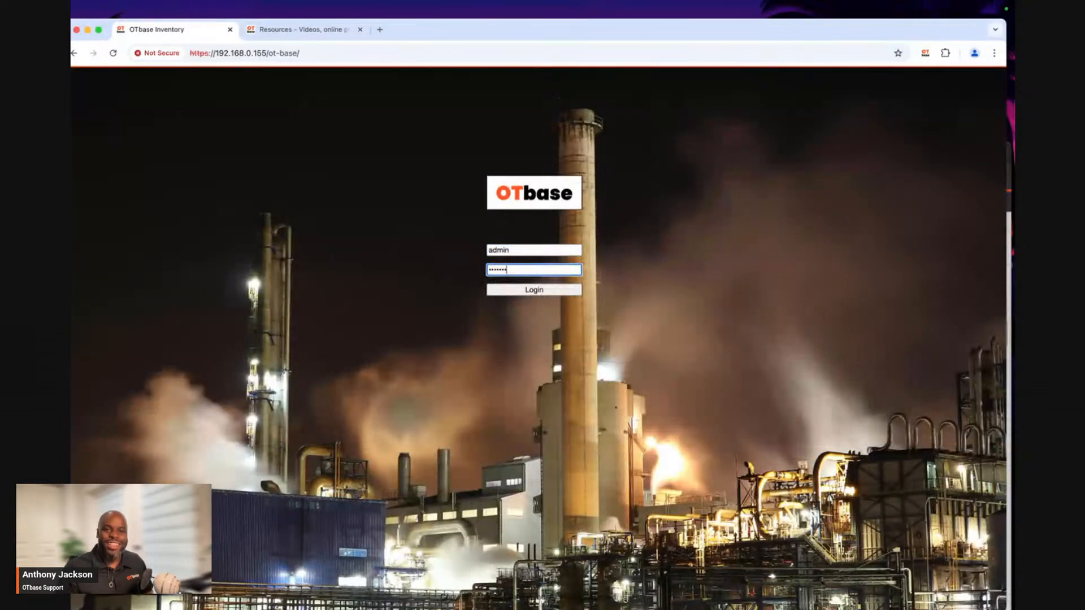
key(Return)
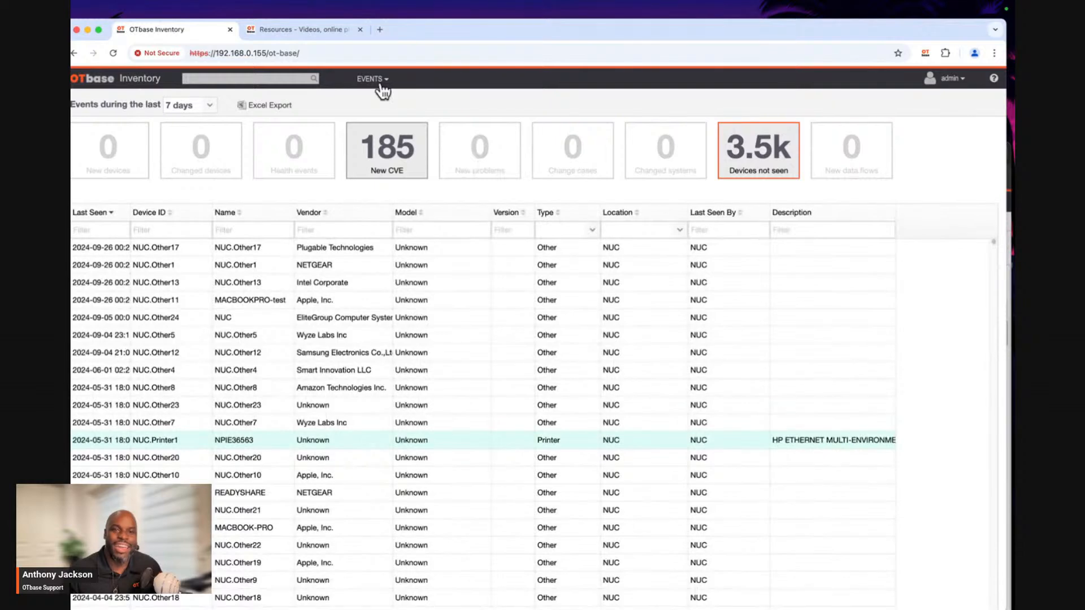
Reopen the device inventory with the Flat Rock view, collapse the scope details and select device 1756-ENBT/A.
click(381, 86)
click(375, 121)
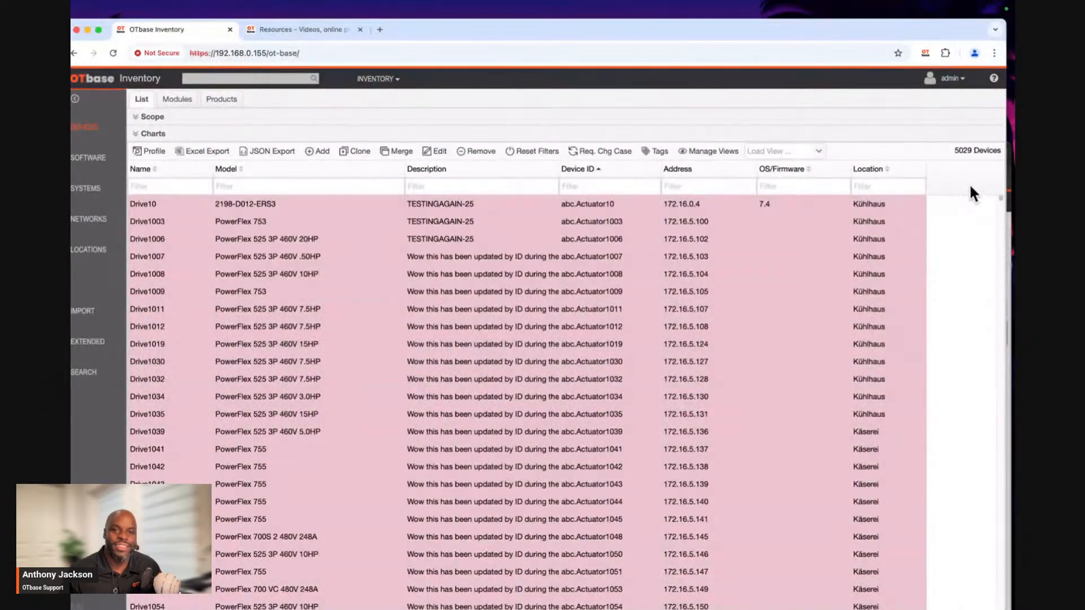
click(818, 153)
click(742, 184)
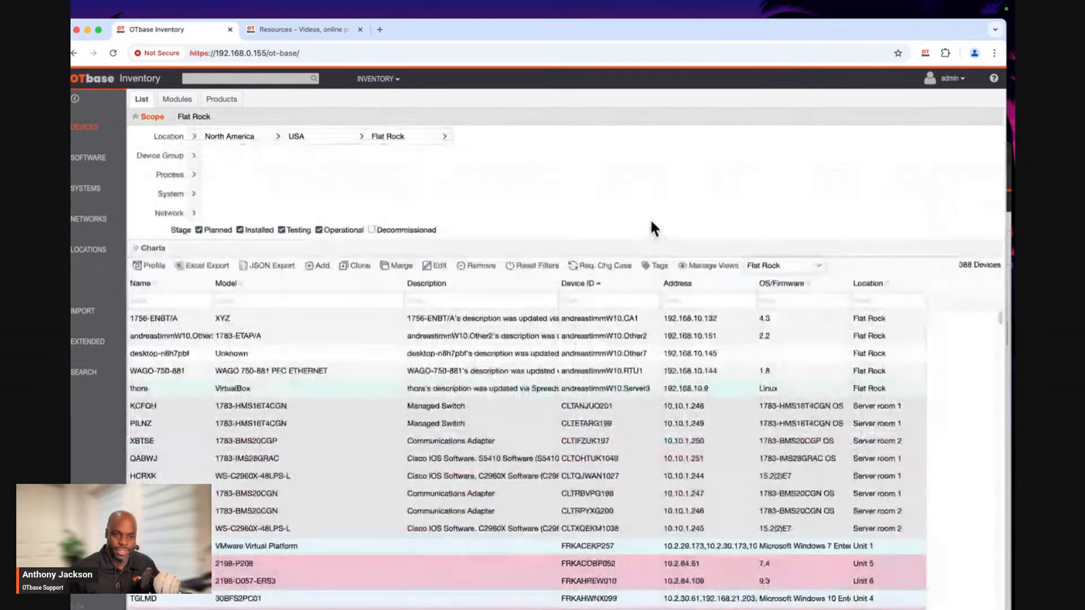
click(139, 117)
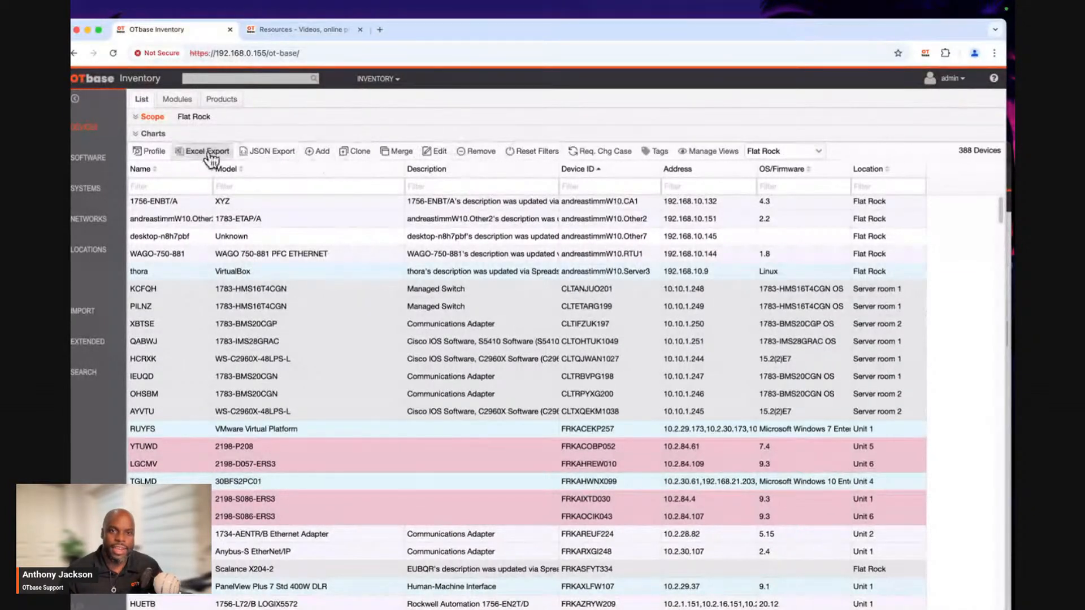
click(480, 199)
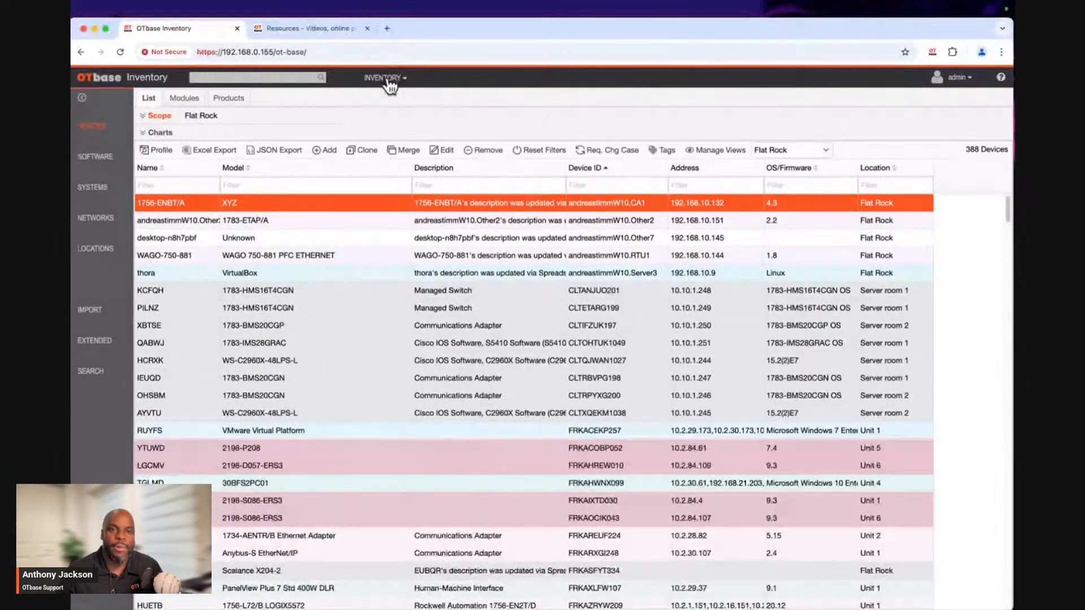
In the general administration settings, set Decommission under Device Removal to yes and save it.
click(377, 80)
click(390, 193)
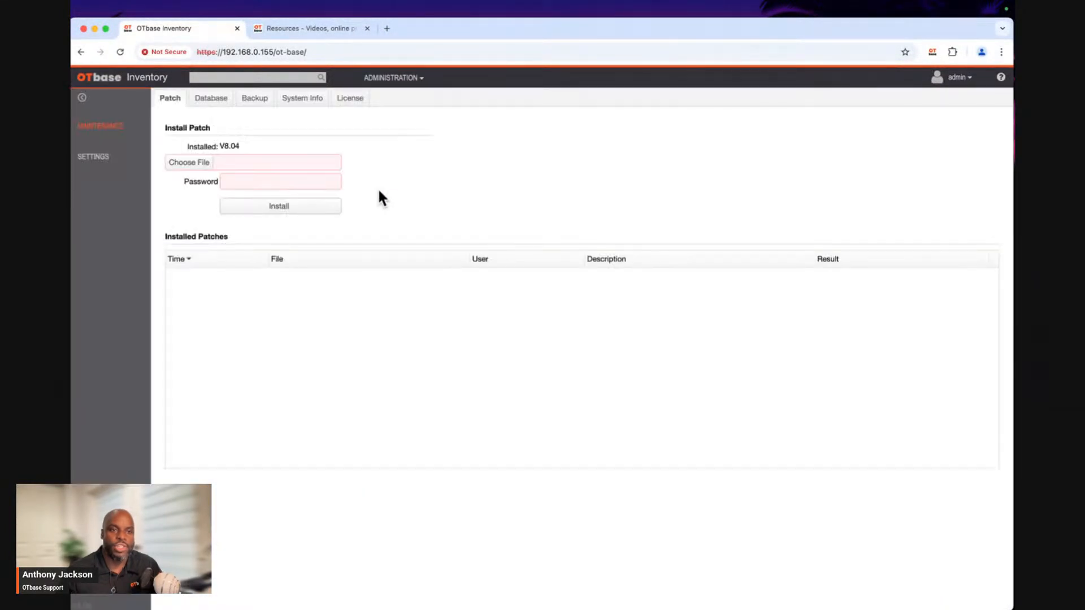
click(106, 165)
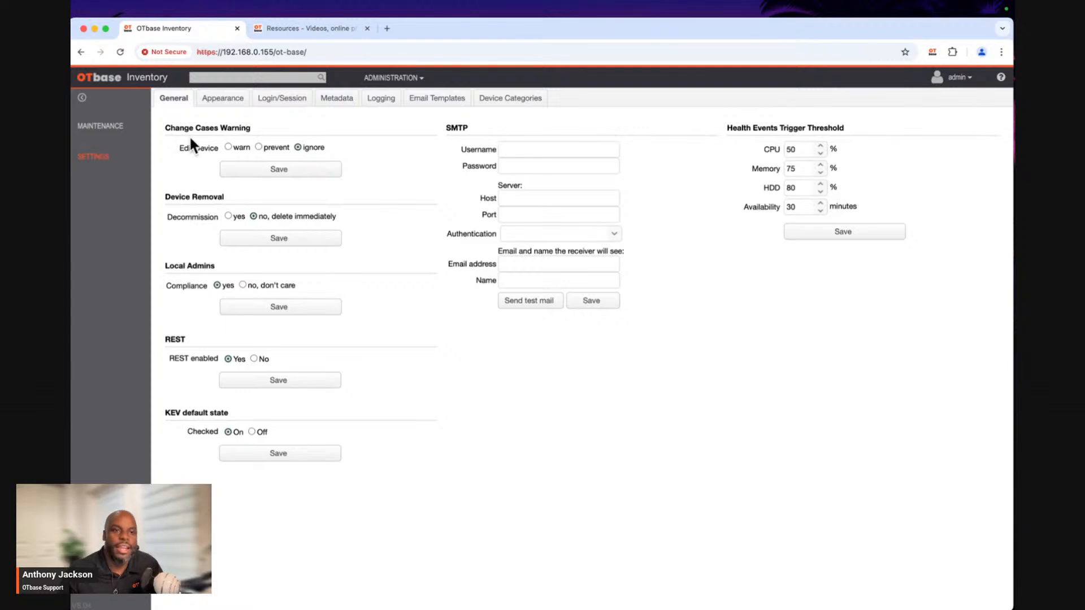
drag(163, 197, 225, 196)
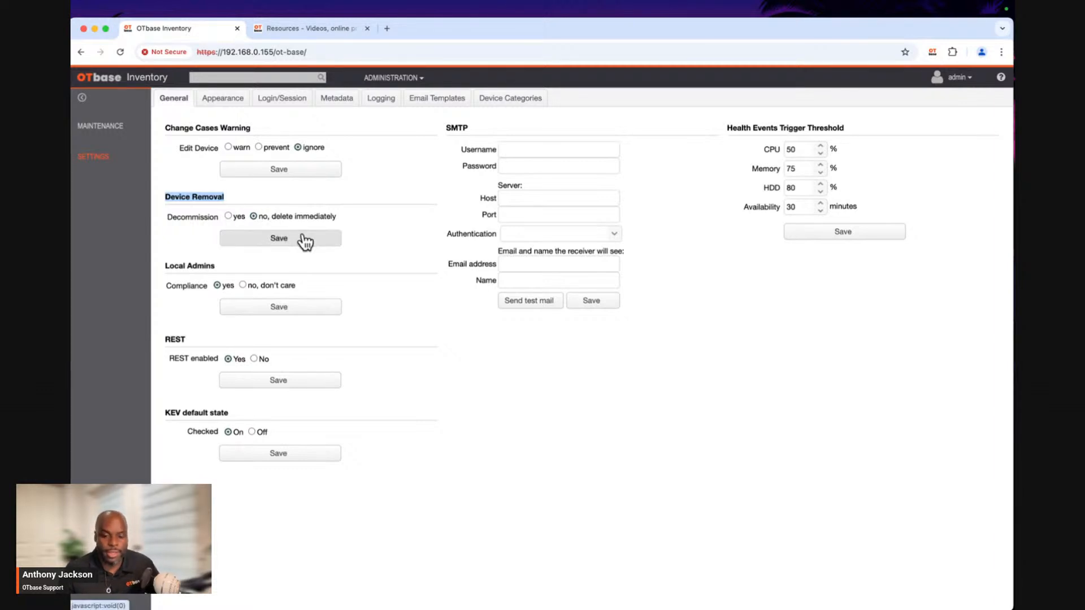
click(228, 216)
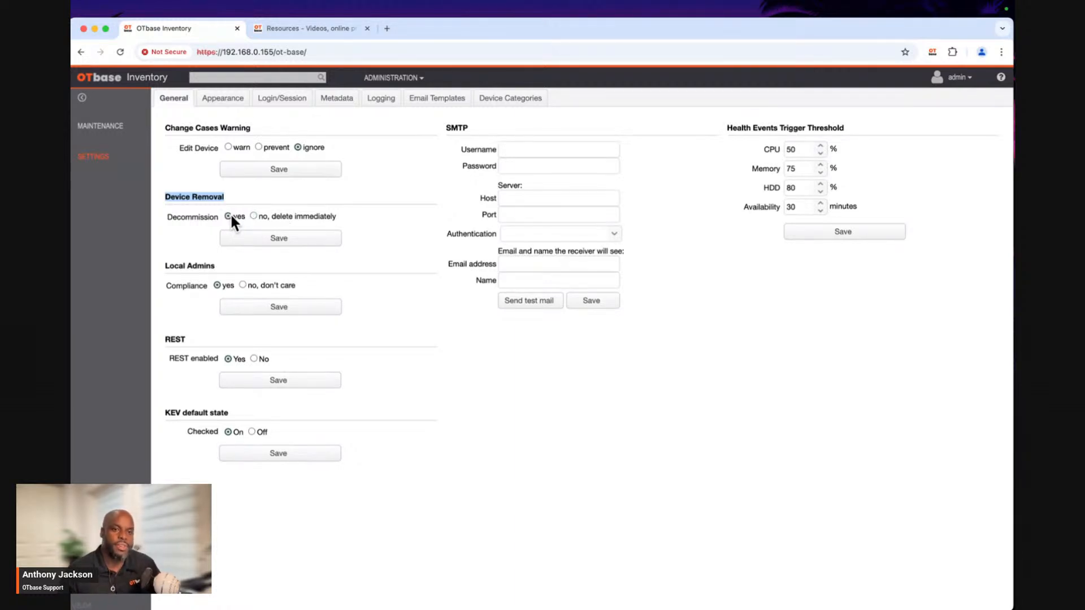
click(258, 239)
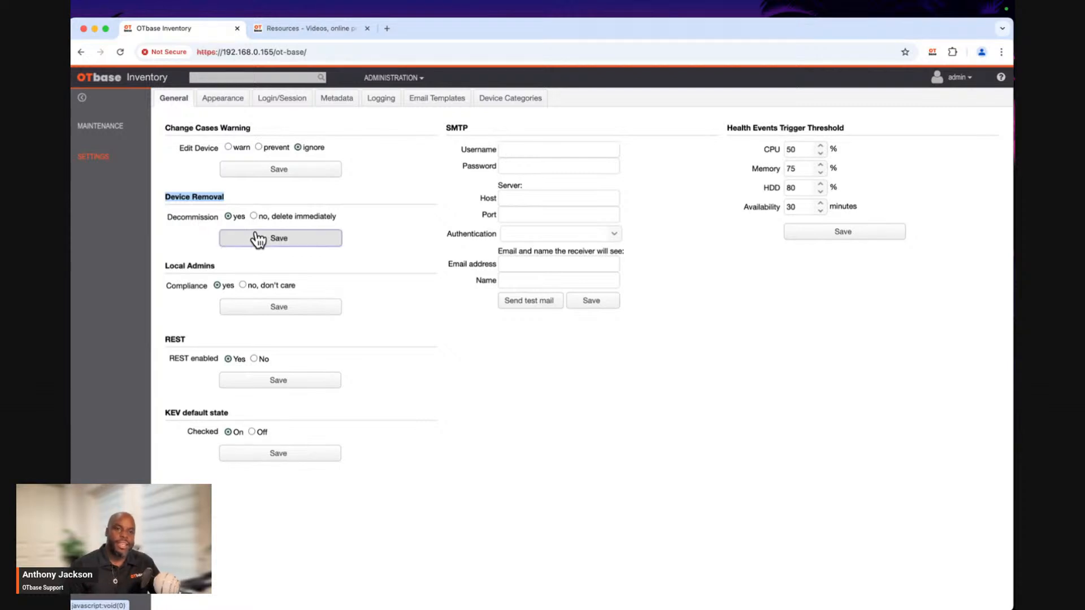
click(545, 372)
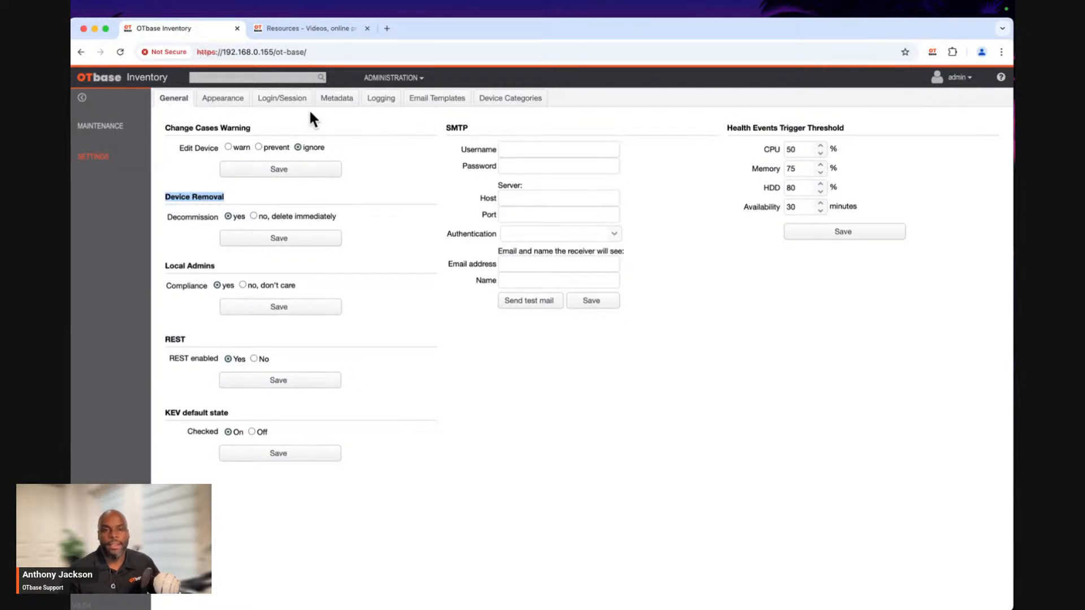
Return to the device inventory, collapse the scope details and reload the application.
click(390, 80)
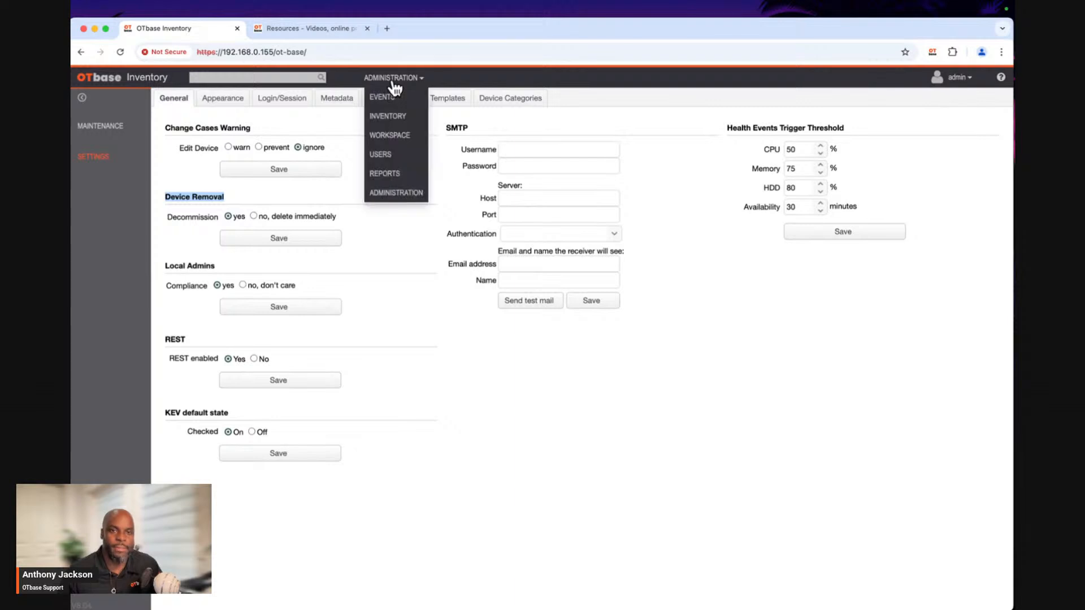
click(389, 118)
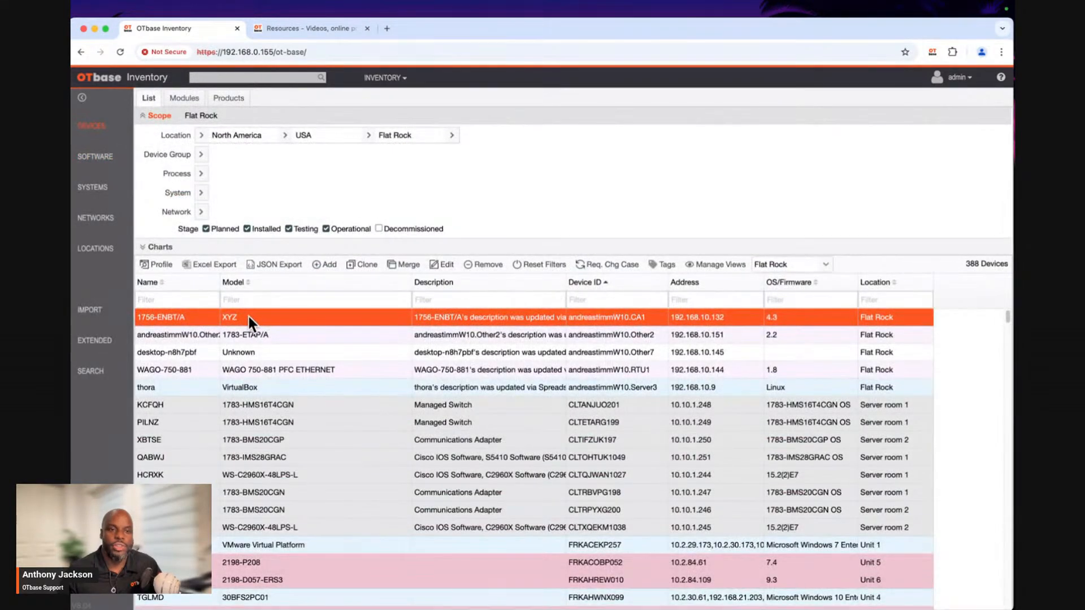
click(308, 117)
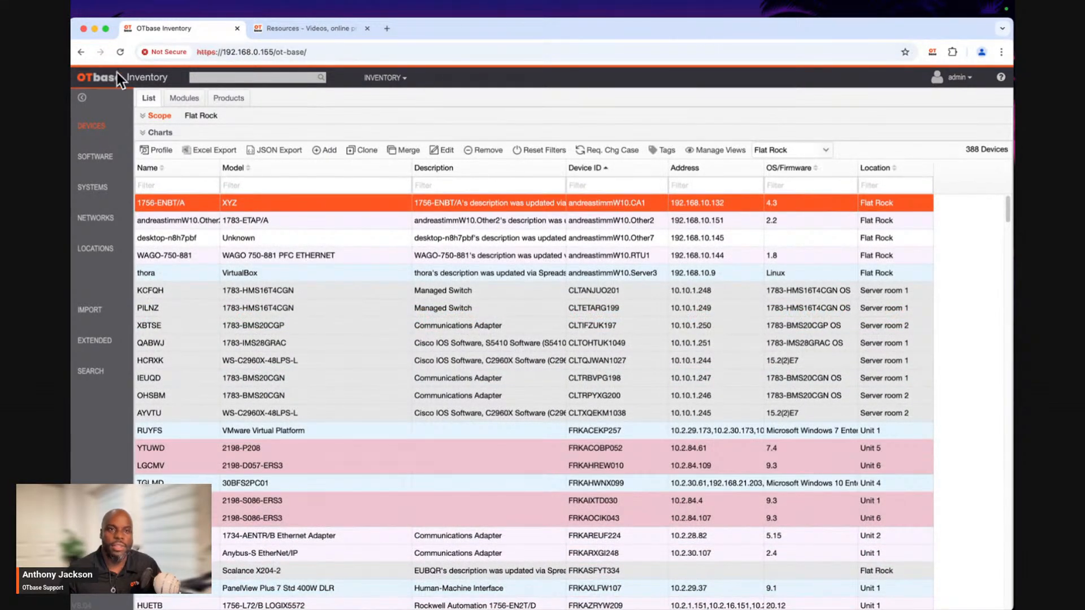
click(119, 52)
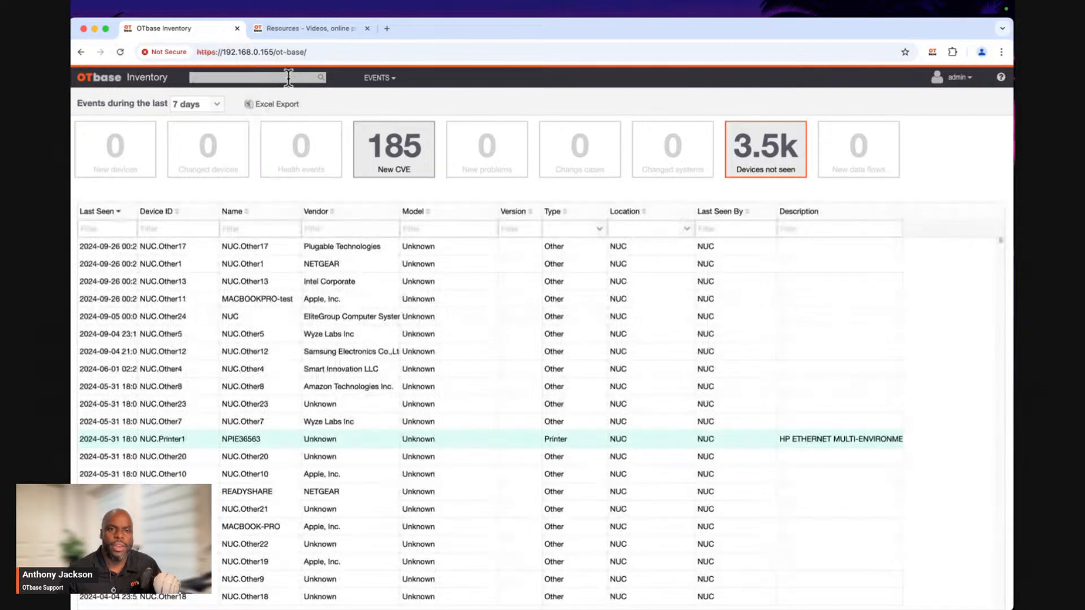
Open the device inventory with the Flat Rock Devices view, collapse the scope details and select device 1756-ENBT/A.
click(368, 79)
click(384, 120)
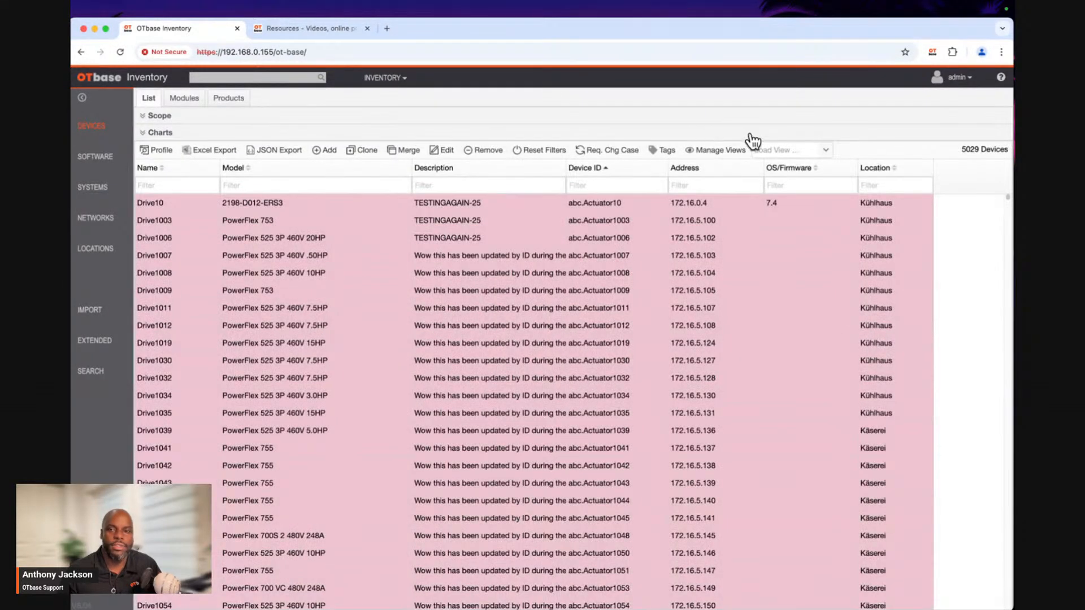
click(776, 151)
click(729, 200)
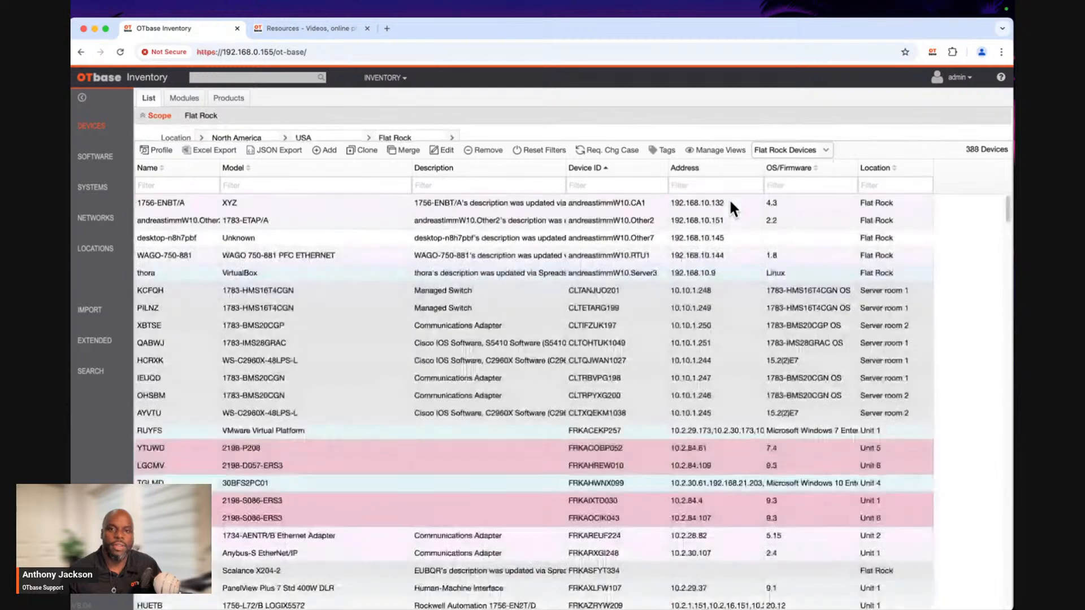
click(200, 116)
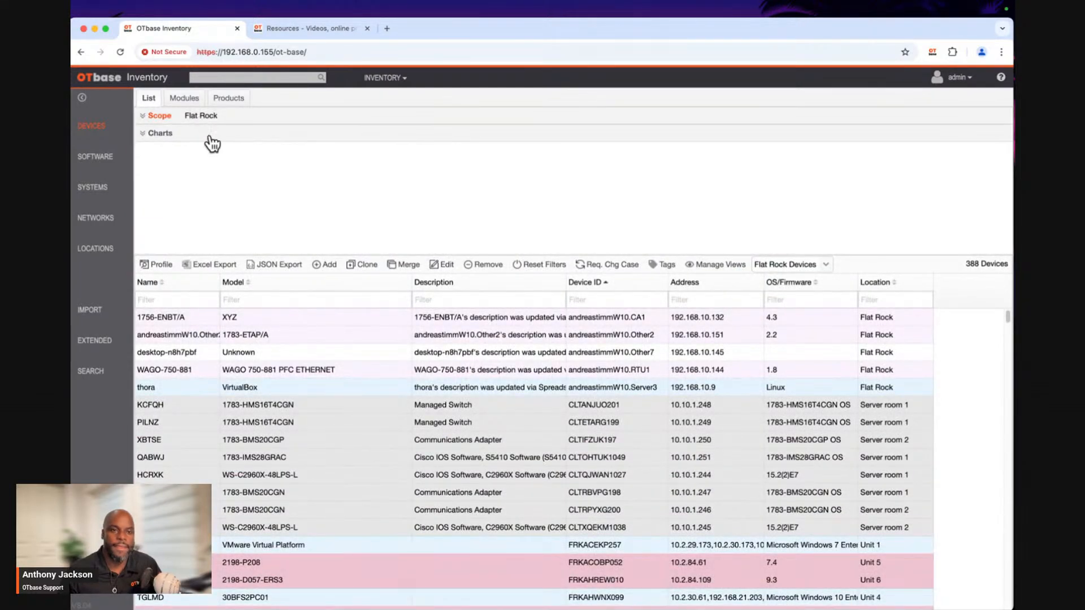
click(270, 198)
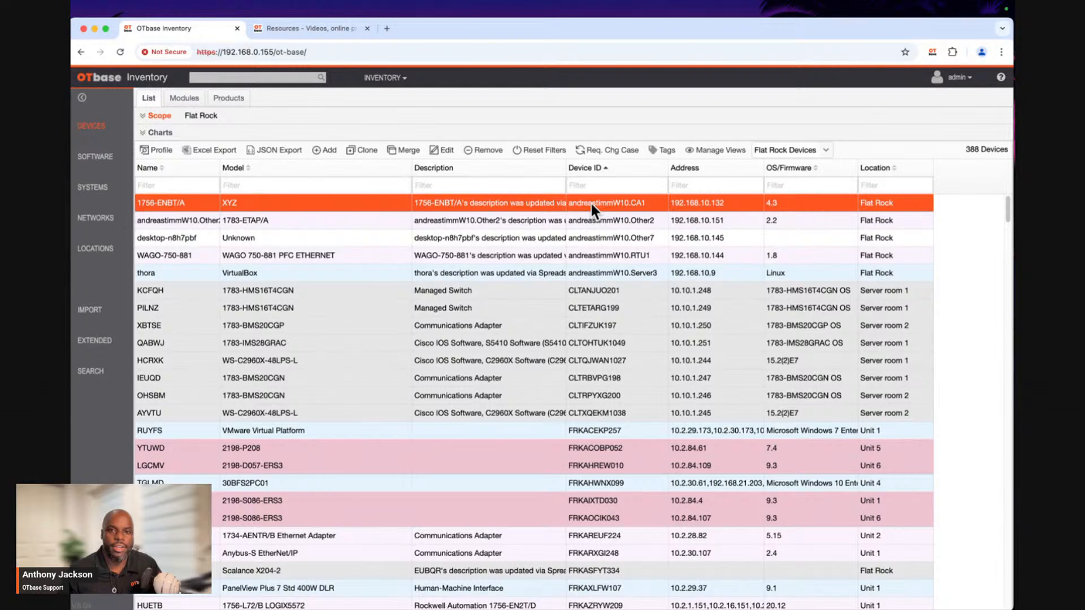
Filter the device list by the full Device ID of 1756-ENBT/A and select the filter text for copying.
click(598, 185)
text(an)
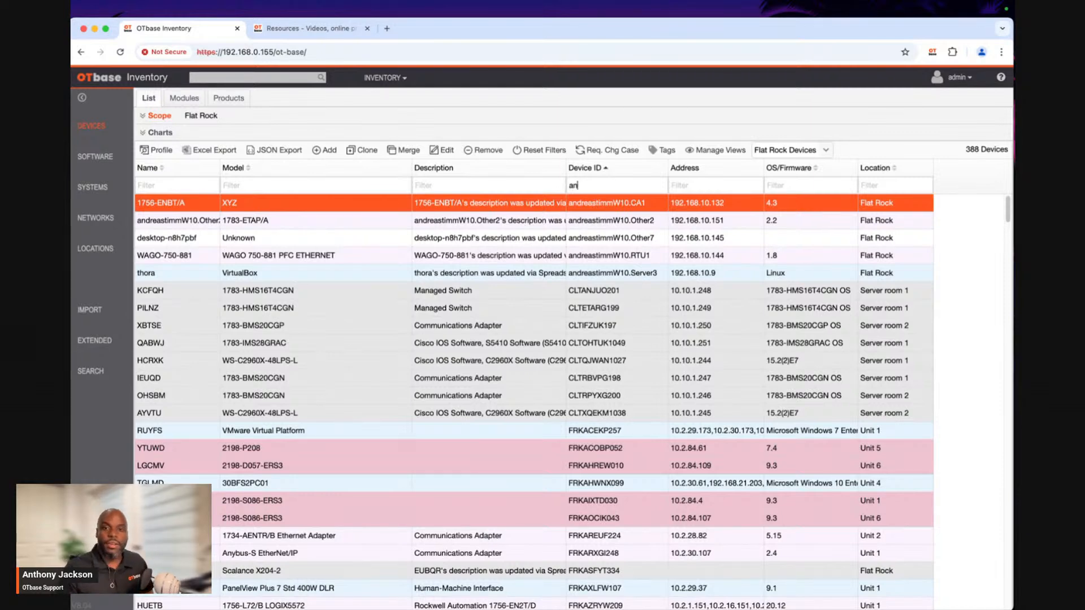
text(dres)
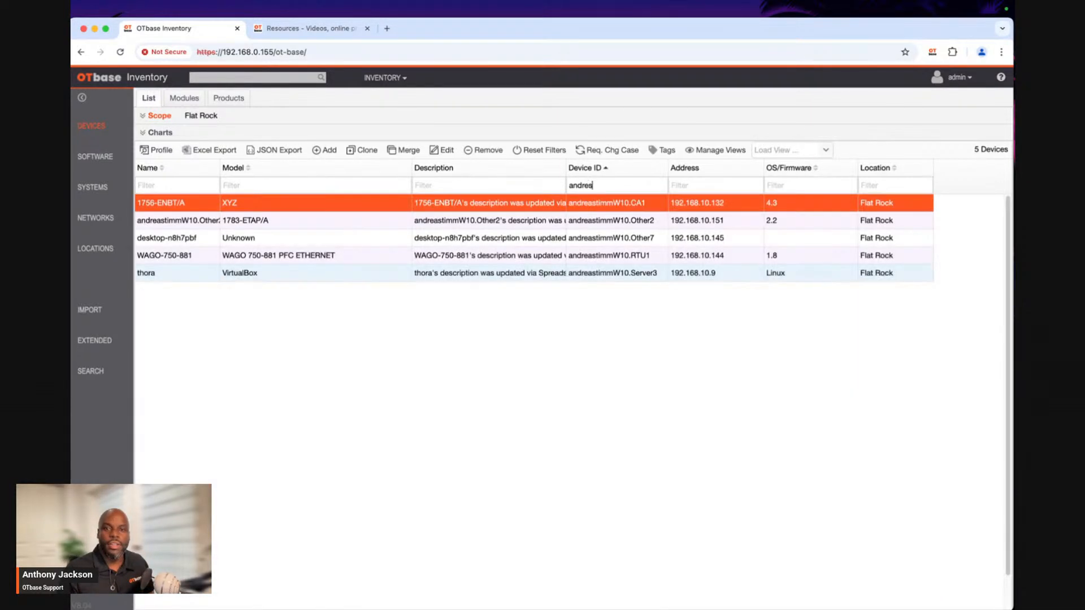
key(BackSpace)
text(asti)
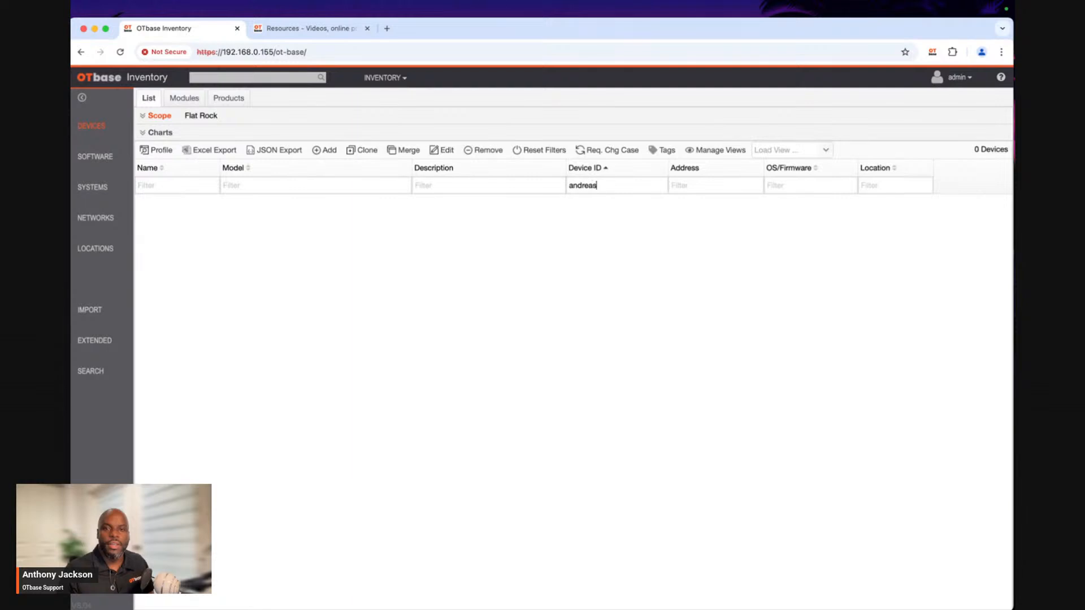
text(m)
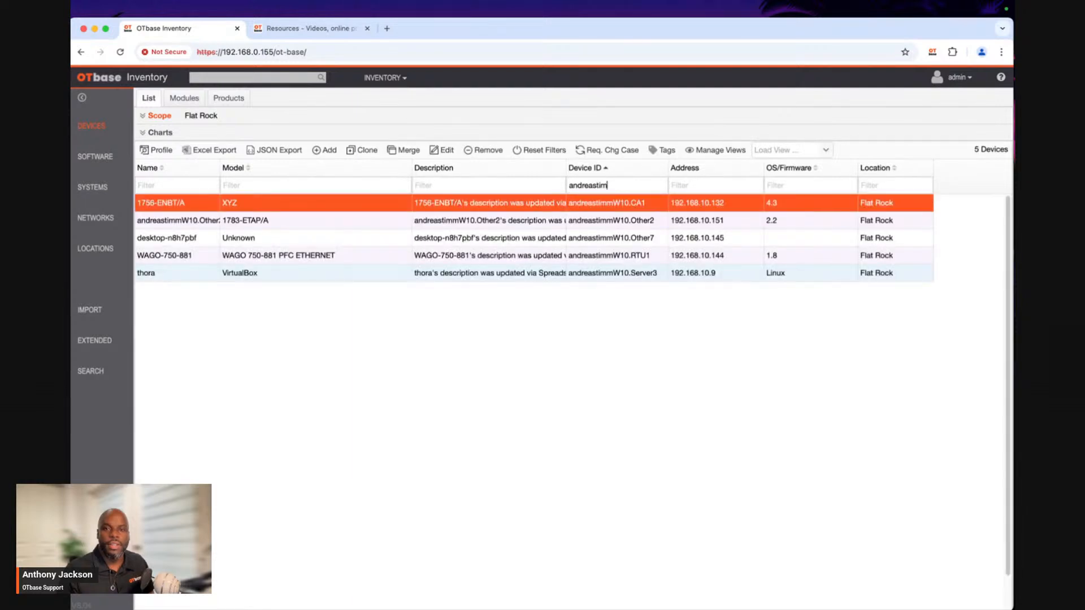
text(mw10.ca1)
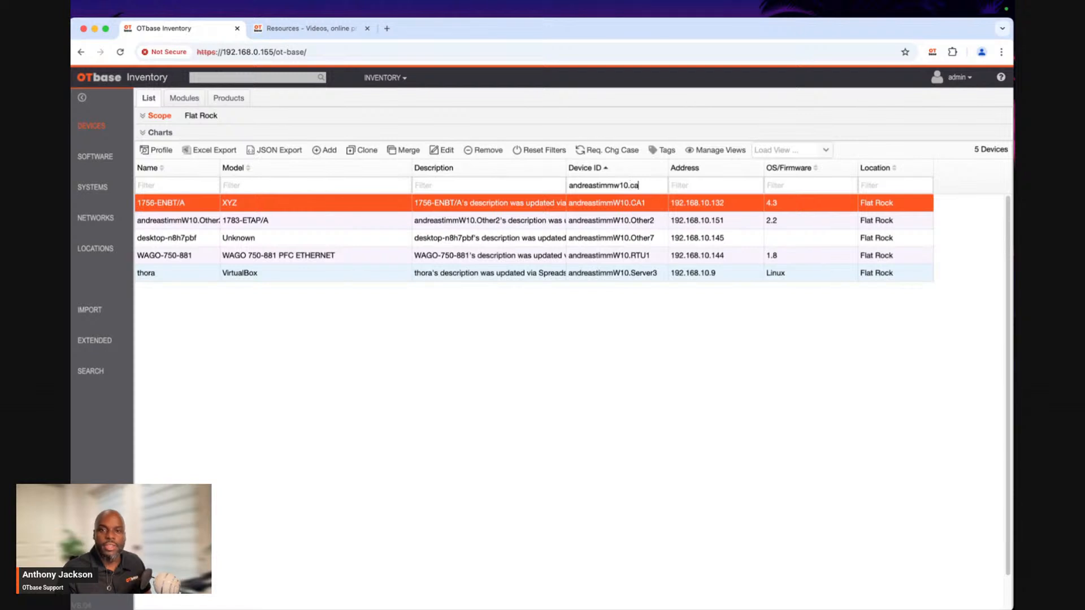
key(super+a)
key(super+c)
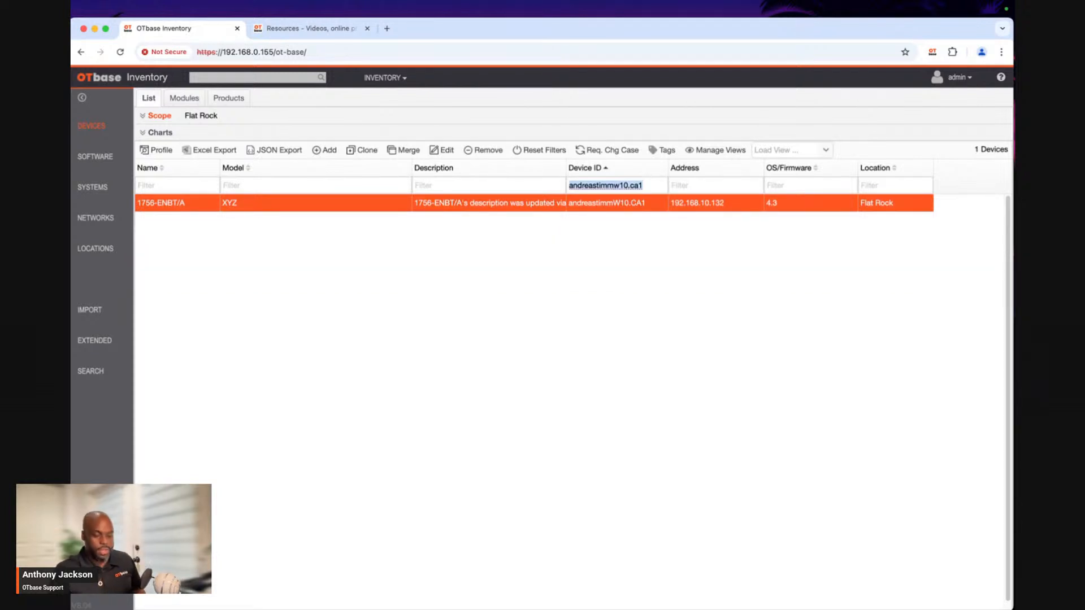
Remove device 1756-ENBT/A from the list and confirm its decommissioning.
click(482, 150)
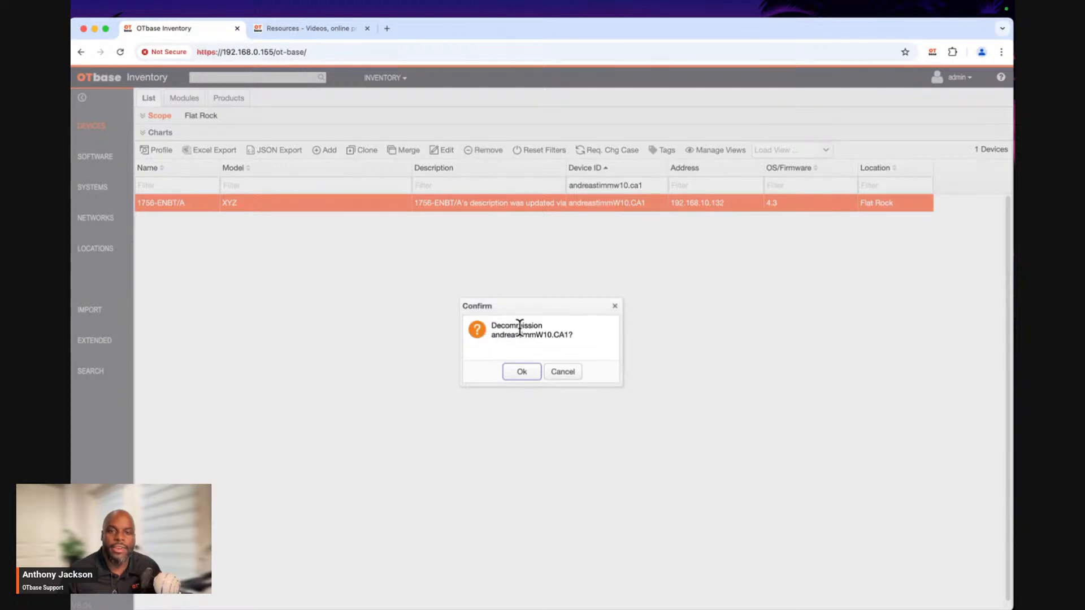
drag(500, 327, 513, 328)
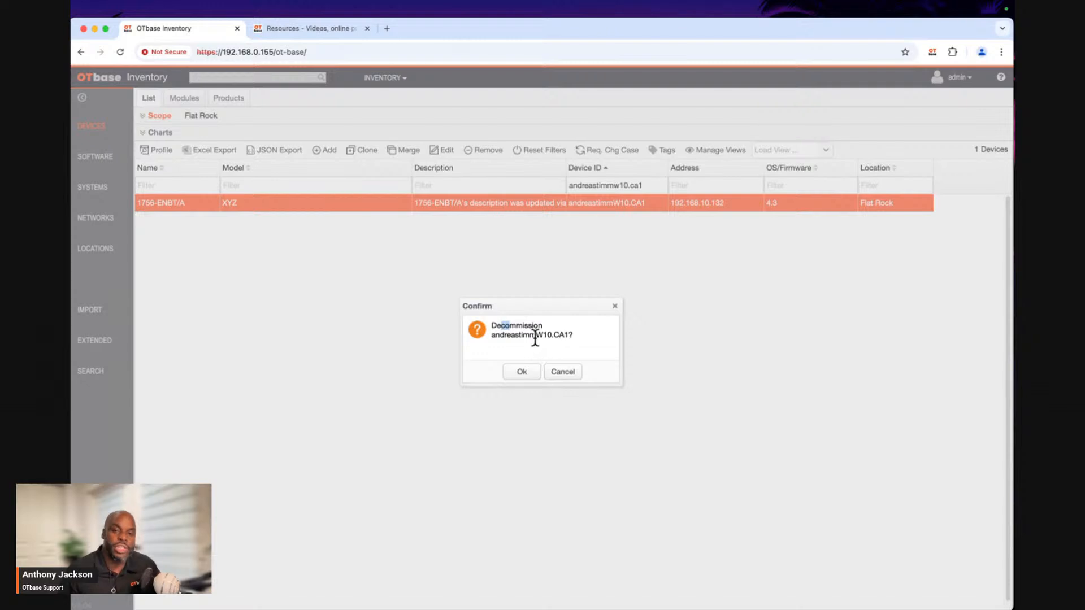
click(523, 371)
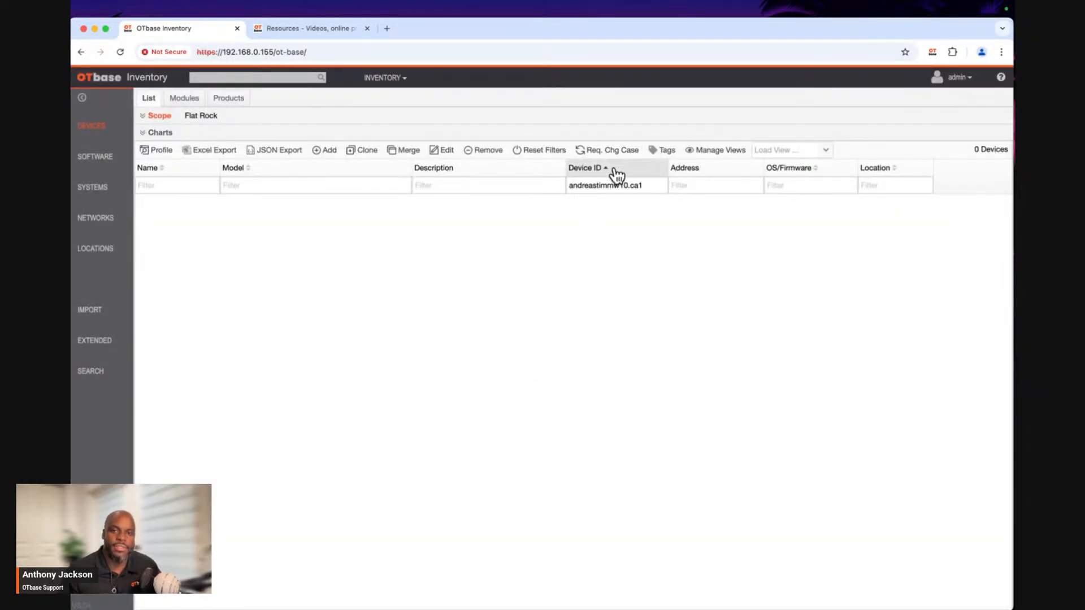
Clear the Device ID filter, check the list again using the copied device ID, and empty the filter.
double_click(608, 186)
key(BackSpace)
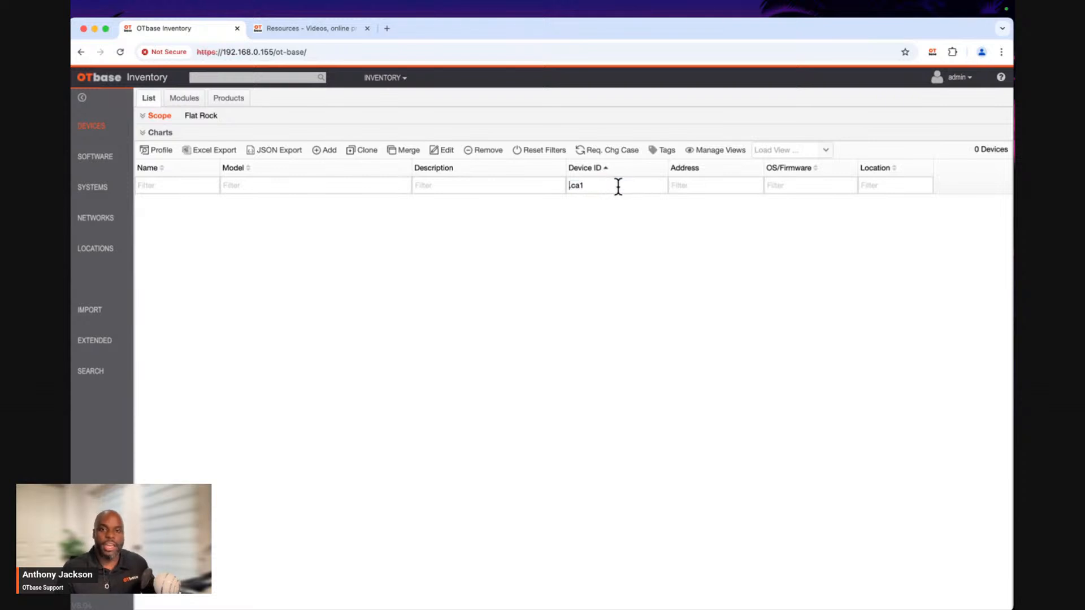
key(super+a)
key(BackSpace)
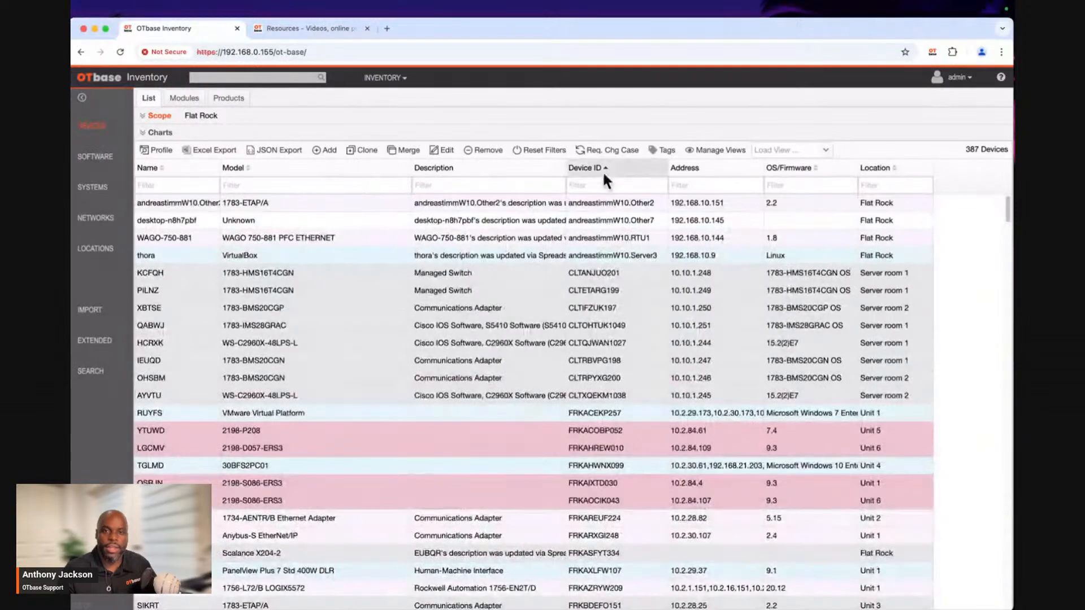
key(super+v)
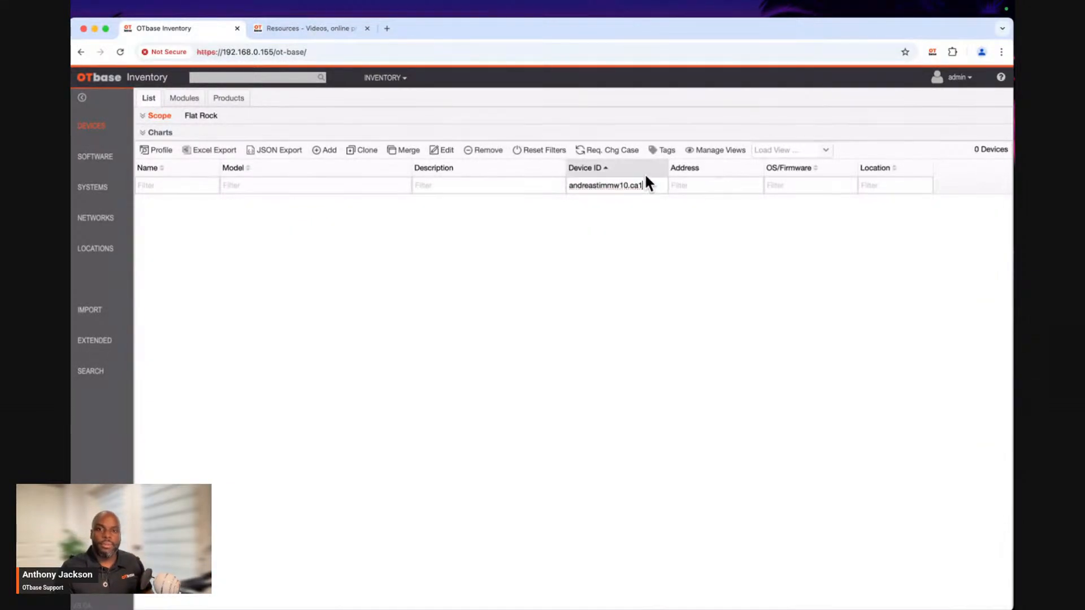
drag(649, 186, 489, 179)
key(BackSpace)
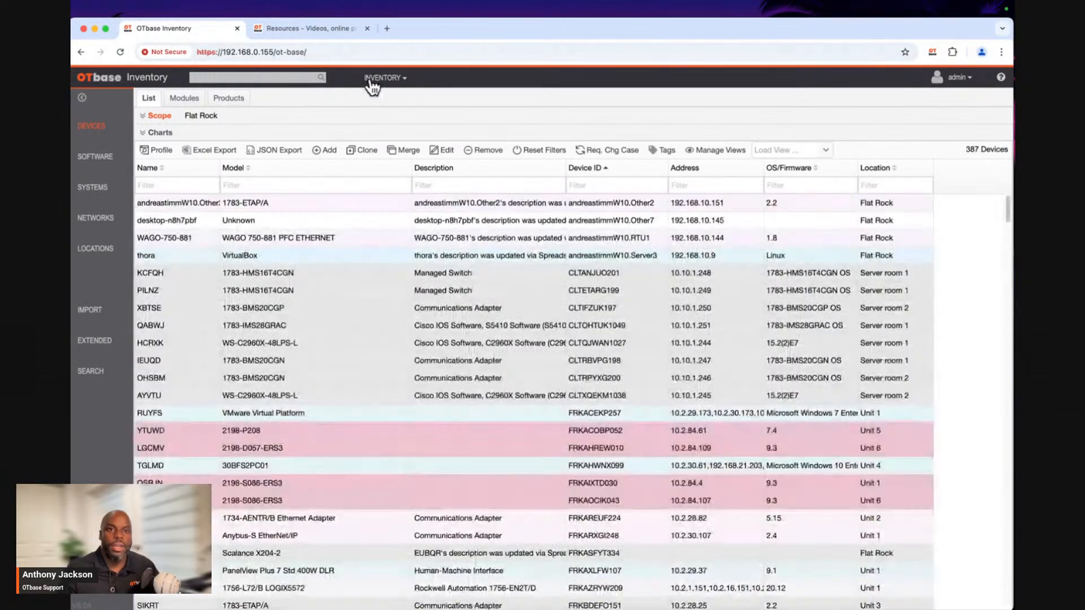
Open the license information in Administration and examine the system utilization line for month 2025-01.
click(382, 82)
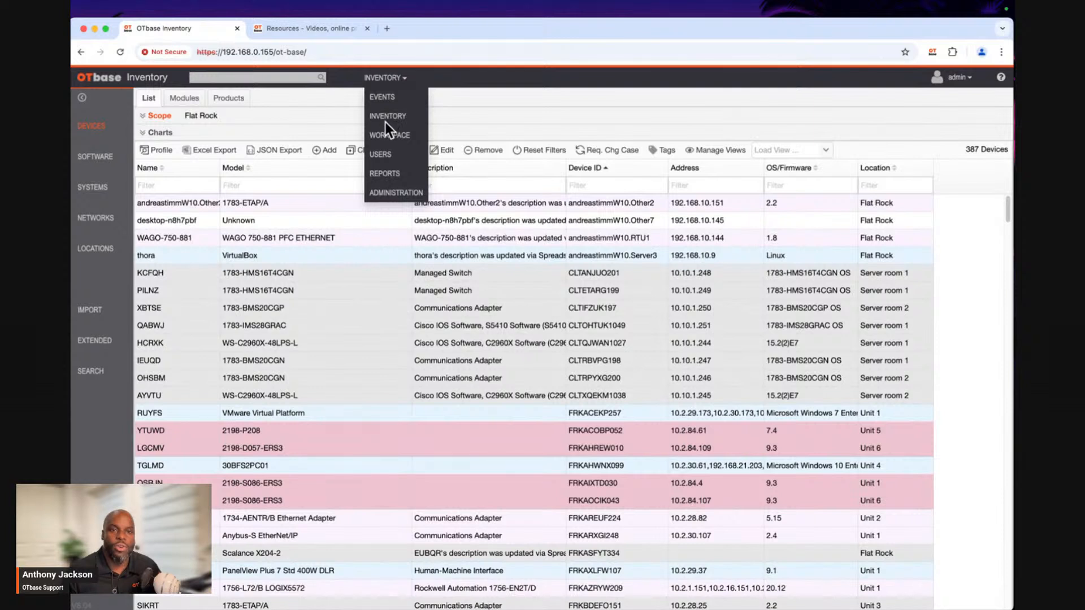
click(395, 192)
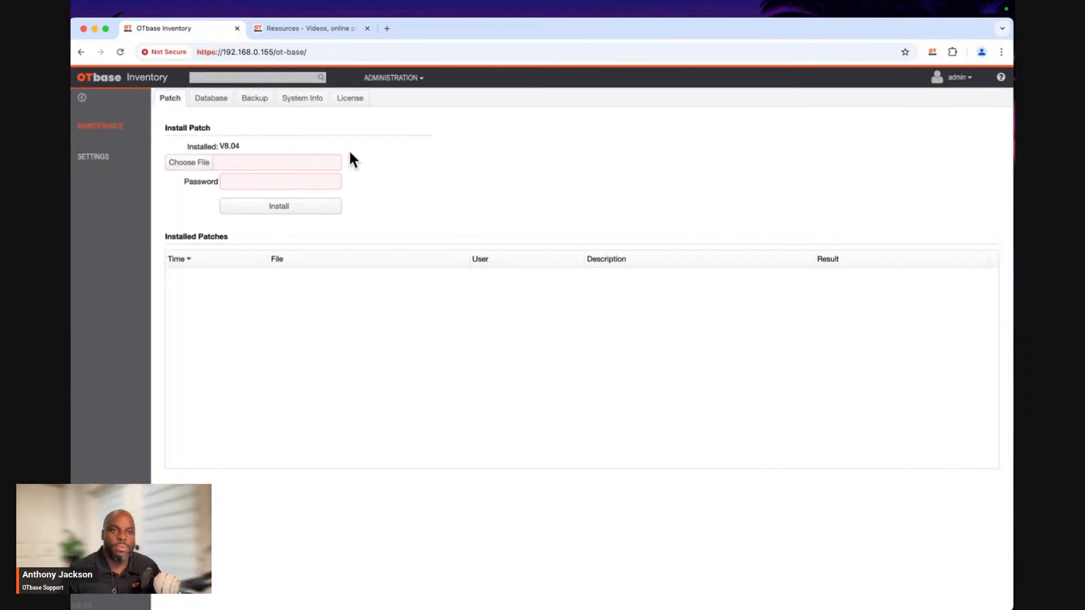
click(338, 108)
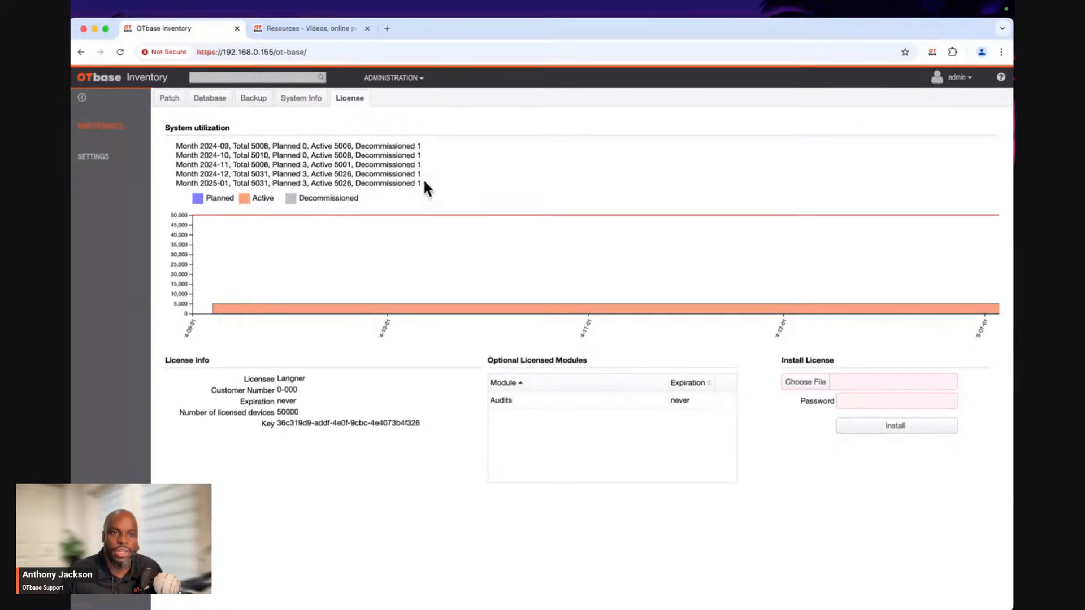
drag(425, 183, 166, 183)
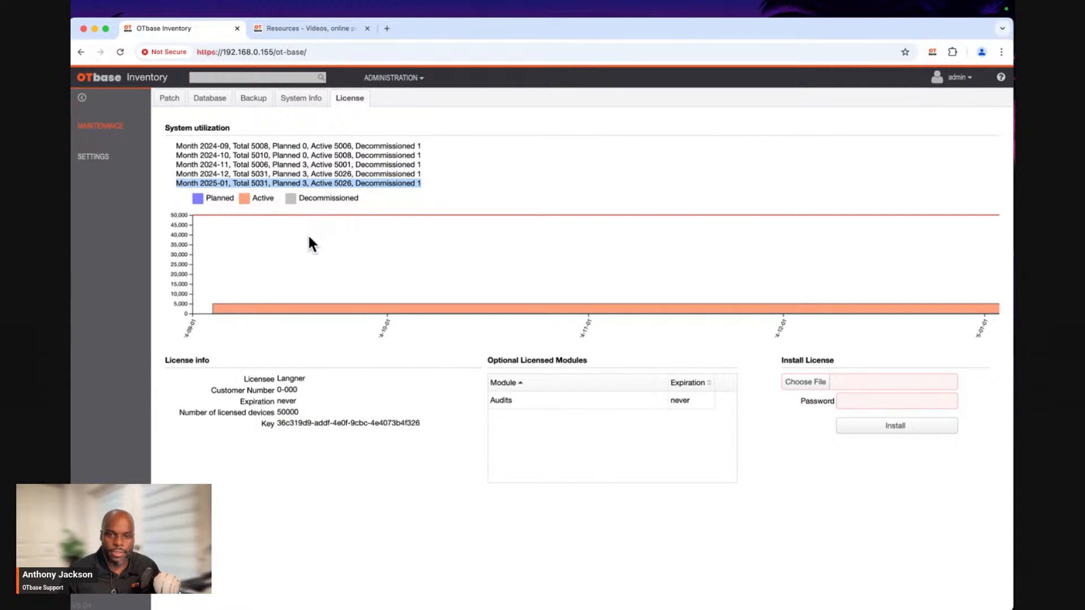
Run a quick search for the copied device ID and close the search results window.
click(218, 76)
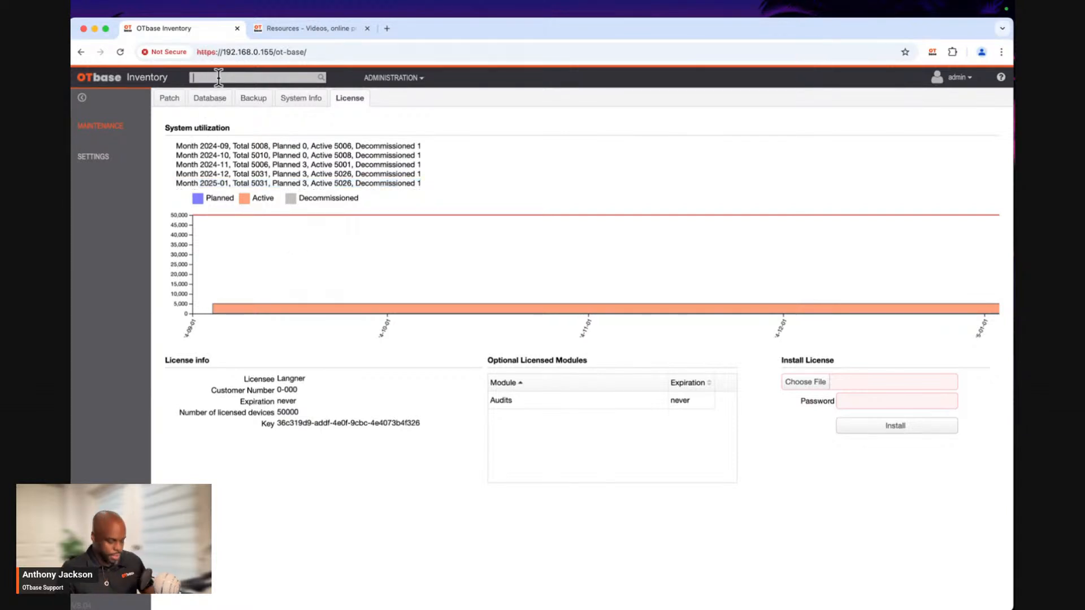
key(super+v)
key(Return)
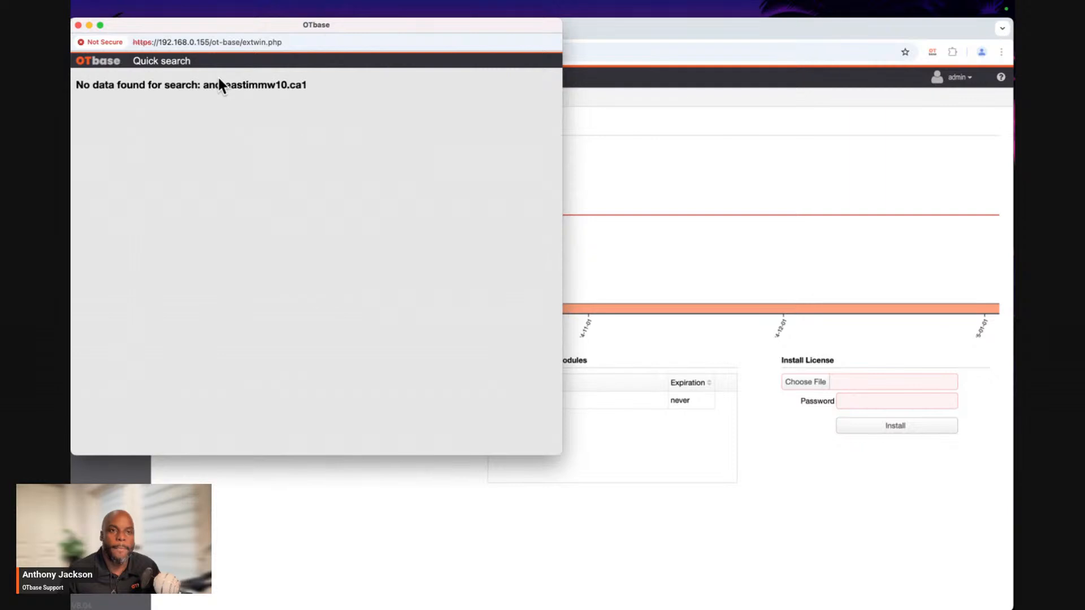
click(78, 25)
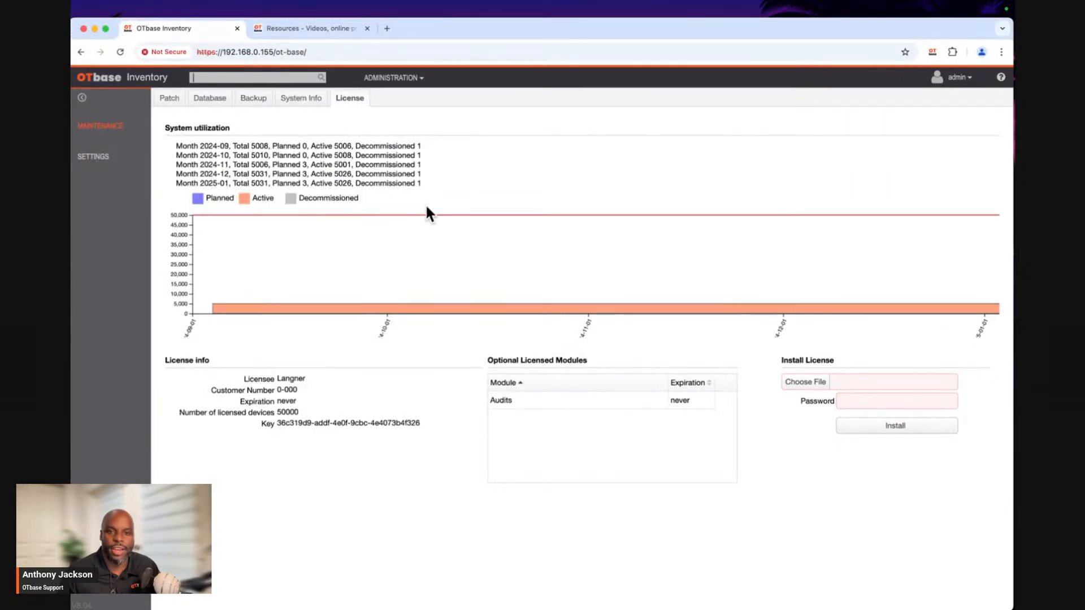
Return to the Inventory device list and look through the row colors of the Flat Rock devices.
click(377, 81)
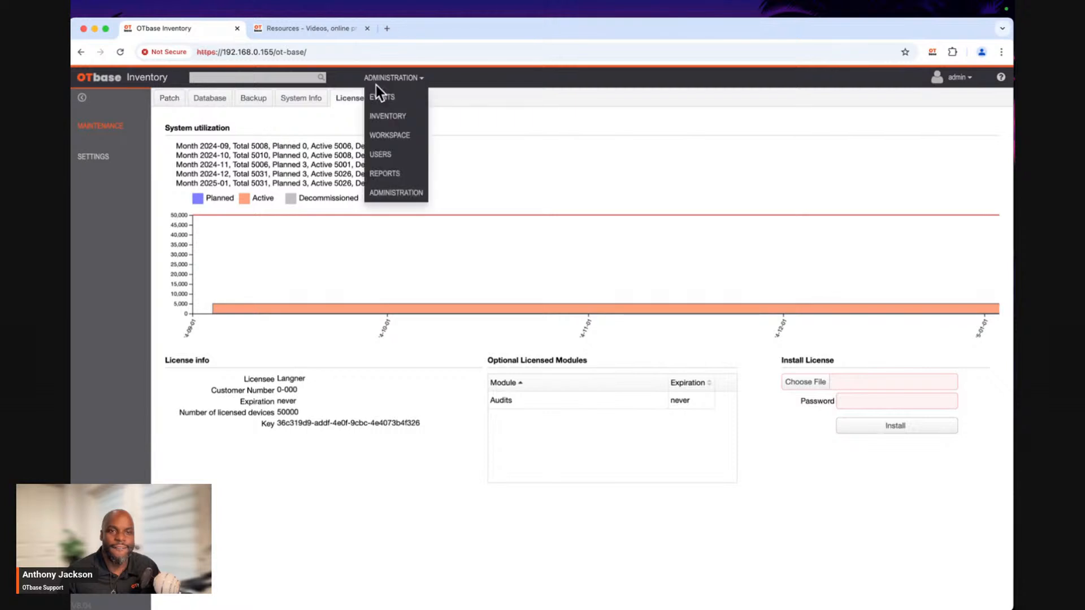
click(380, 118)
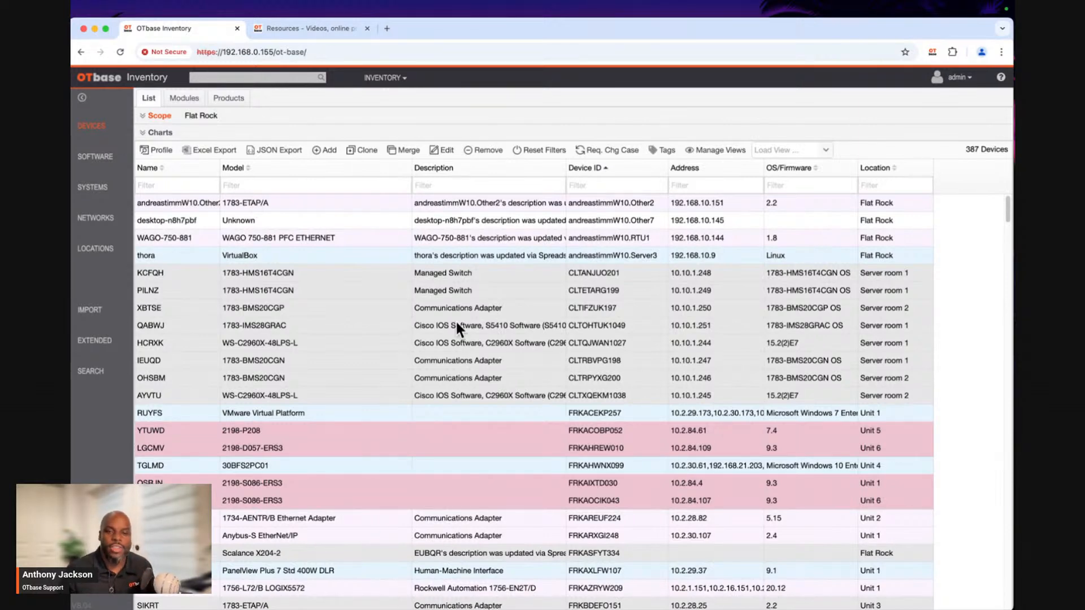
scroll(457, 328, down, 5)
scroll(457, 326, down, 10)
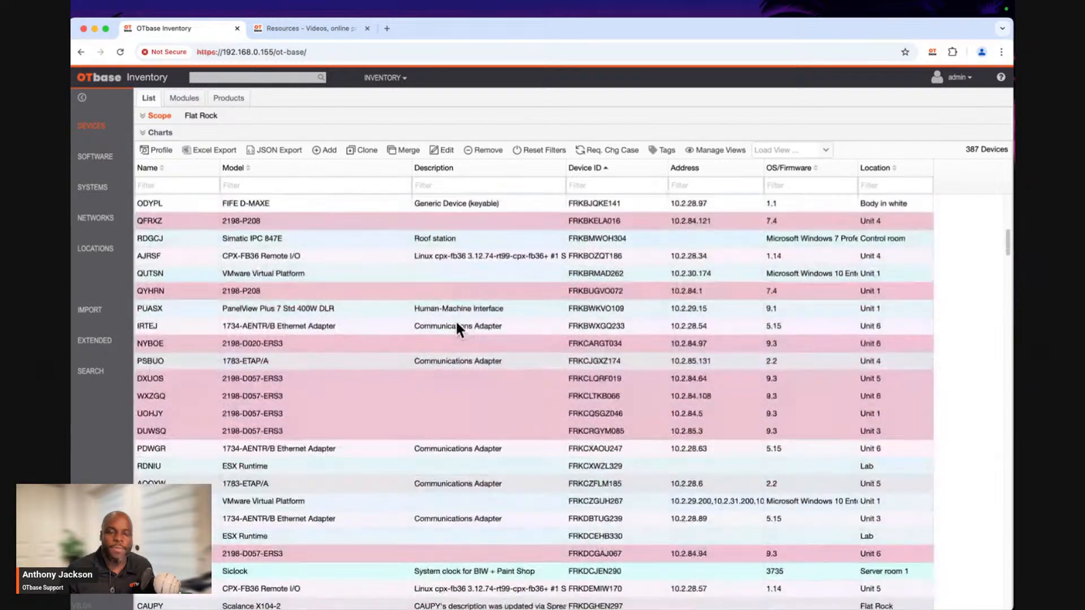
scroll(457, 329, down, 10)
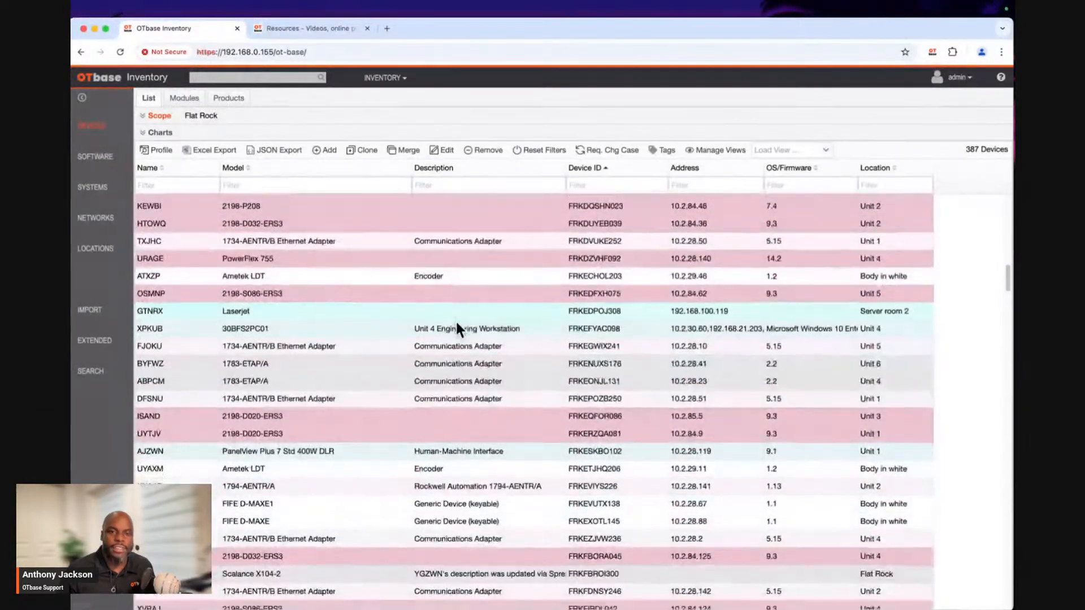
scroll(456, 319, up, 3)
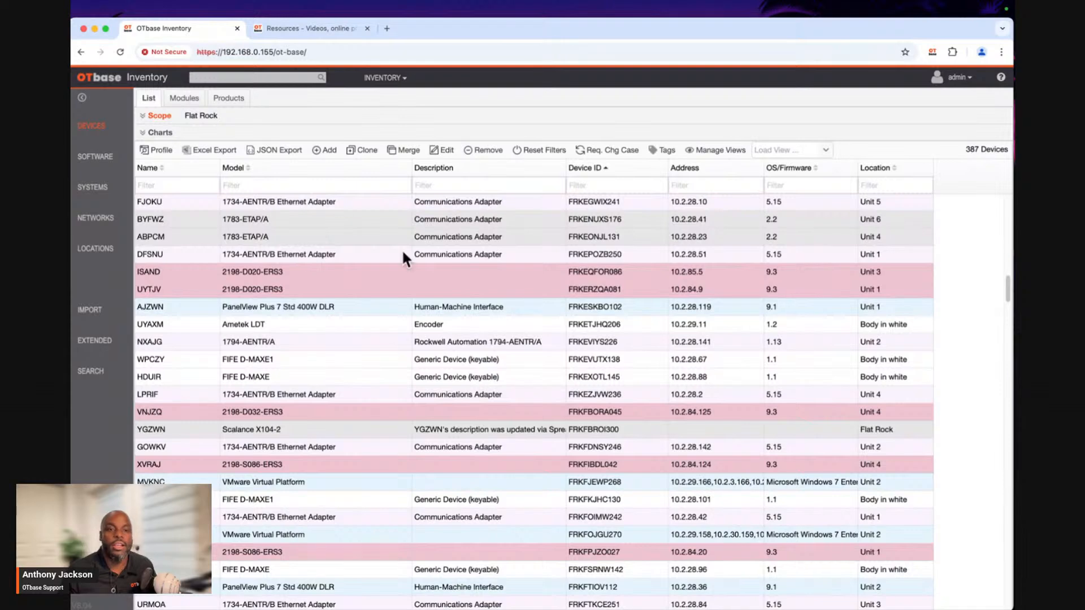
scroll(435, 330, up, 10)
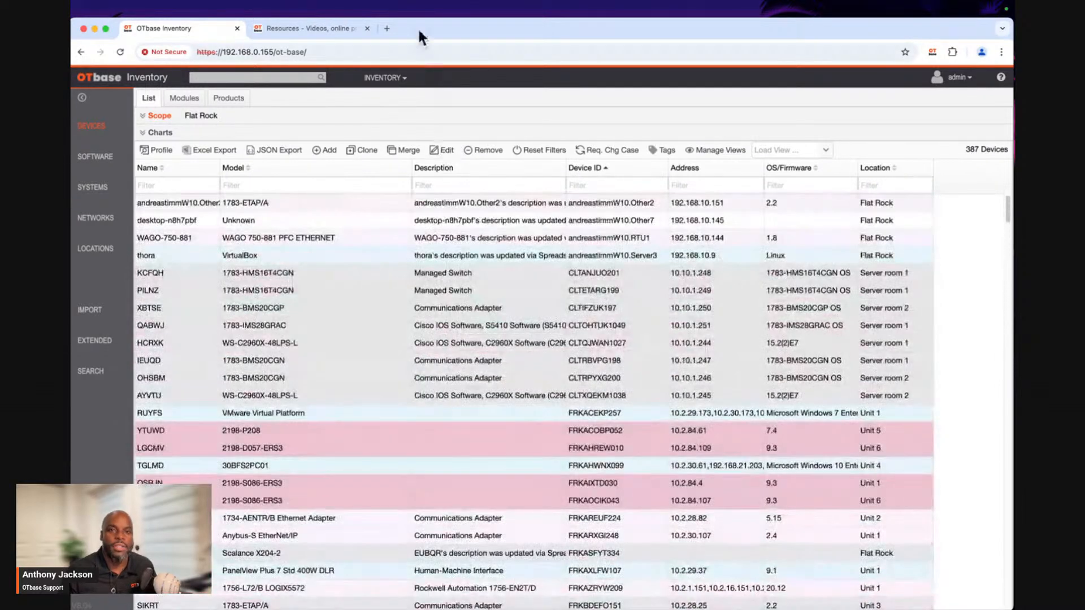
Open the device category settings in Administration, expand the Actuator category and view the color setting of Automation Device.
click(380, 77)
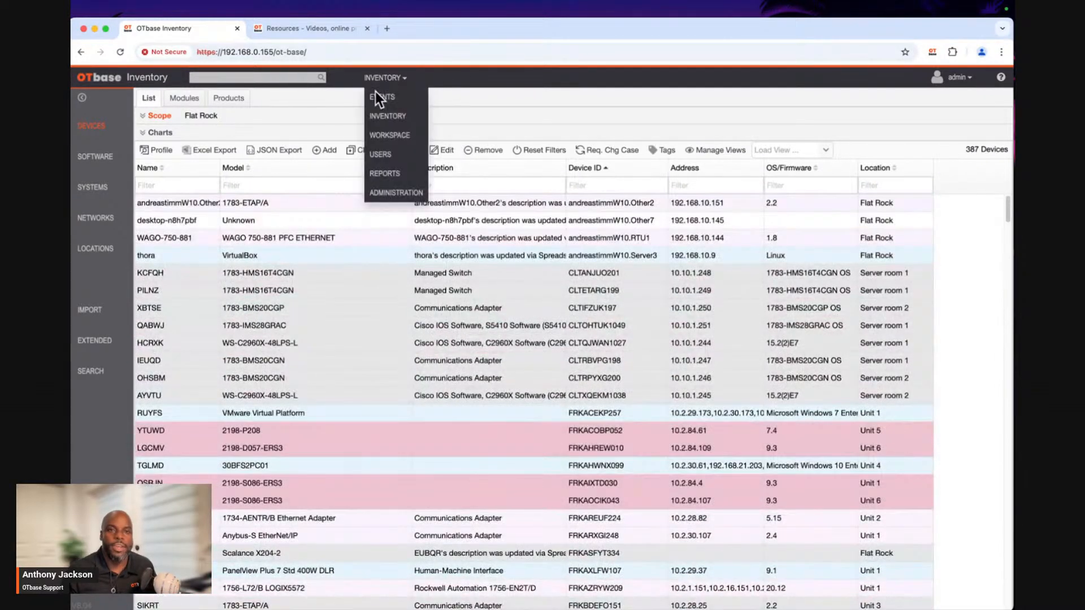
click(383, 193)
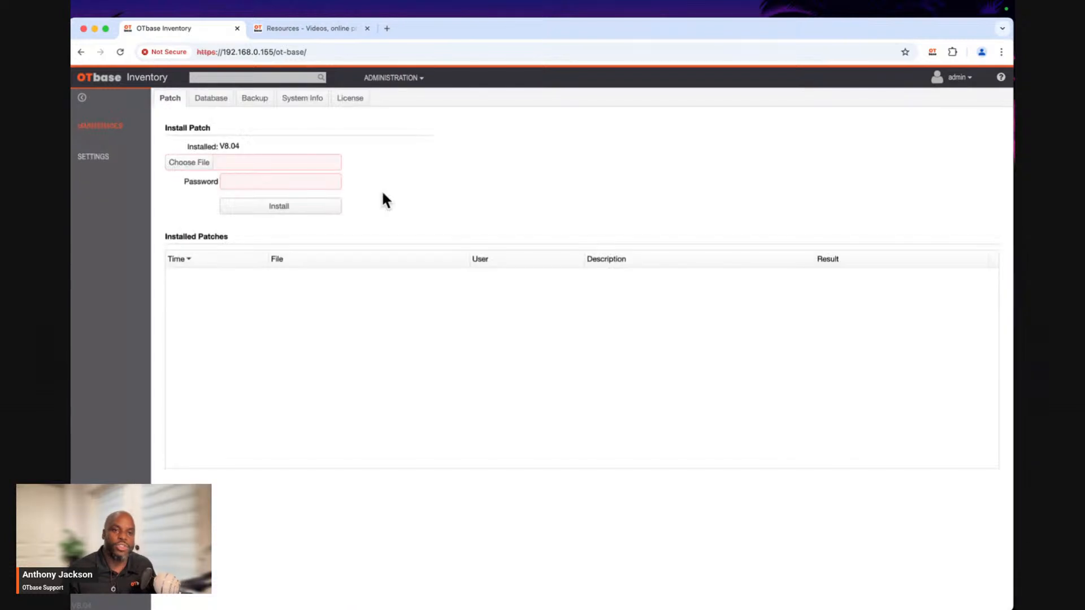
click(99, 158)
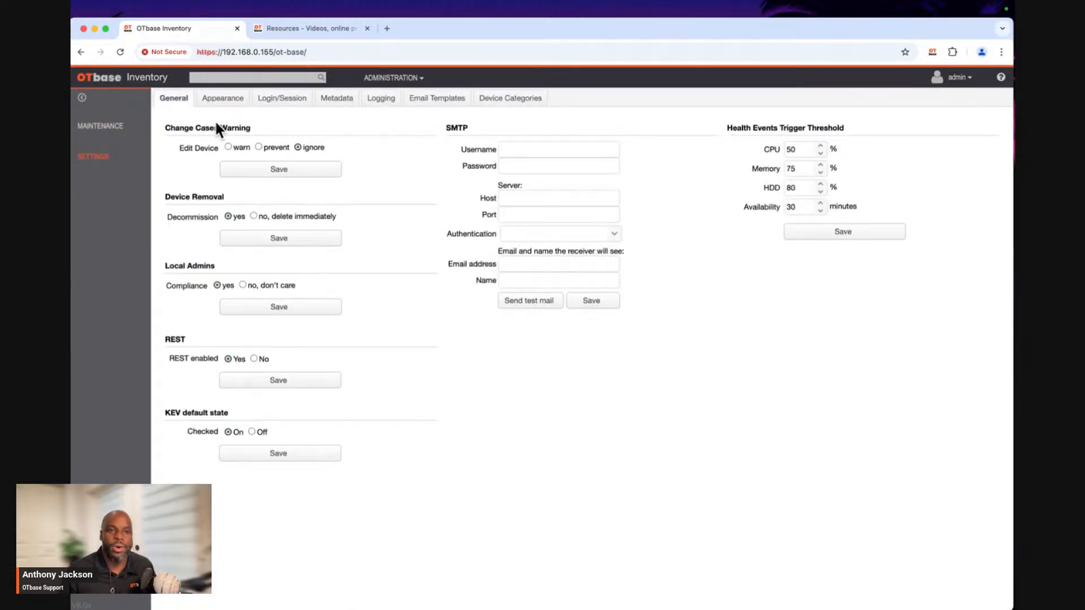
click(486, 100)
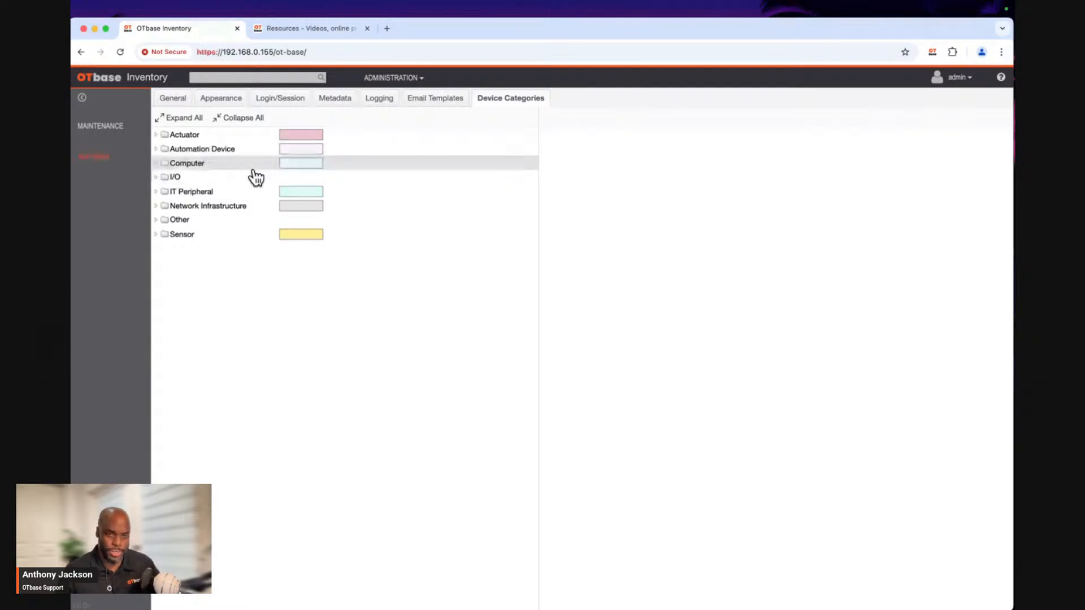
click(158, 137)
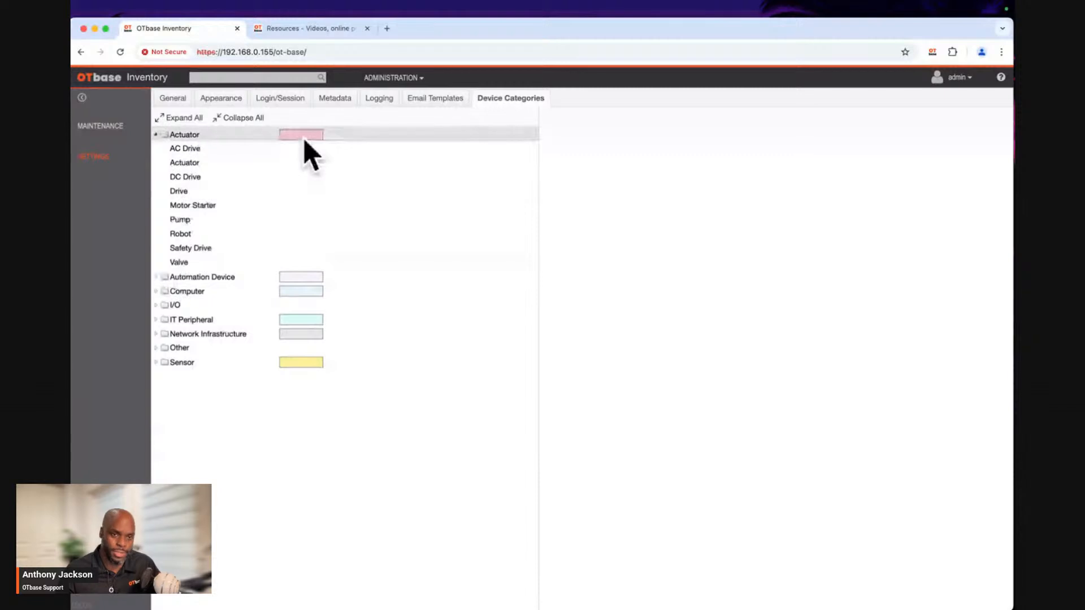
click(187, 278)
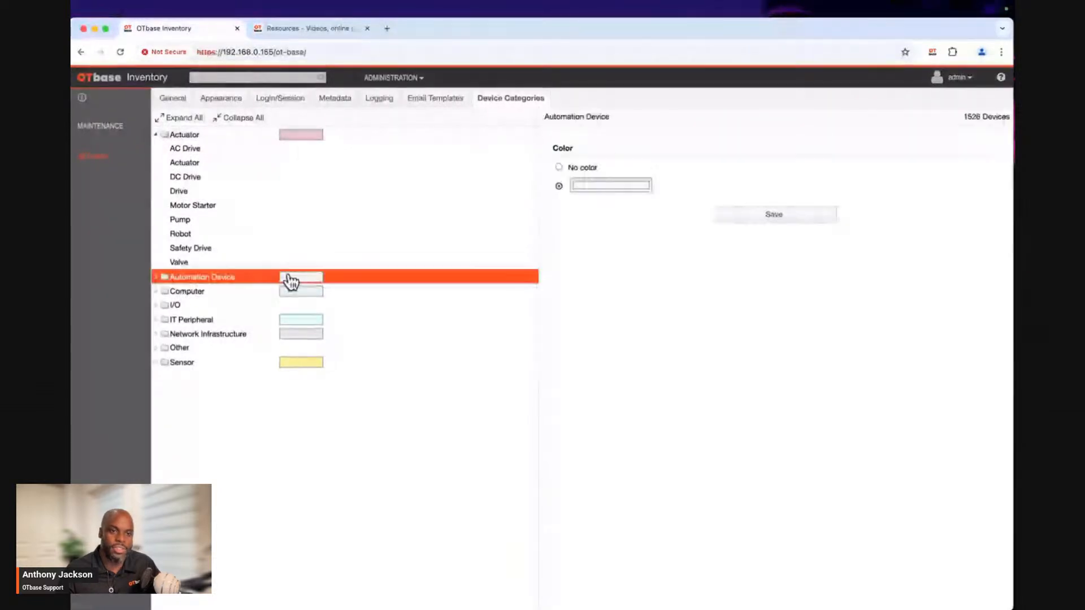
Set the Actuator category's color to a bright red, RGB 249, 11, 79, and save the setting.
click(302, 136)
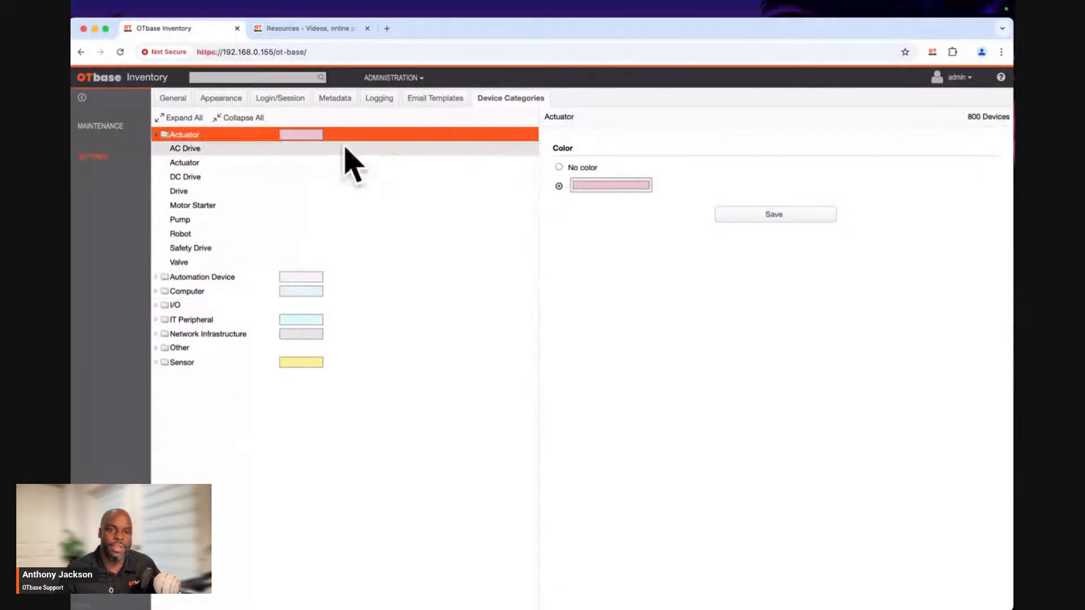
click(584, 193)
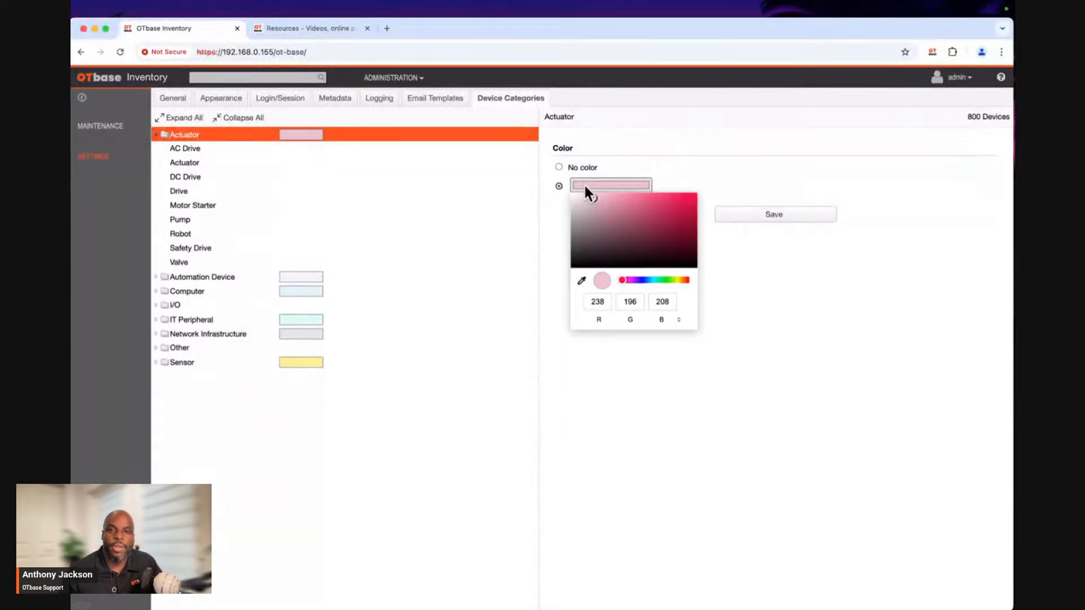
mouse_move(630, 213)
mouse_down()
mouse_move(681, 209)
mouse_move(691, 195)
mouse_up()
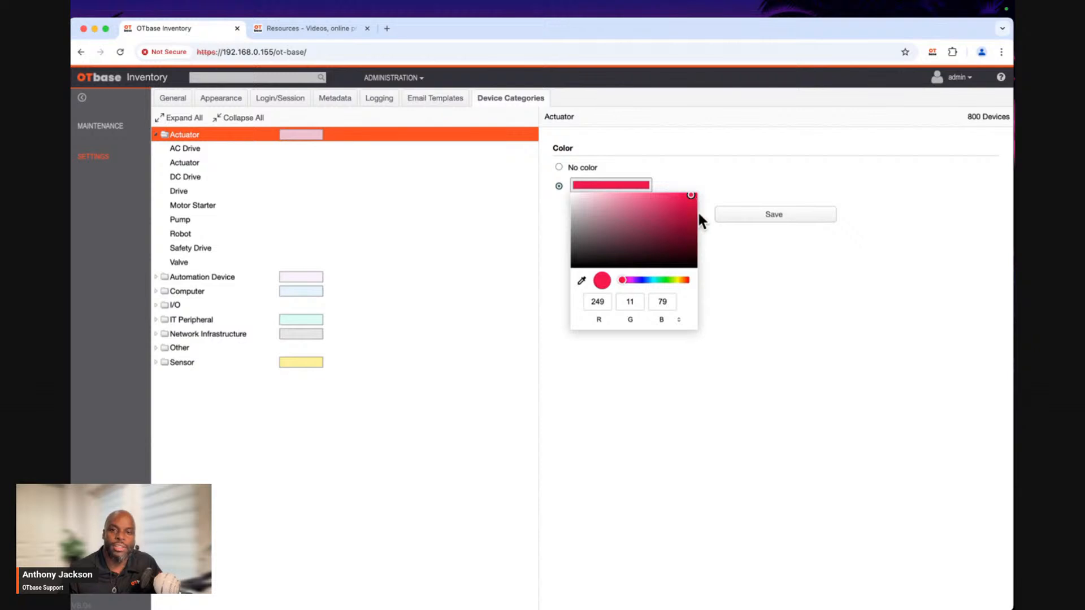
click(721, 249)
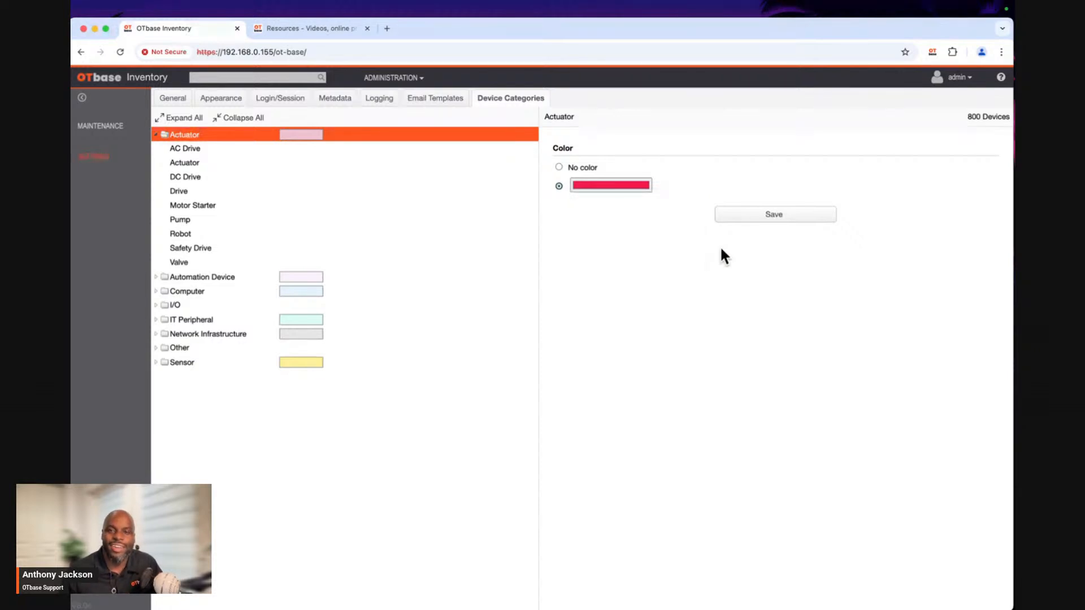
click(769, 215)
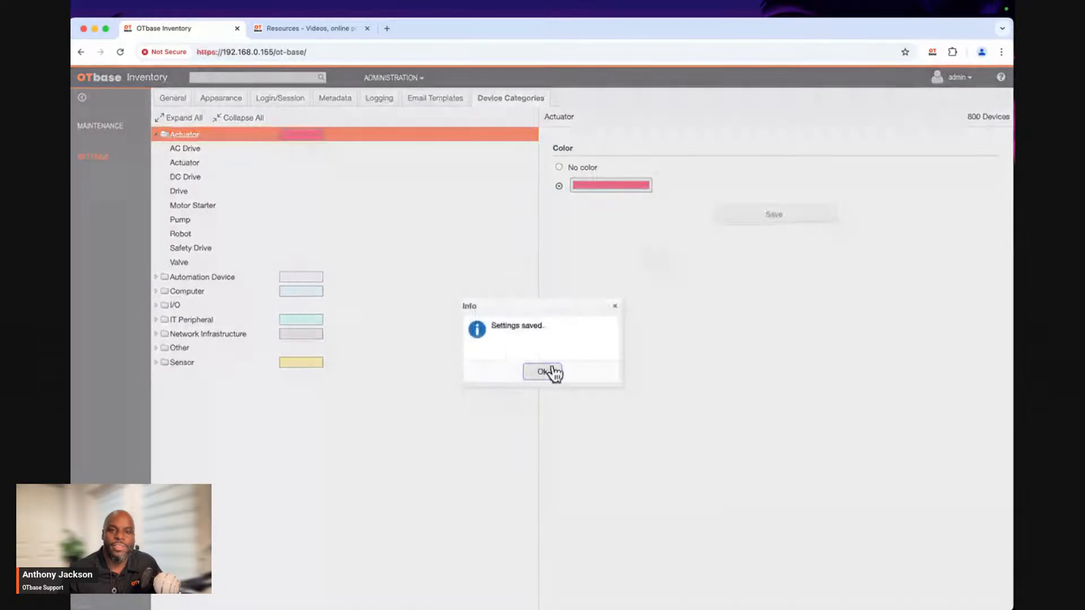
click(551, 373)
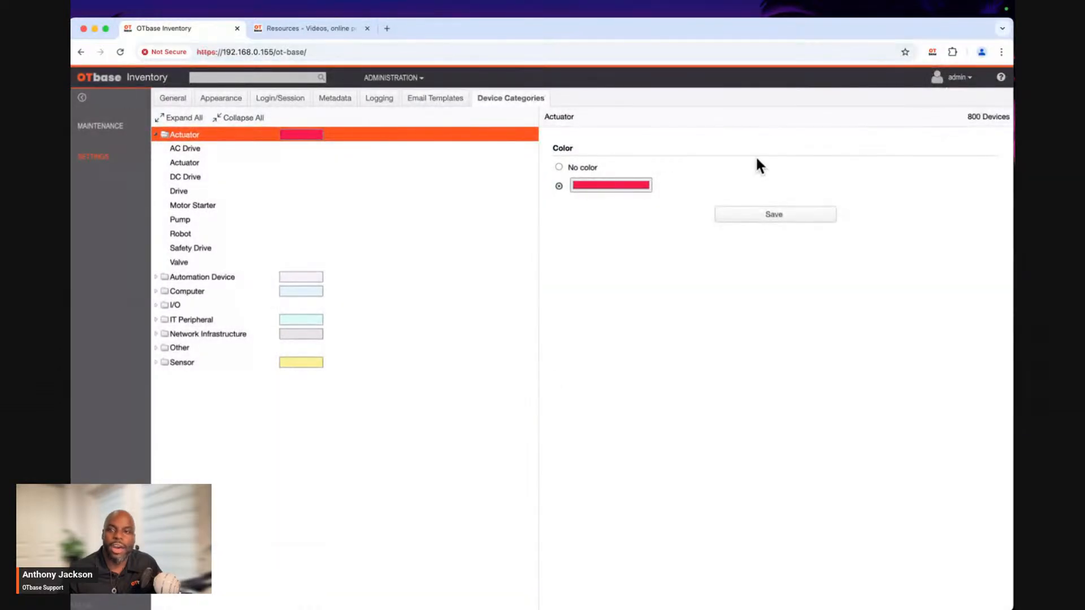
Reload the page, reopen the Inventory device list, load the Flat Rock view and check the row colors.
click(121, 52)
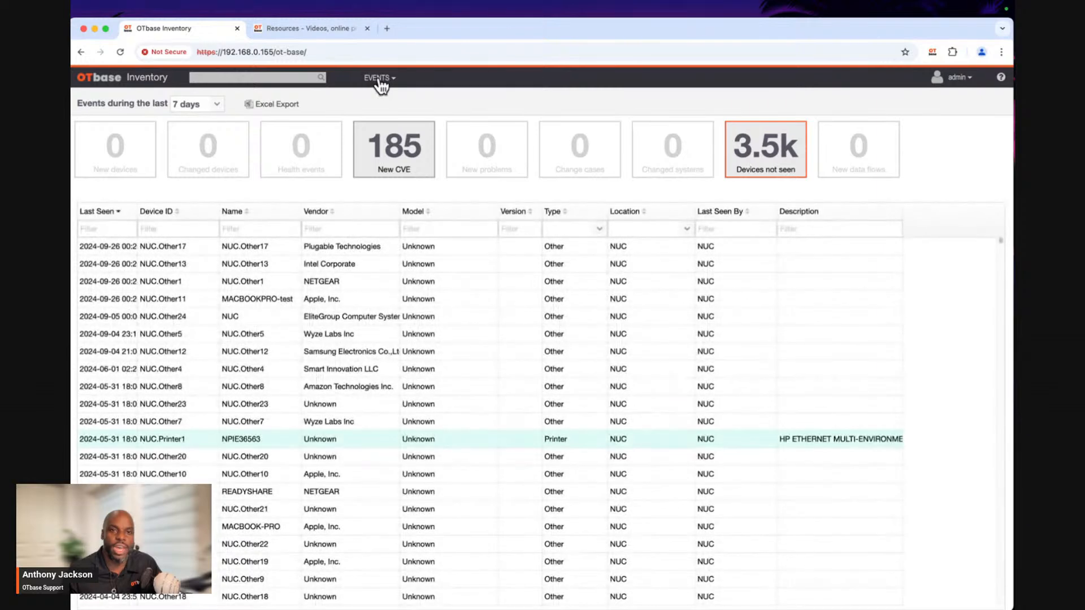
click(380, 80)
click(382, 119)
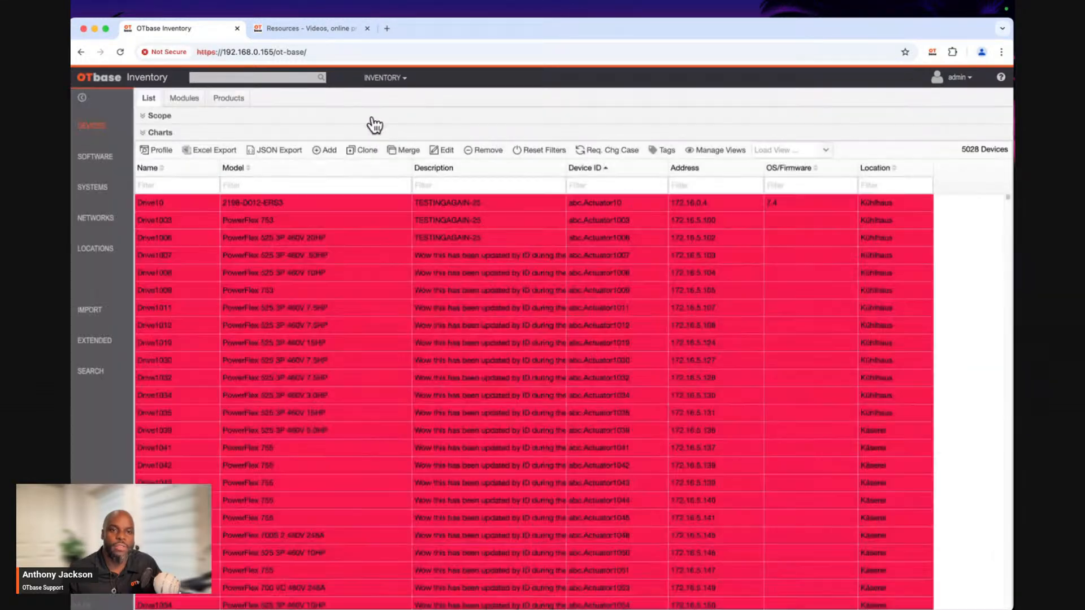
click(823, 151)
click(770, 181)
scroll(510, 320, down, 5)
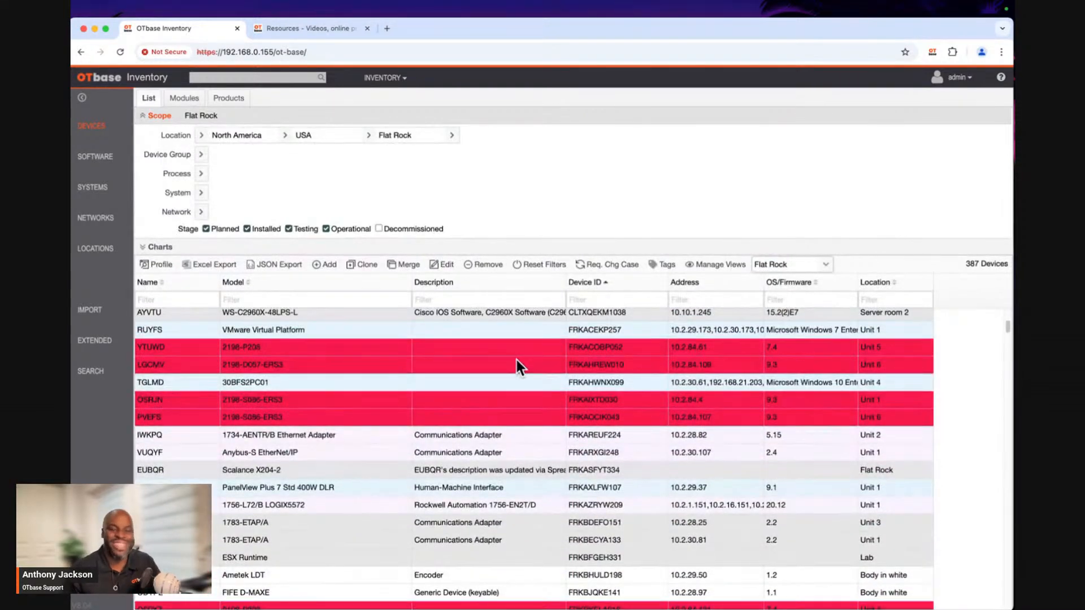
scroll(517, 361, down, 1)
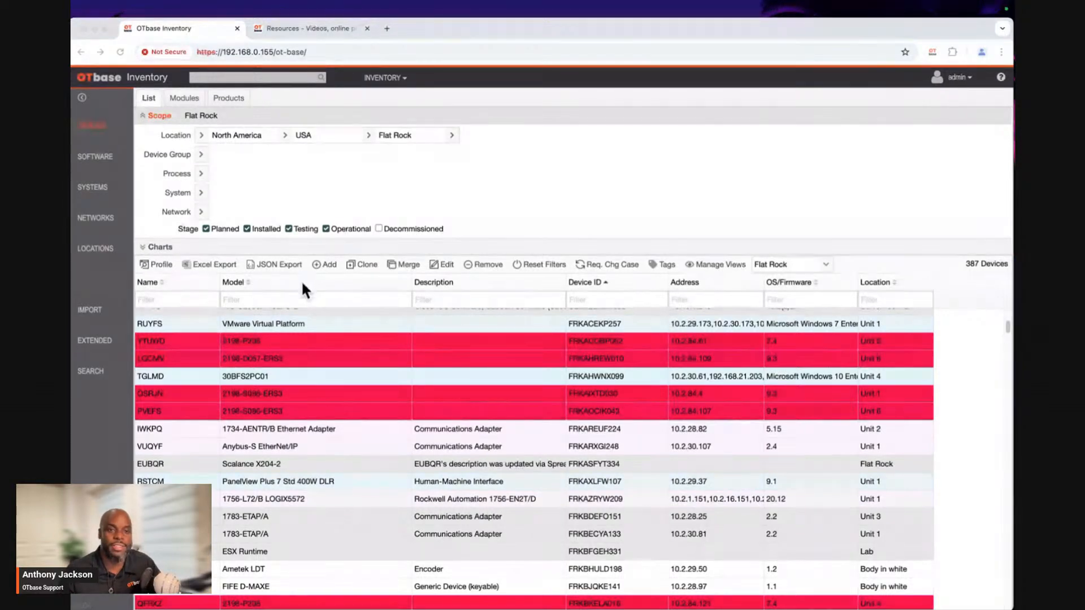
Open the profile of actuator YTUWD, move its window clear of the list and review the general details.
double_click(306, 341)
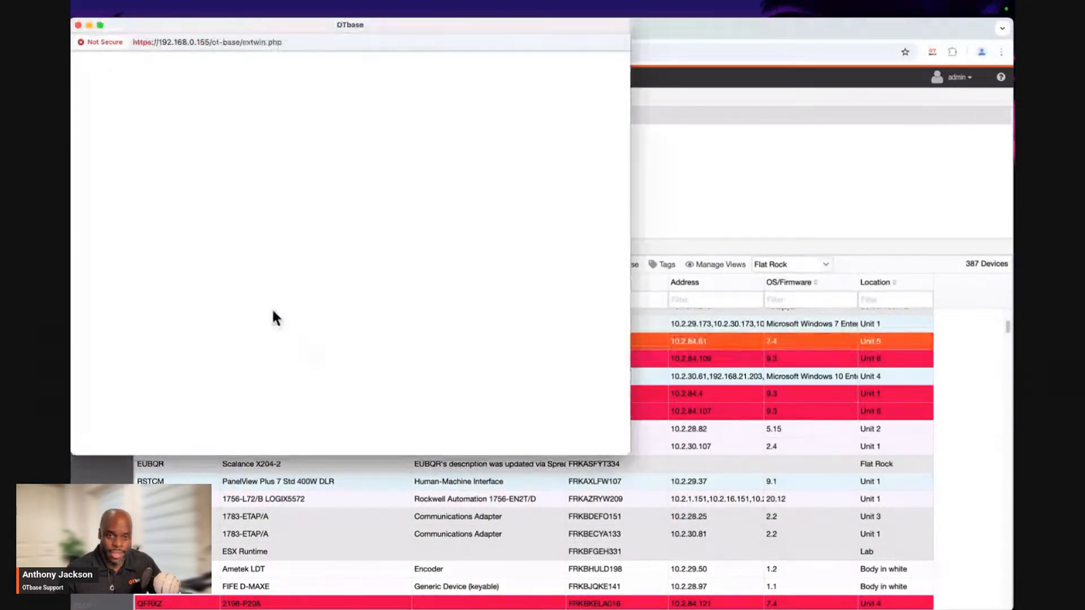
drag(261, 26, 497, 91)
scroll(438, 290, down, 3)
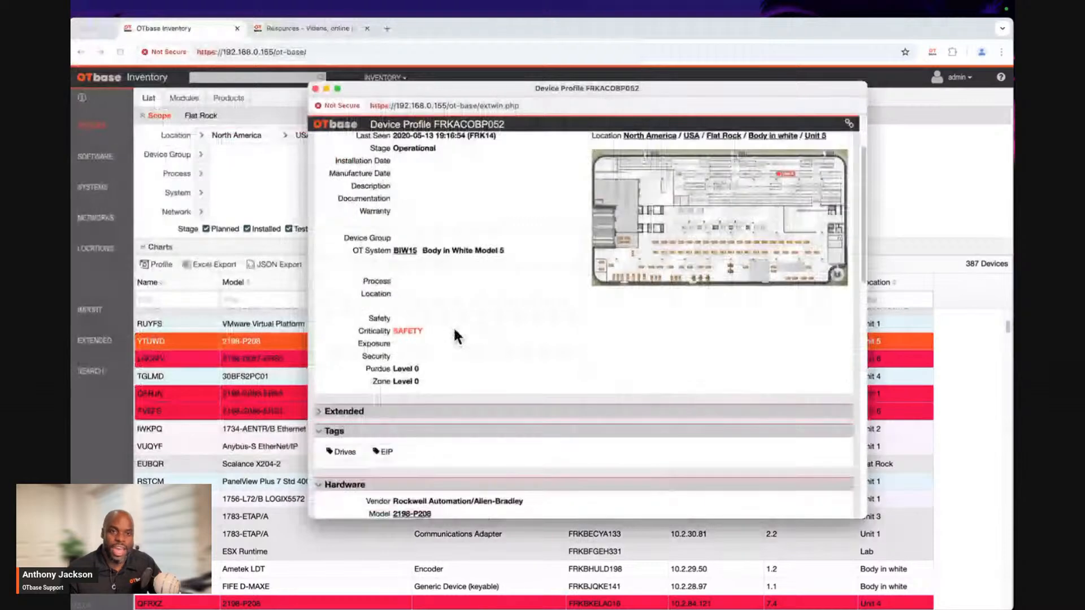
scroll(438, 290, up, 2)
scroll(457, 243, up, 1)
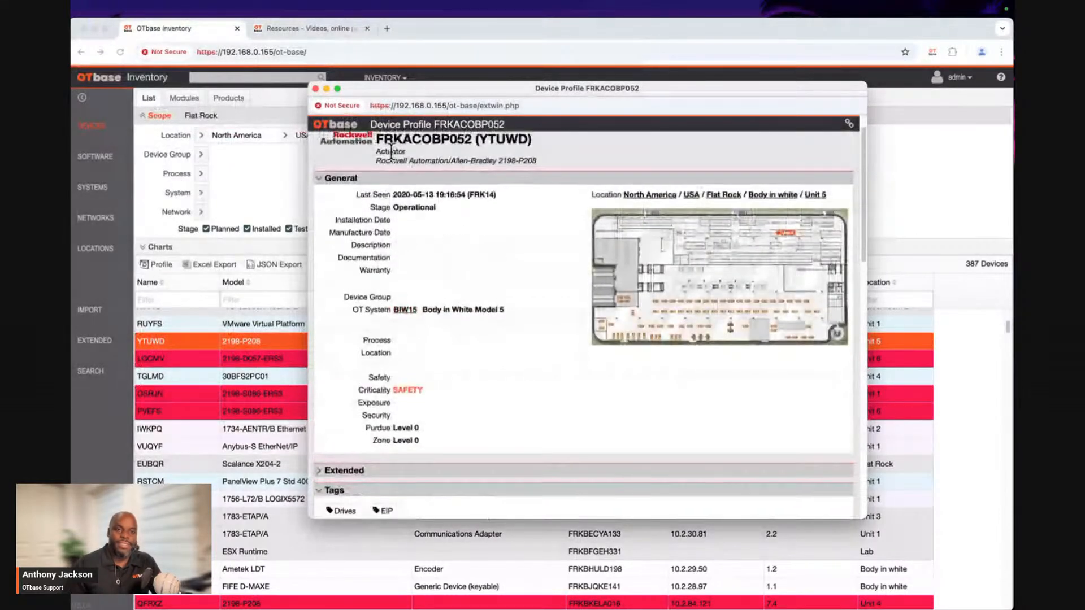
scroll(402, 236, down, 2)
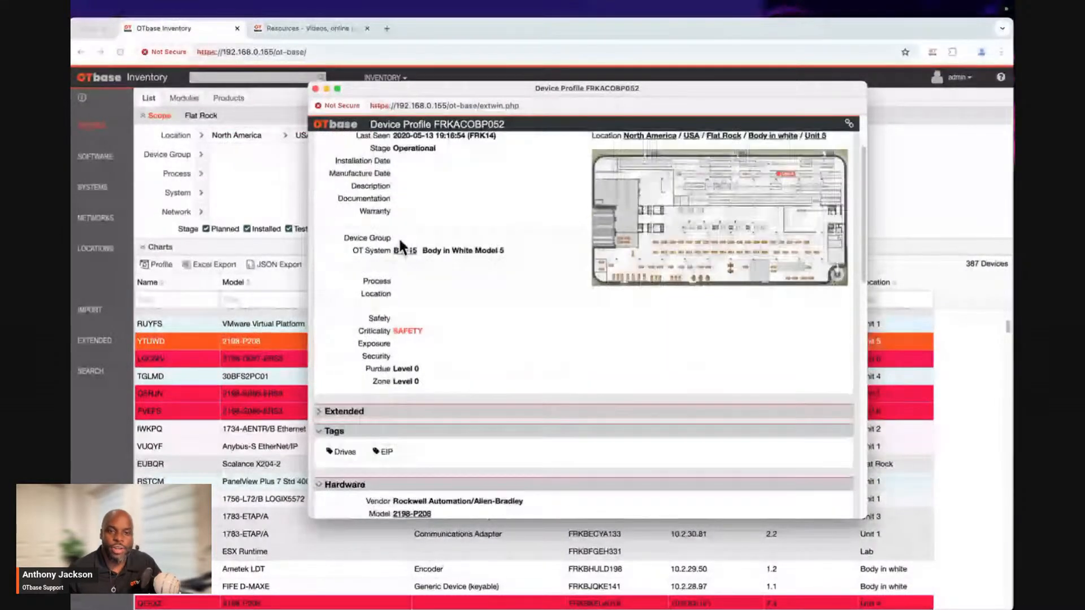
scroll(396, 239, up, 3)
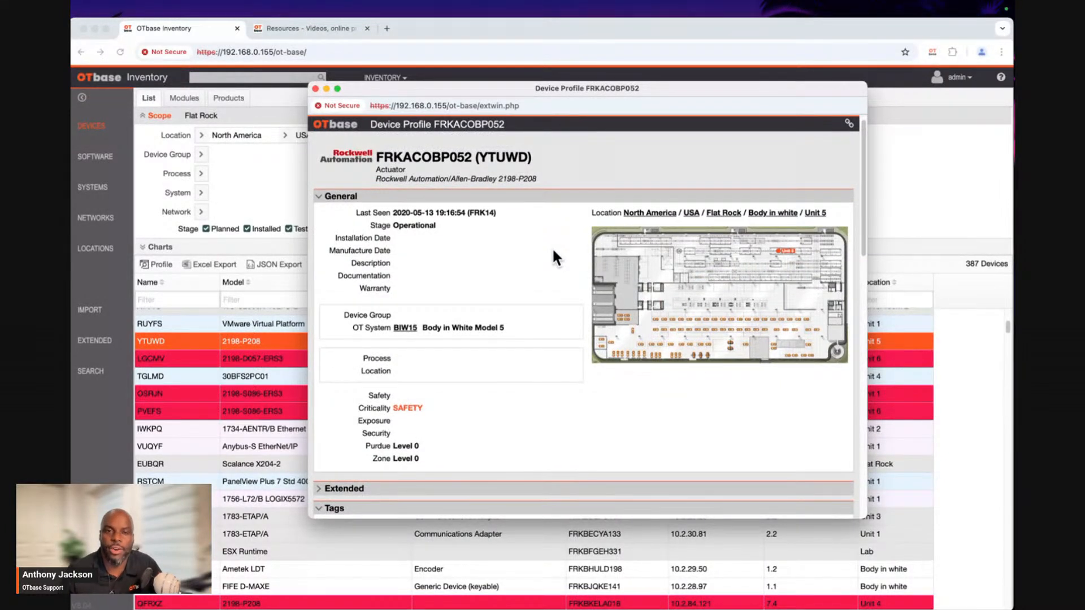
Examine YTUWD's hardware details and the device colors in its network connectivity diagram.
scroll(553, 251, down, 2)
scroll(554, 252, down, 8)
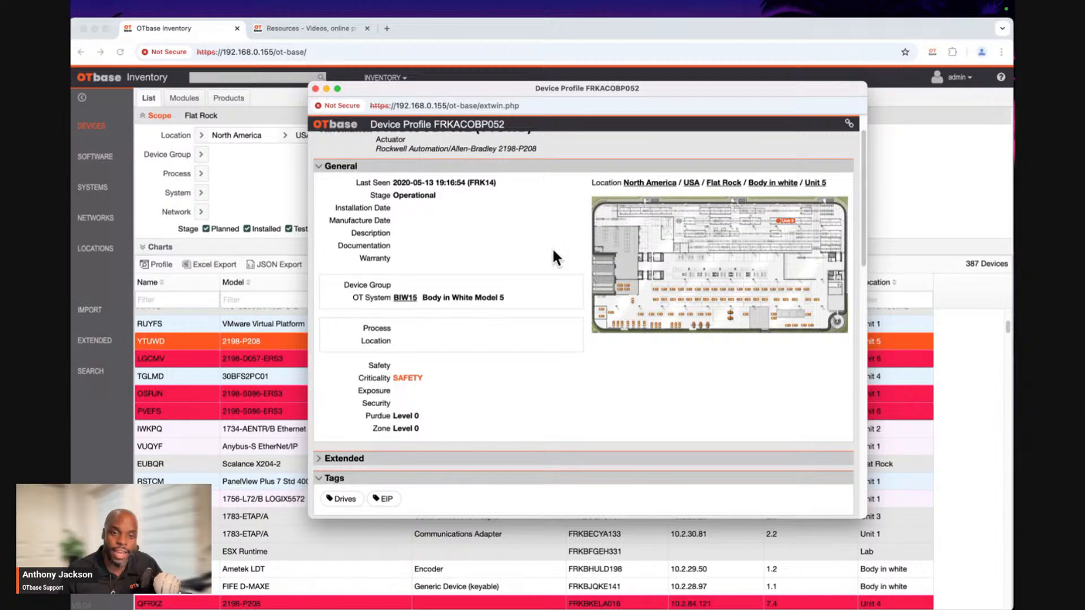
scroll(553, 252, down, 12)
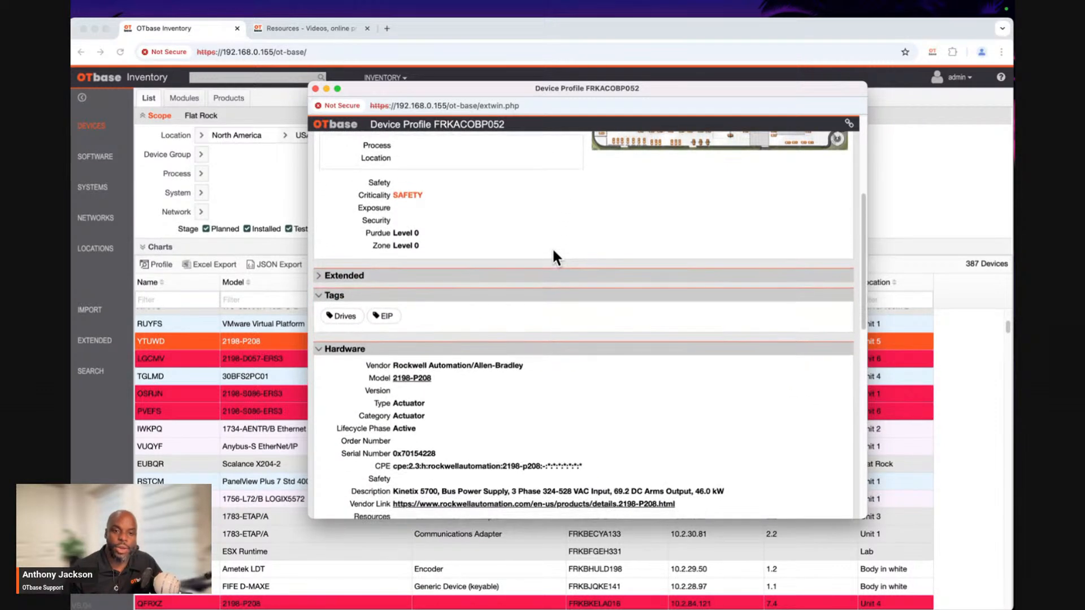
scroll(553, 252, down, 15)
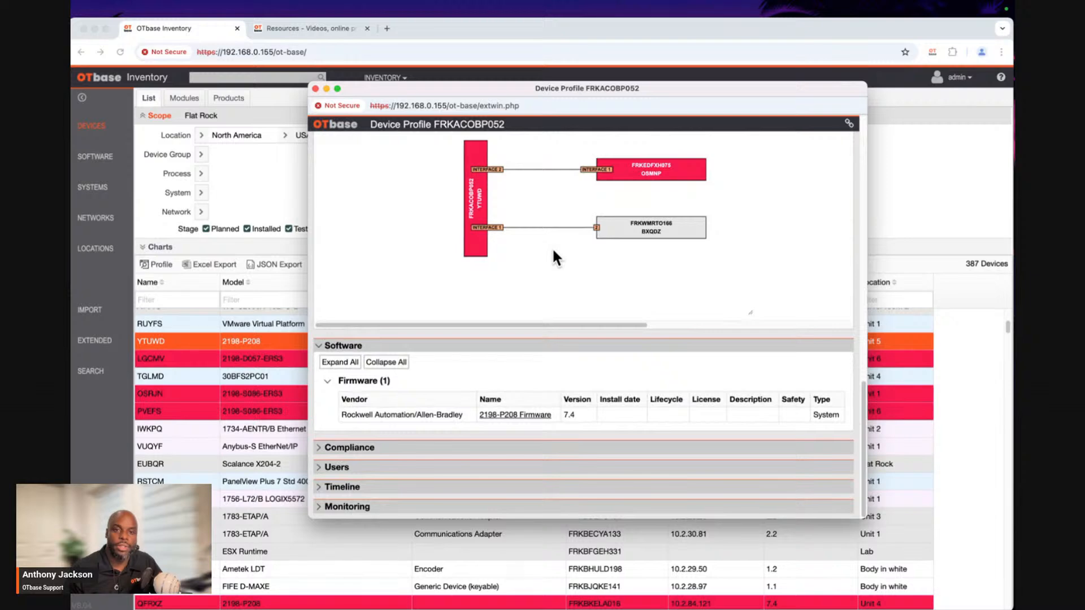
scroll(554, 252, up, 20)
scroll(554, 252, up, 9)
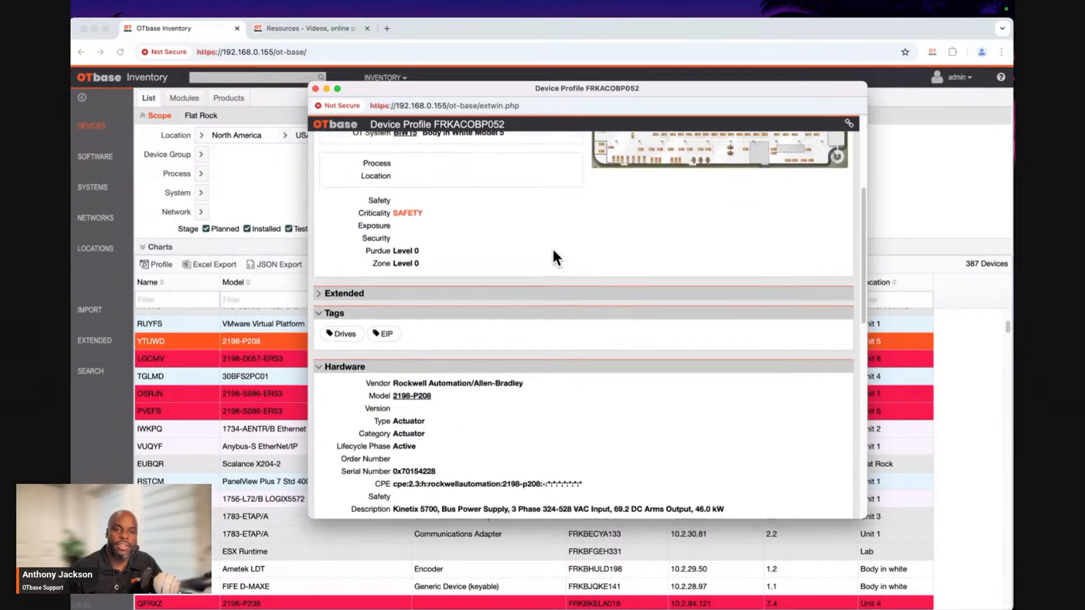
scroll(554, 252, down, 12)
scroll(554, 252, down, 12)
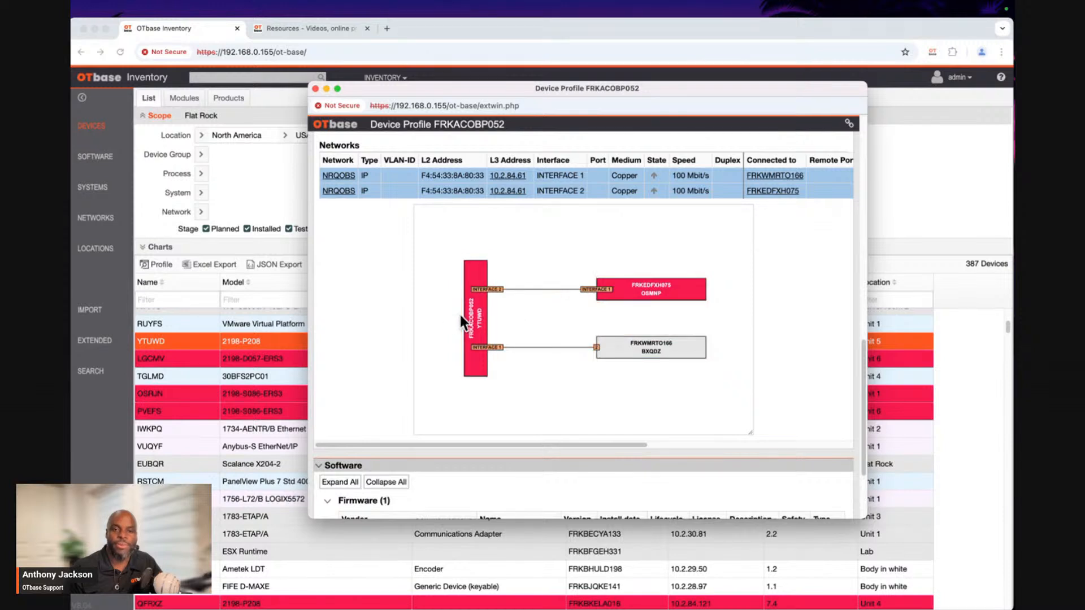
scroll(456, 289, up, 2)
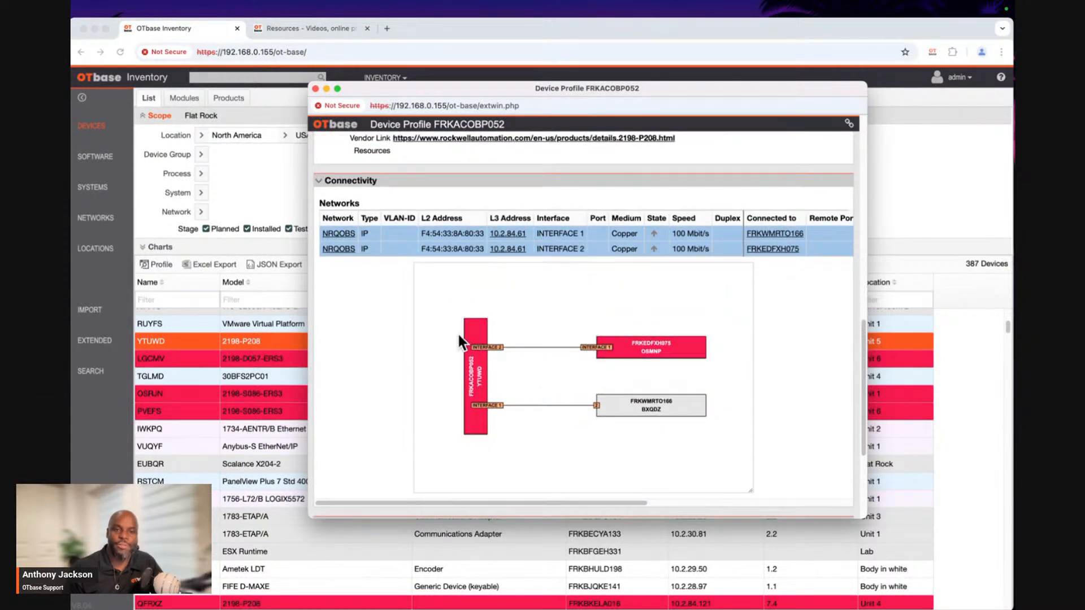
scroll(477, 335, up, 10)
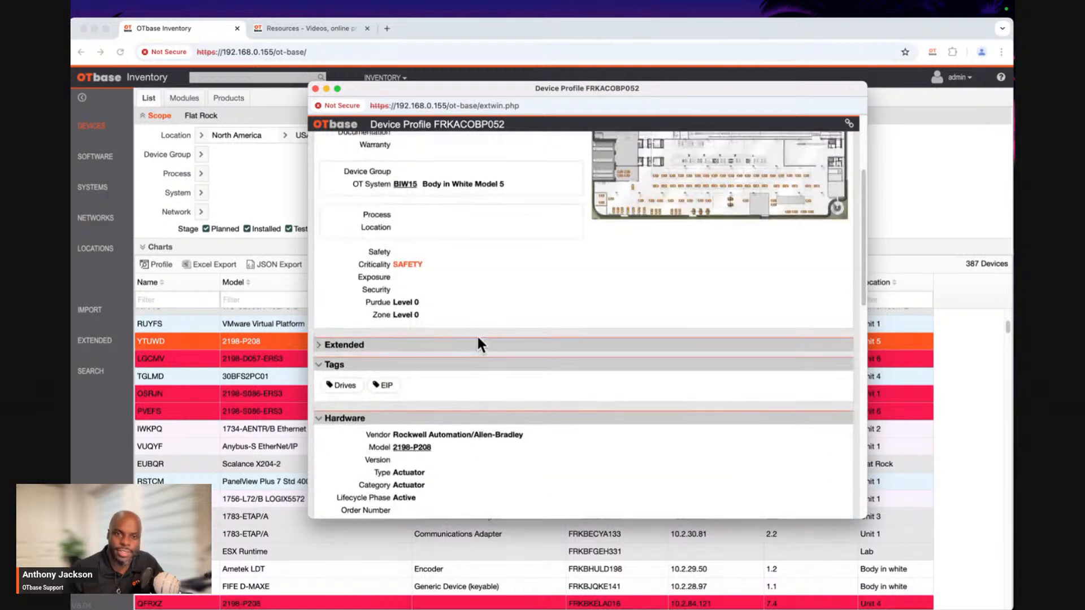
scroll(478, 336, down, 10)
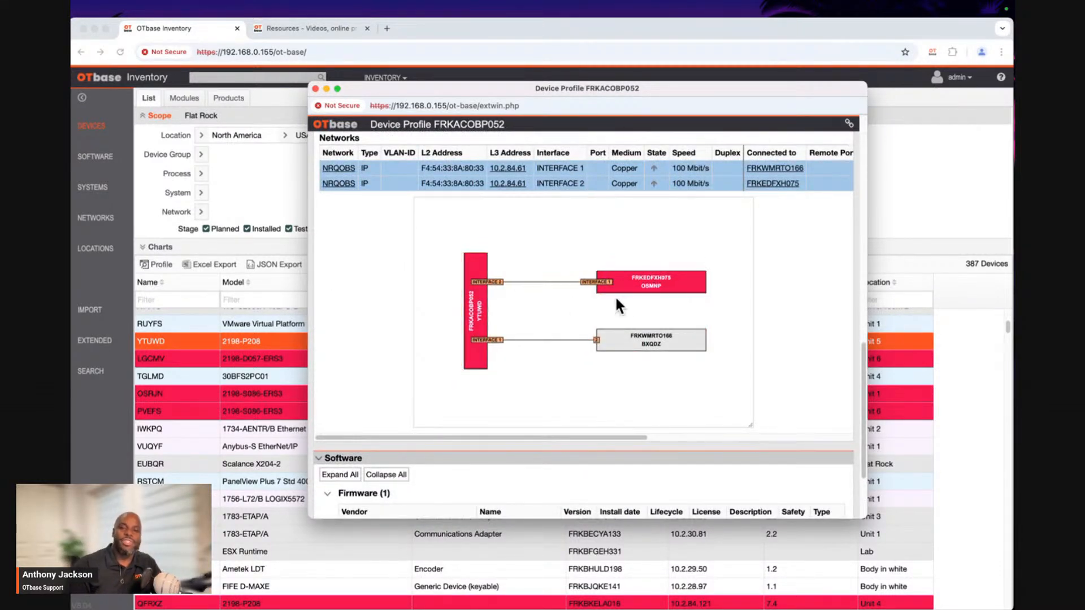
Look back through YTUWD's connectivity, hardware and general details, collapse the Connectivity section, and return to the device list.
scroll(582, 291, up, 1)
scroll(582, 290, up, 4)
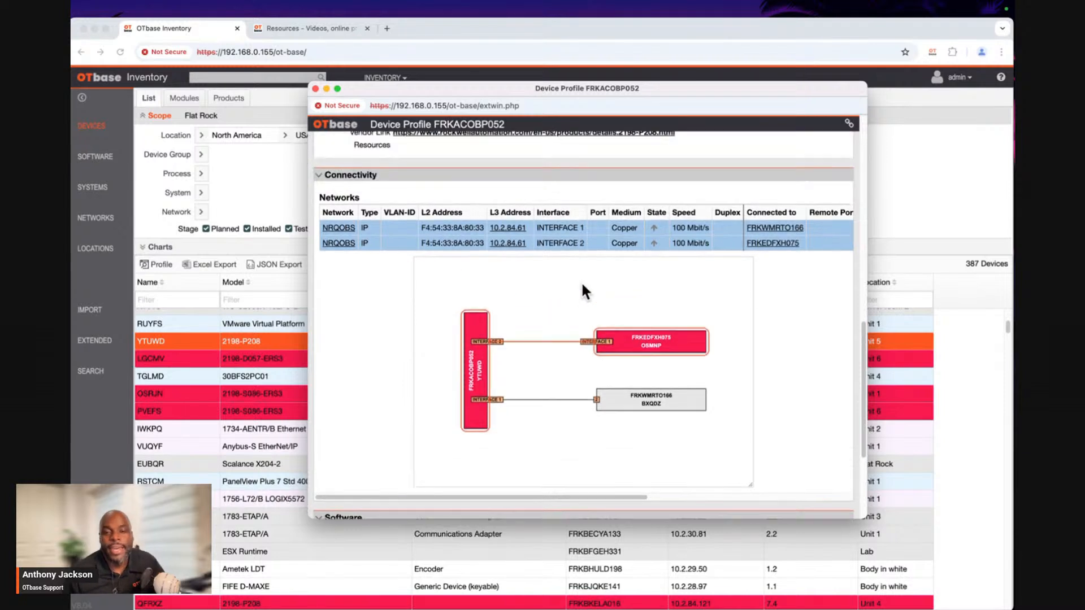
scroll(582, 285, up, 2)
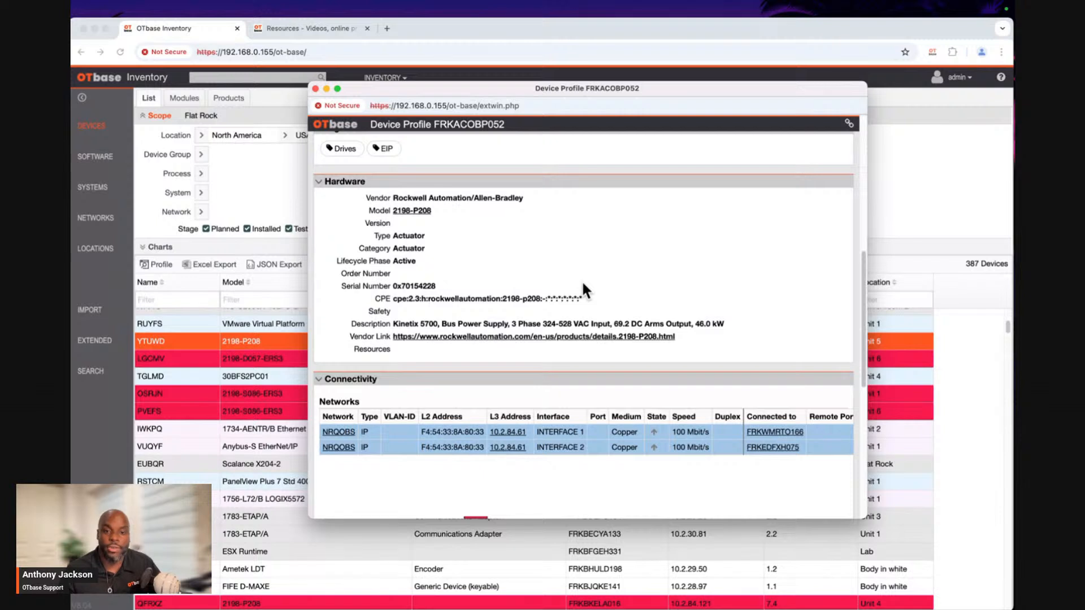
click(337, 382)
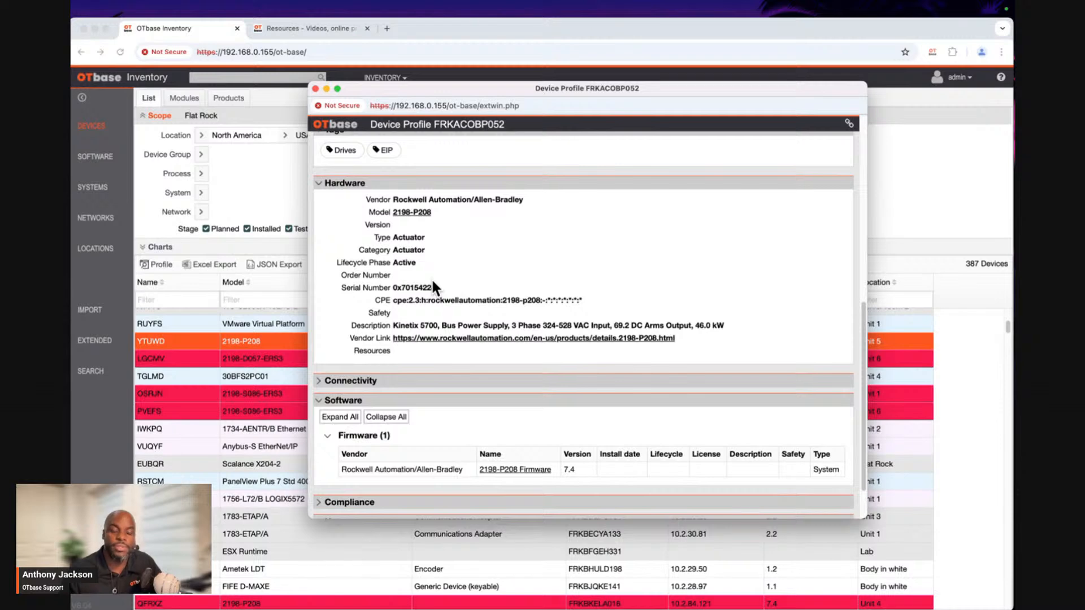
scroll(435, 262, up, 6)
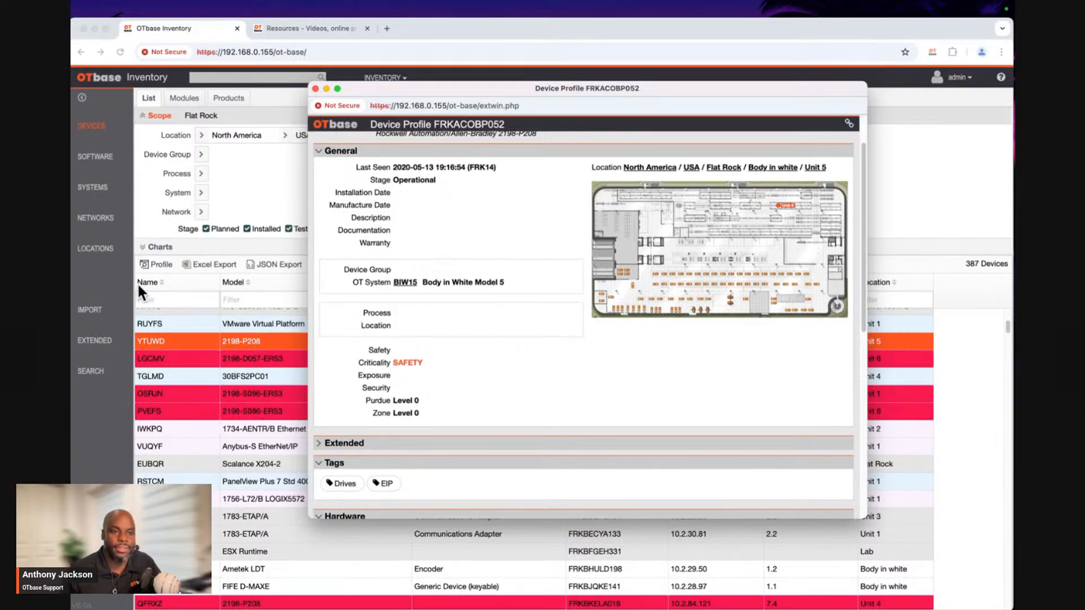
click(117, 283)
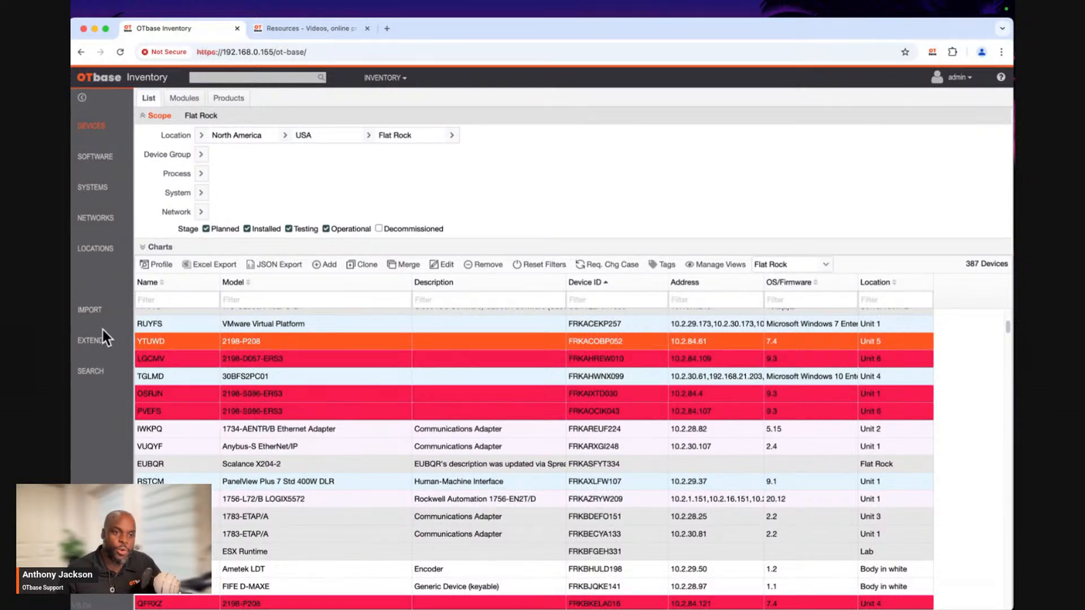
Add a new custom field named Price in the extended inventory settings.
click(92, 342)
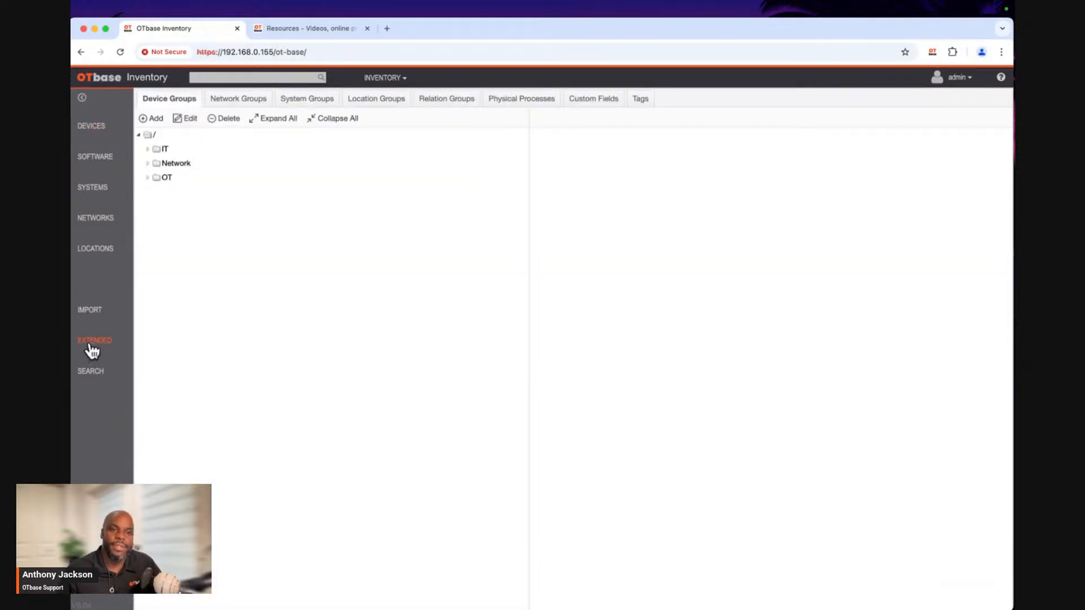
click(592, 104)
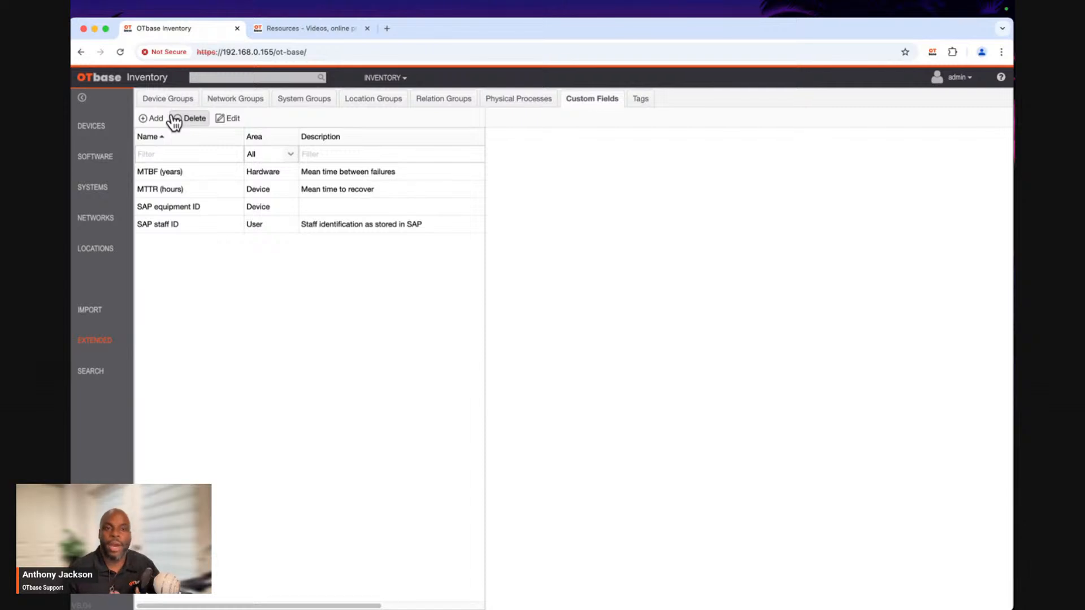
click(146, 120)
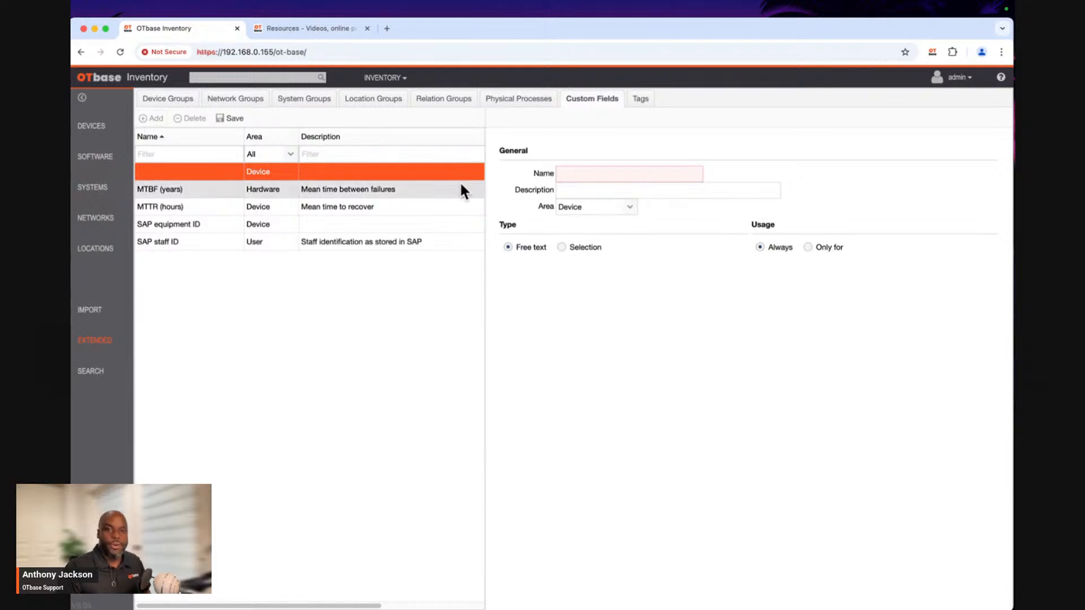
click(603, 174)
text(Price)
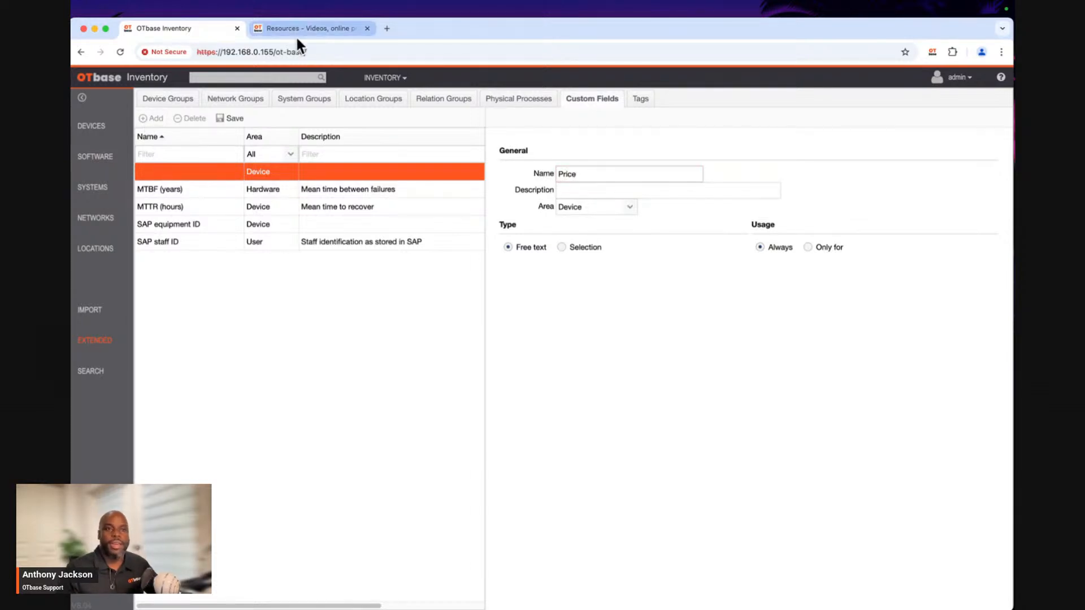
Describe the Price field as "Price of the device.", assign it to the Device area, and save it.
click(567, 192)
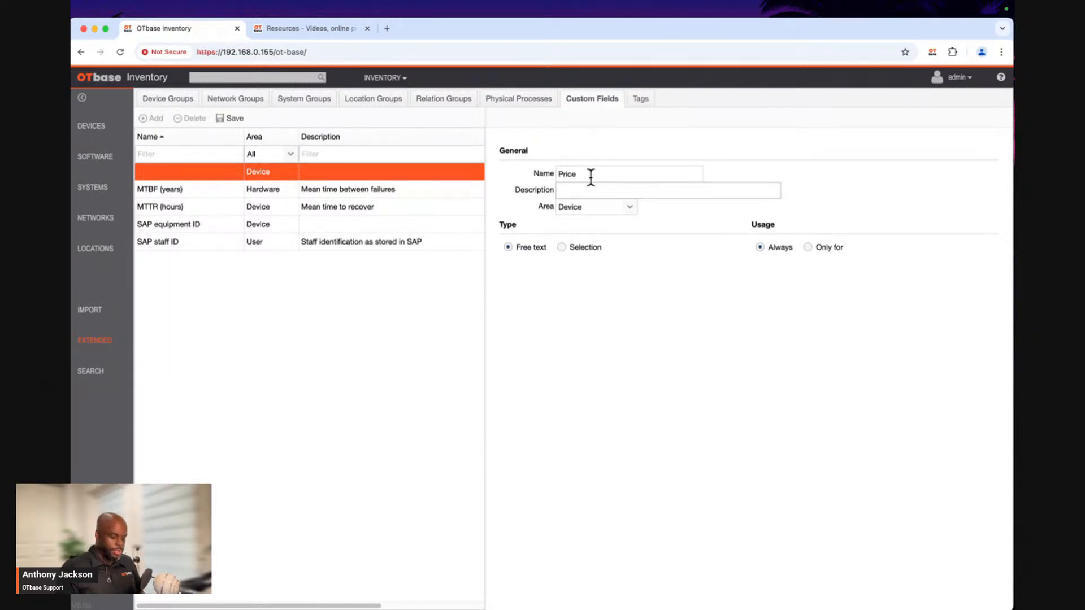
text(Price of the devic)
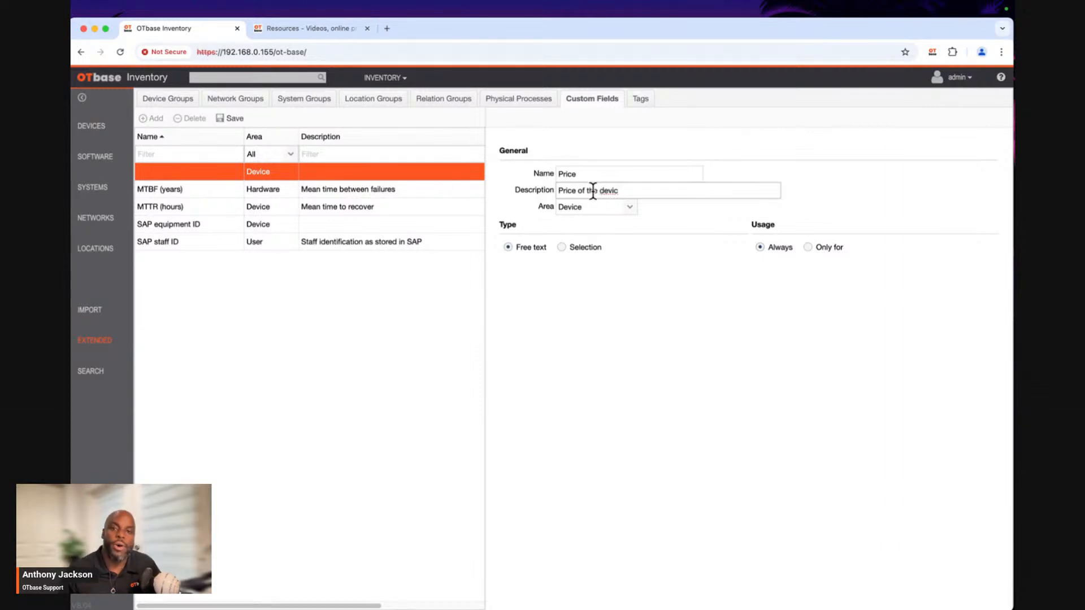
text(e.)
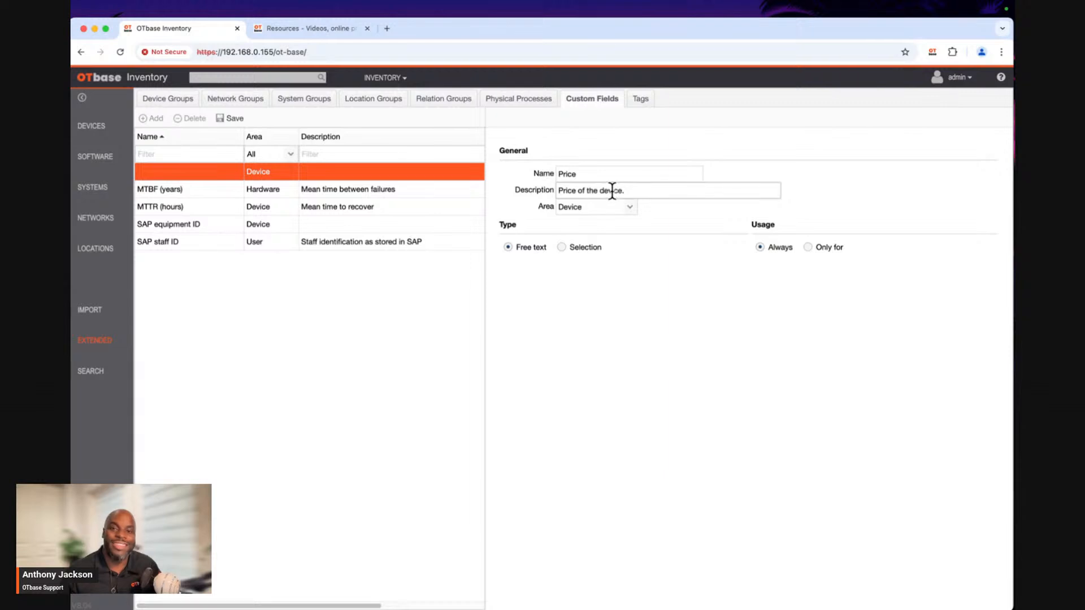
click(629, 210)
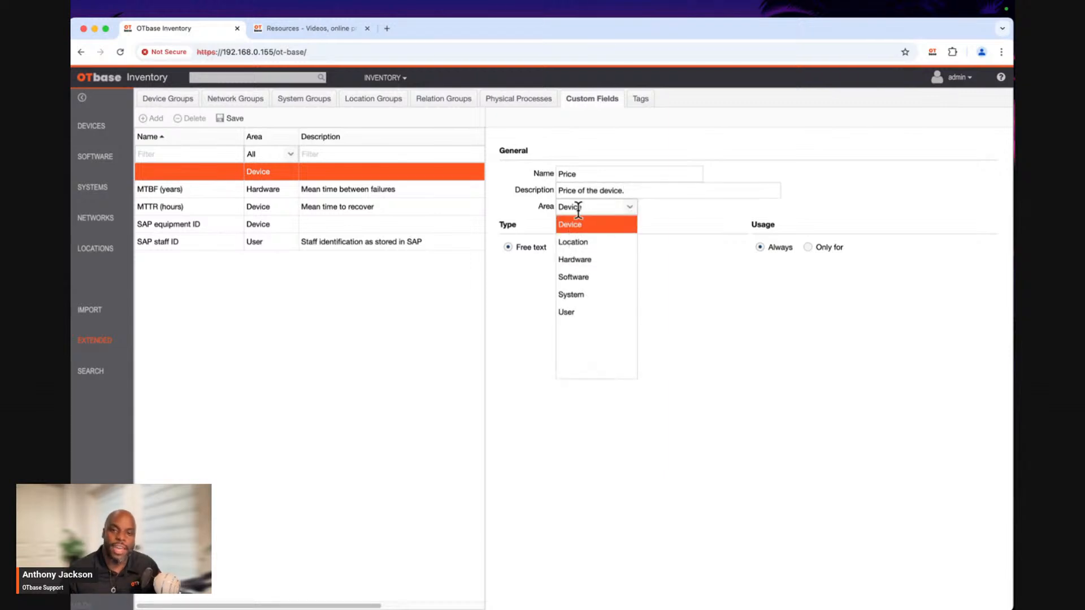
click(582, 228)
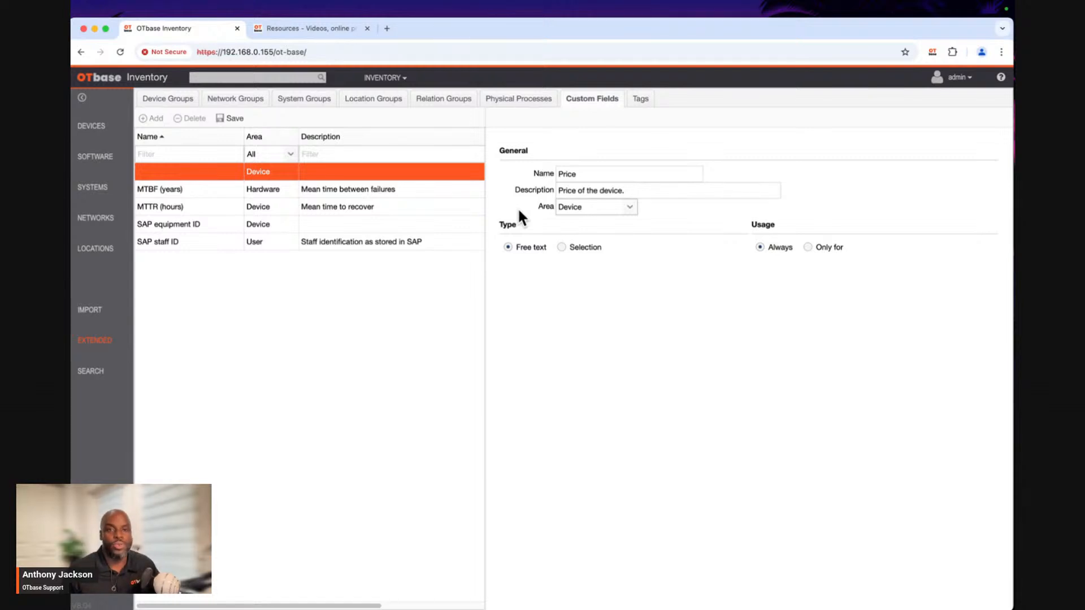
click(232, 120)
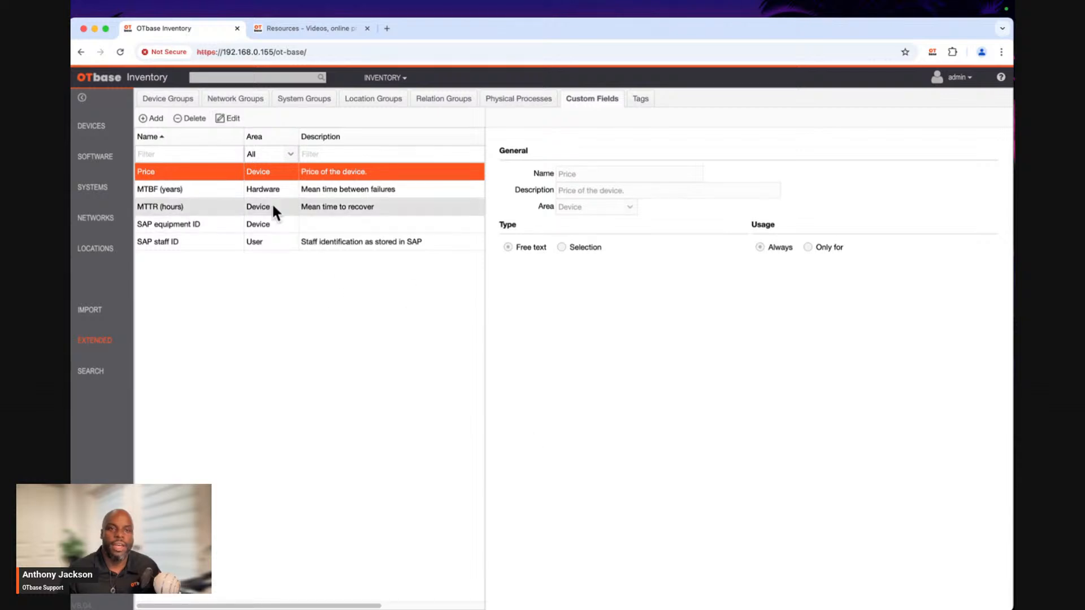
Add another custom field named Weight with the description "The weight of the device".
click(153, 120)
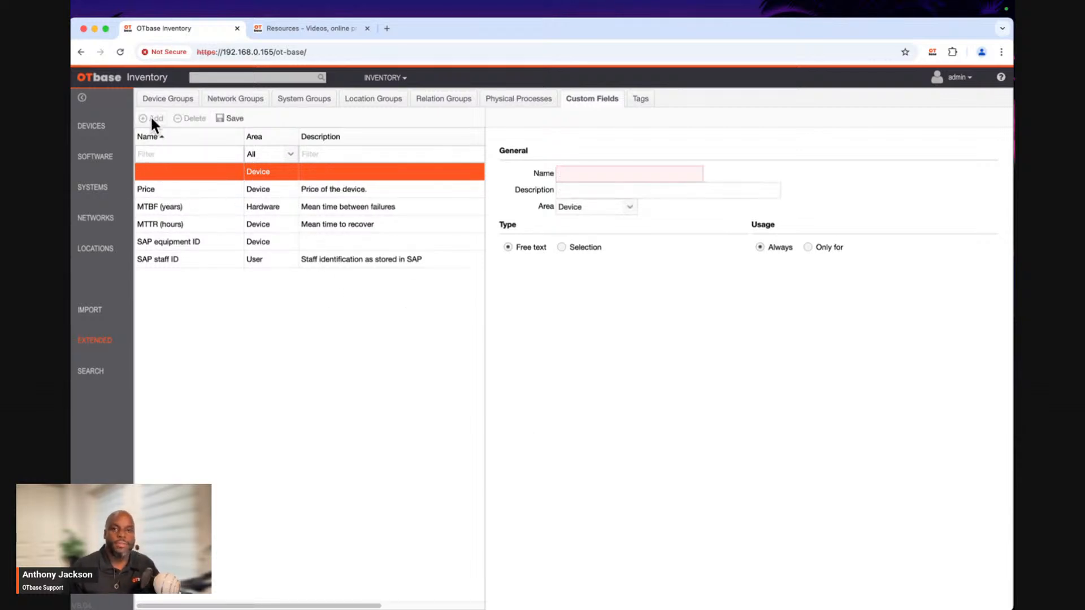
click(578, 175)
text(W)
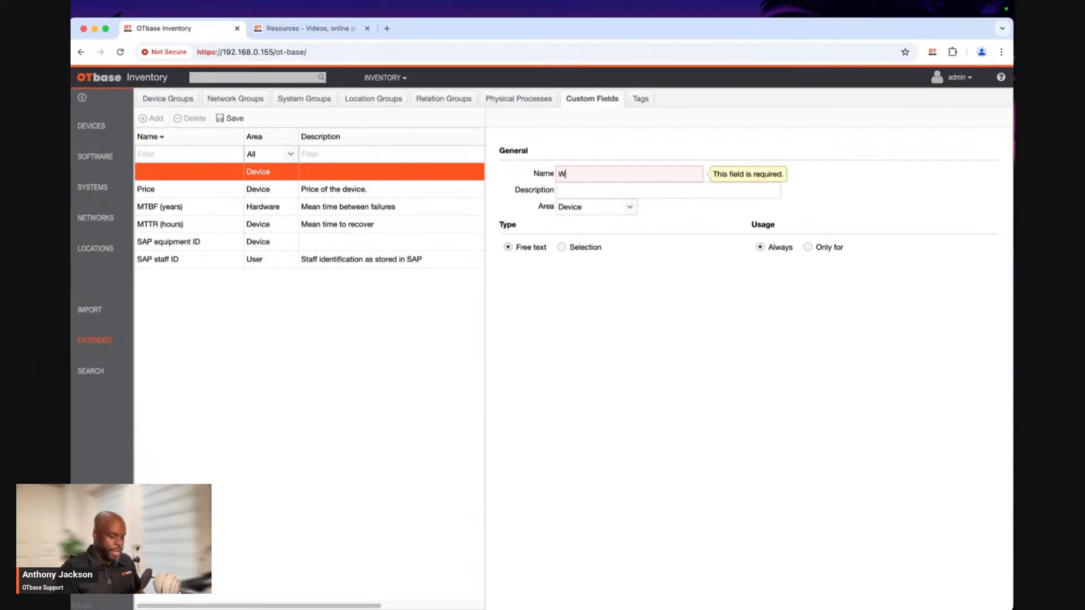
text(eight)
key(Tab)
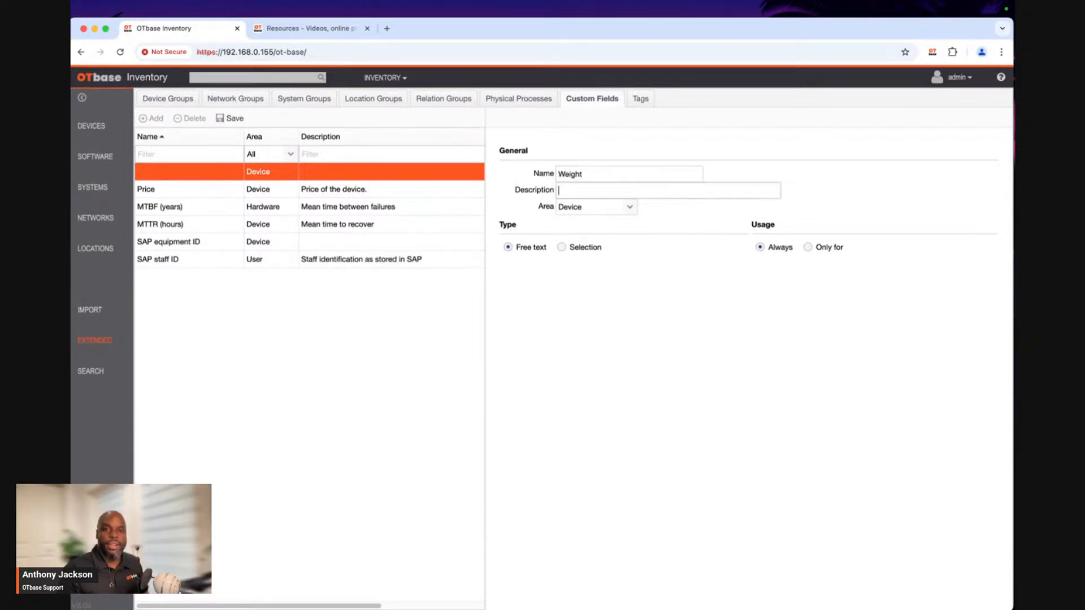
text(W)
key(BackSpace)
text(The )
text(weigh)
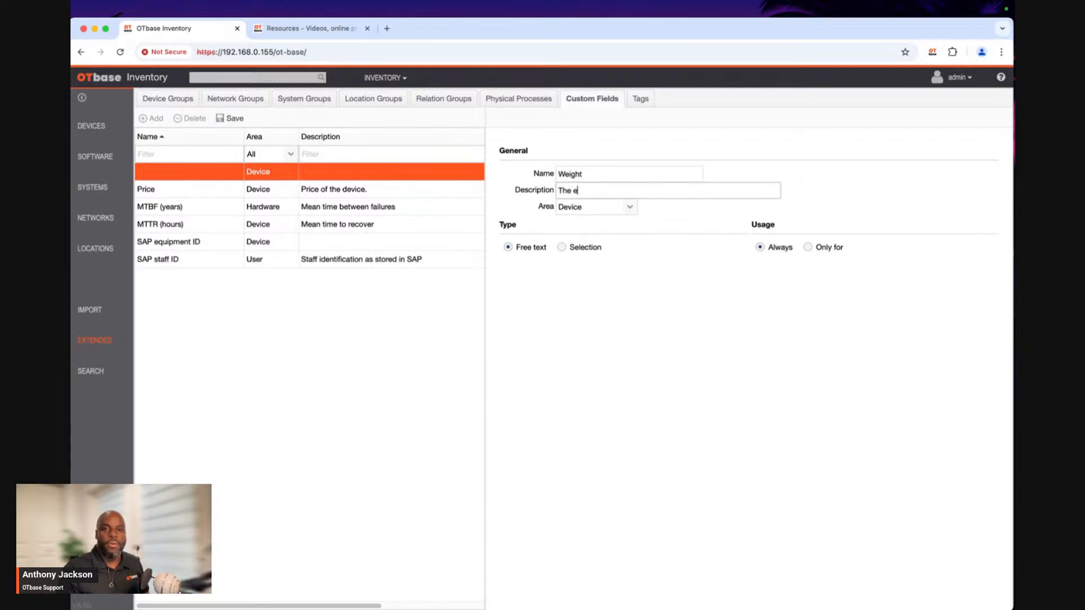
text(t of the device)
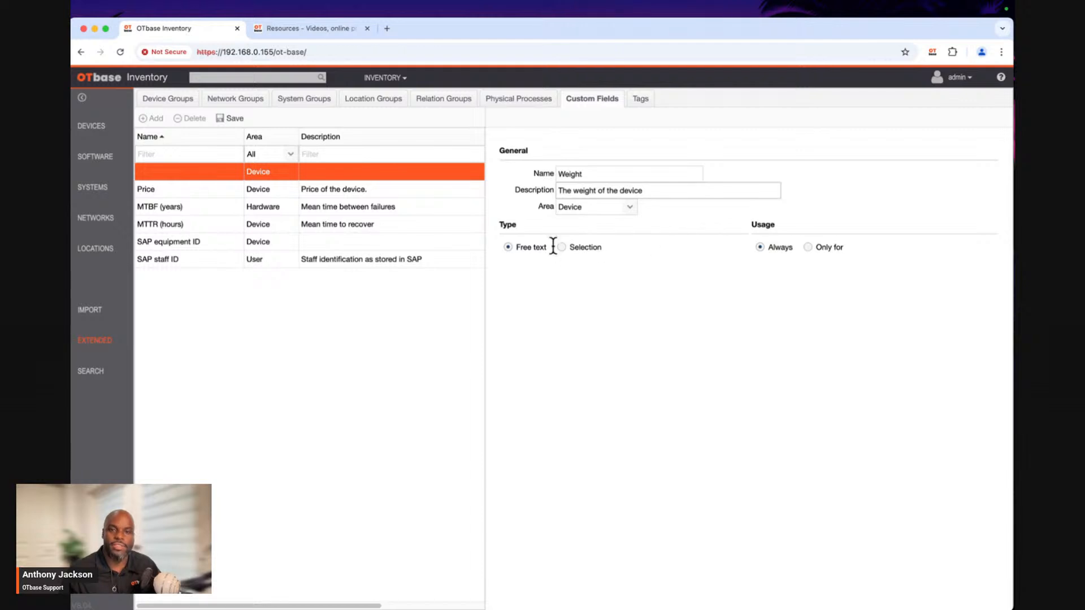
Make Weight a Selection field and add the values "Light" and "Not so Heavy".
click(562, 247)
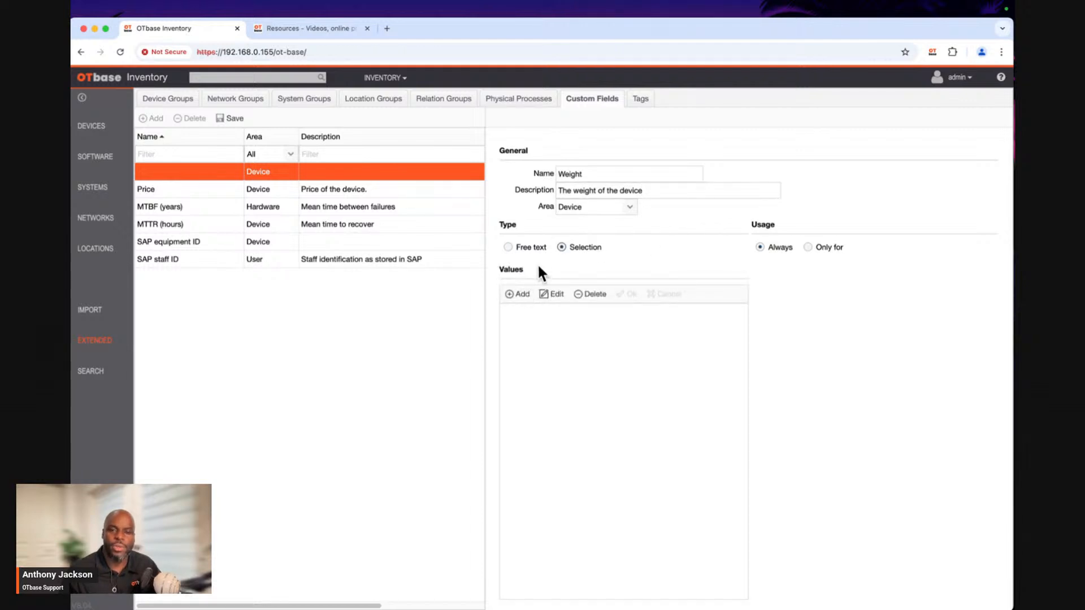
click(518, 295)
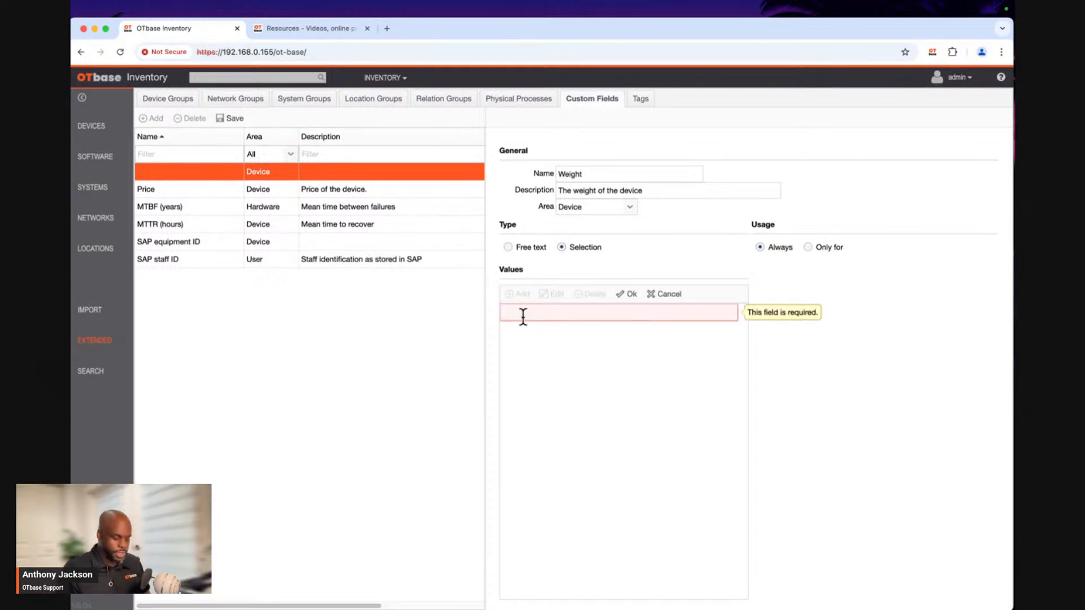
text(Lightt)
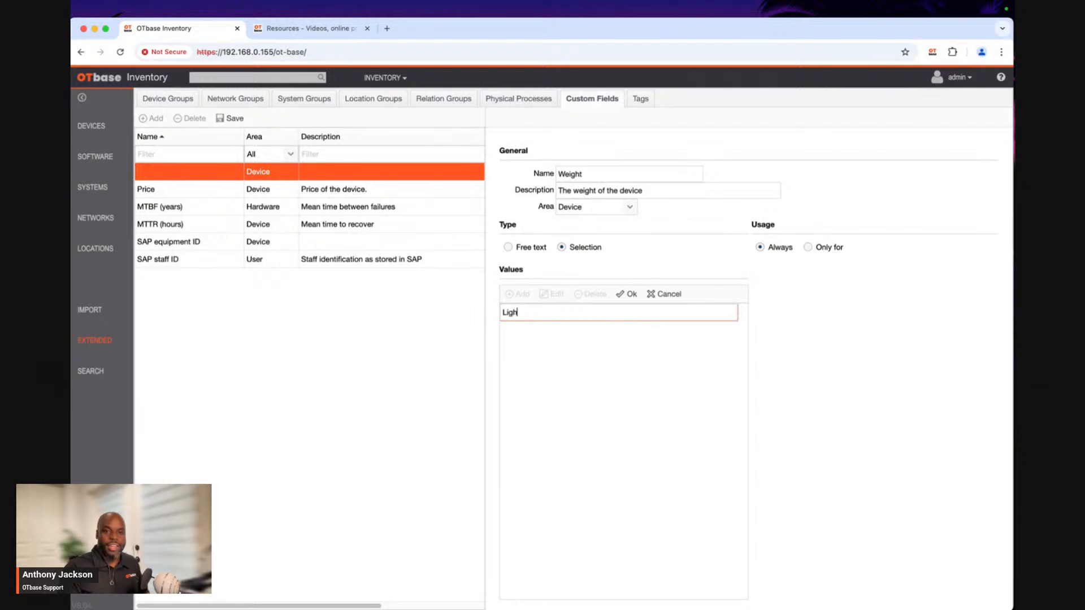
click(630, 295)
click(513, 295)
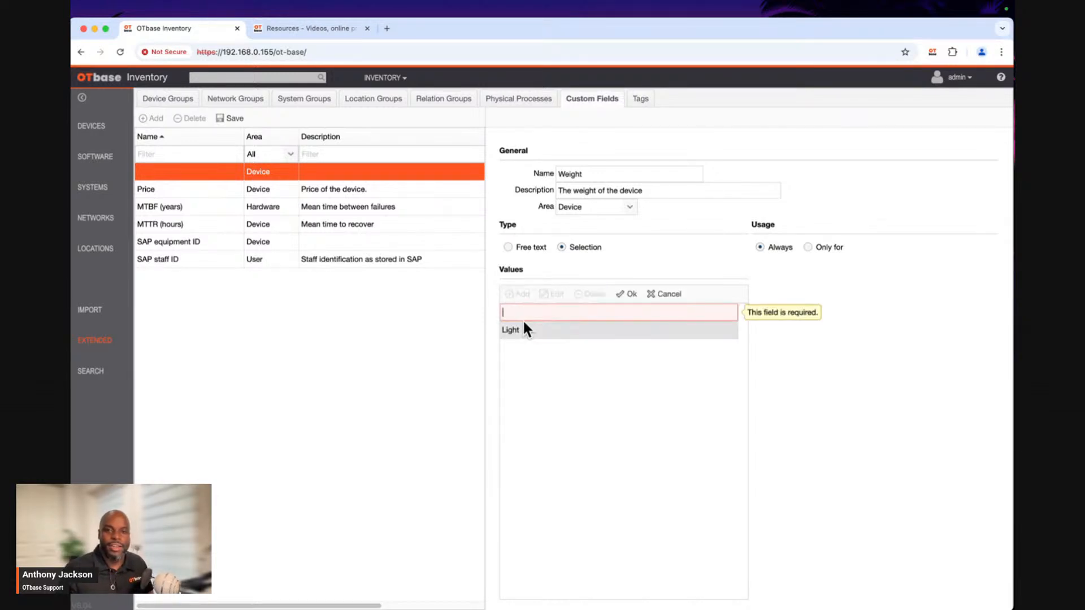
text(Not)
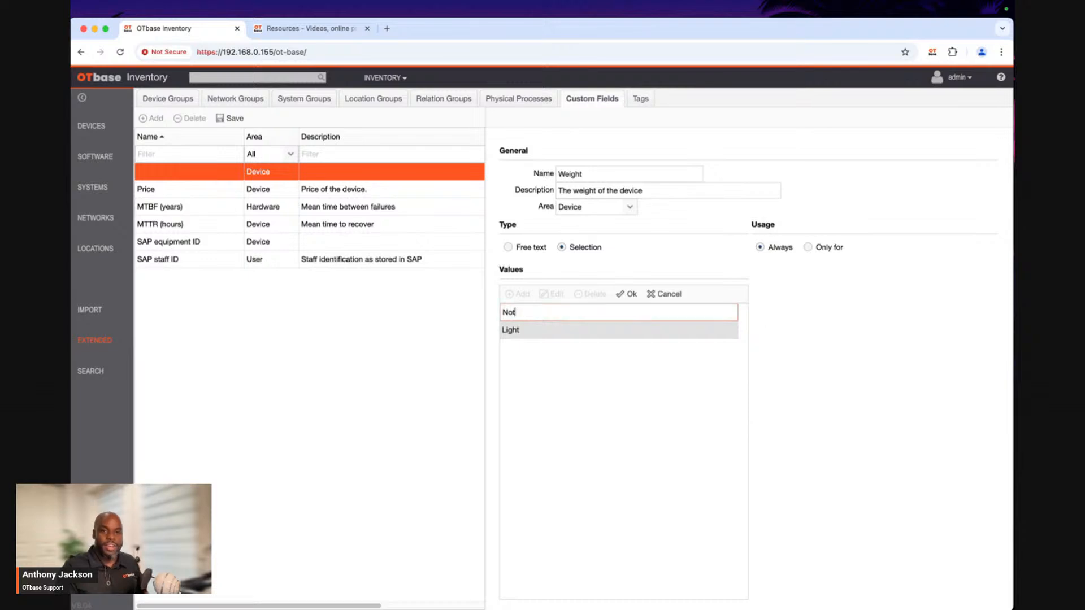
text( so Heavy)
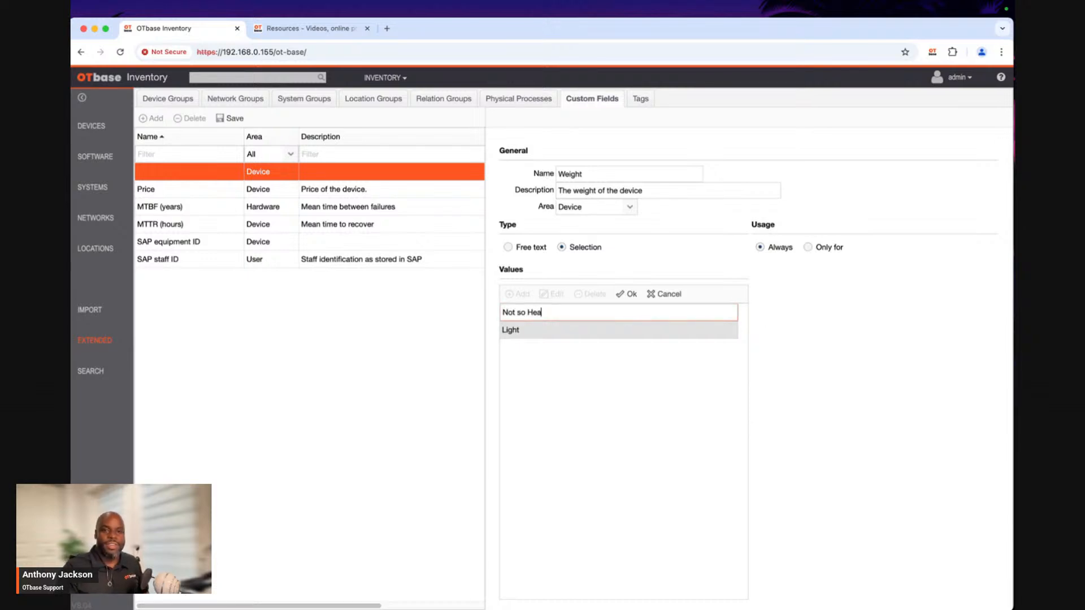
click(626, 294)
Add "Damn its heavy" as a further Weight value and save the custom field.
click(526, 295)
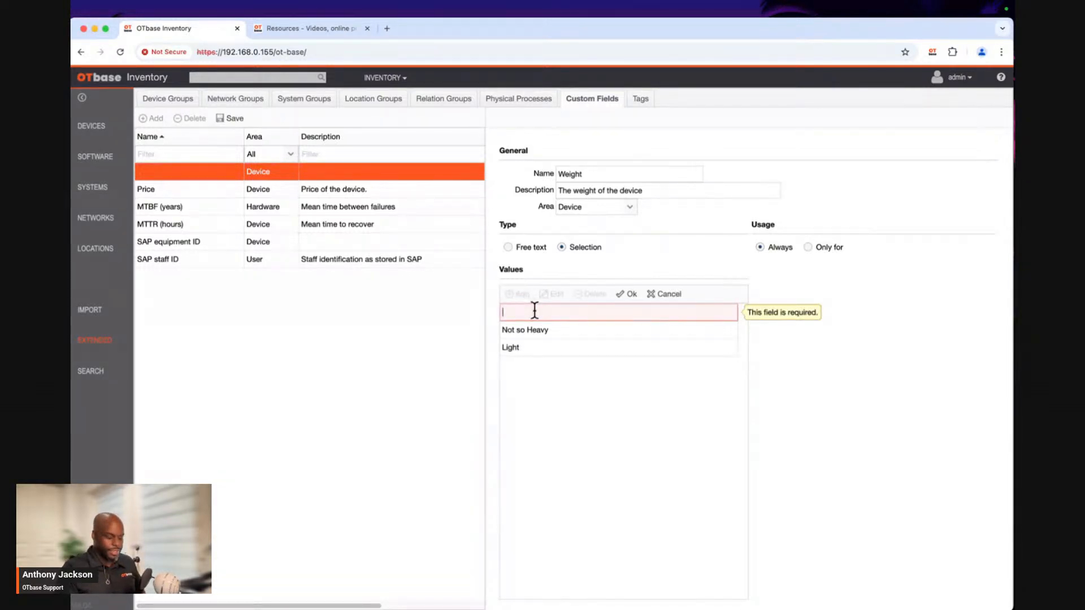
text(Damn)
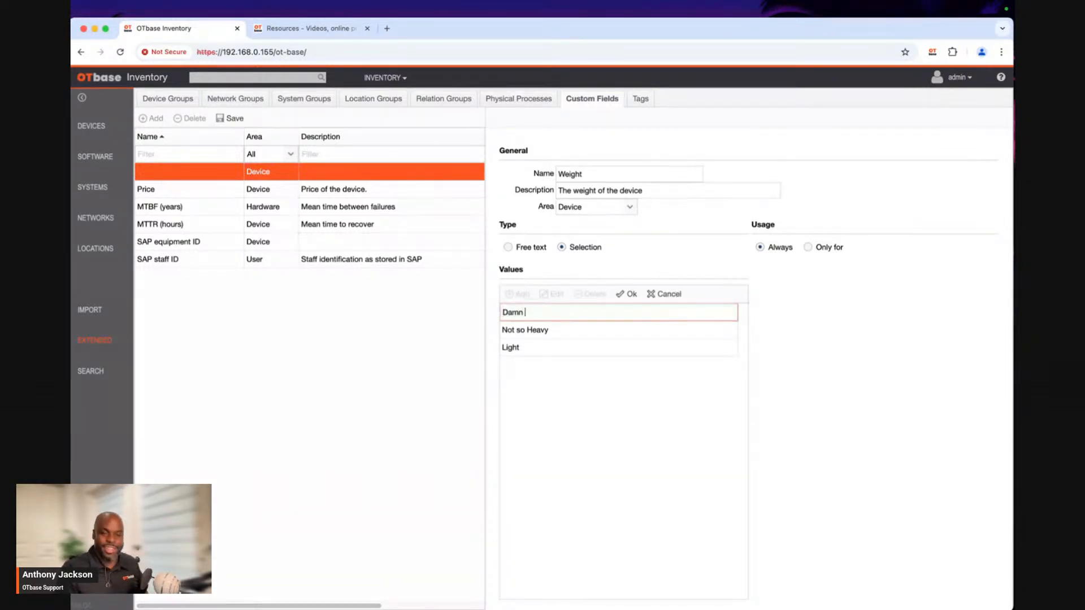
text( it)
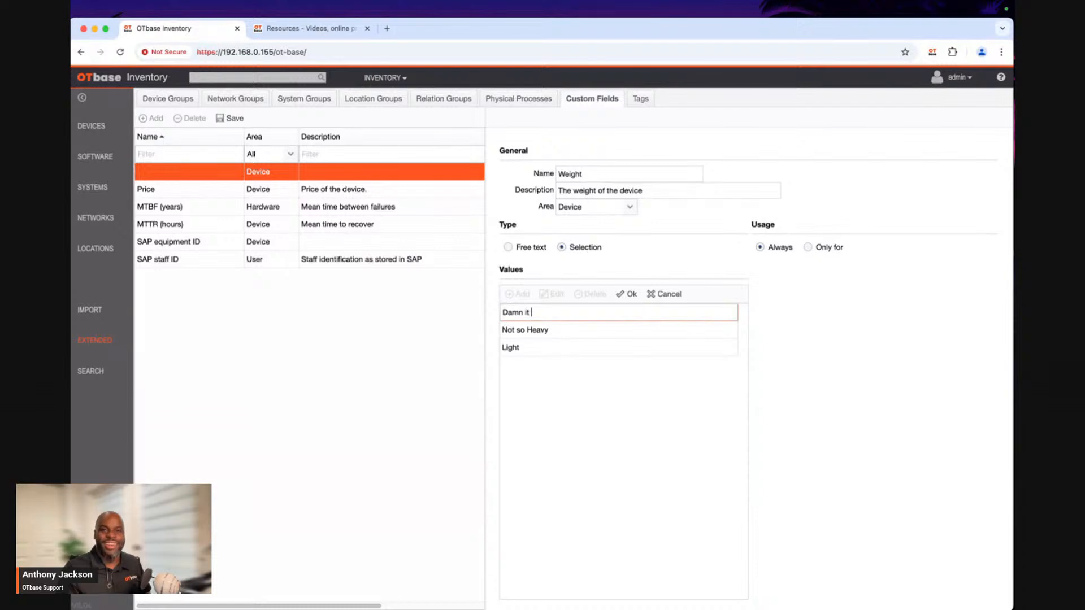
text(s heavy)
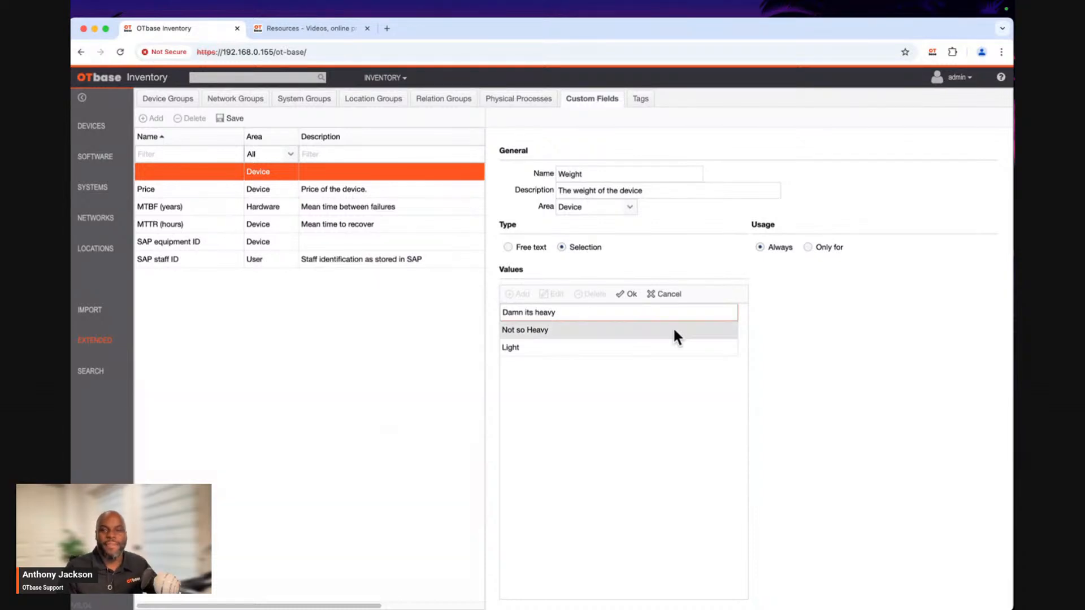
click(630, 294)
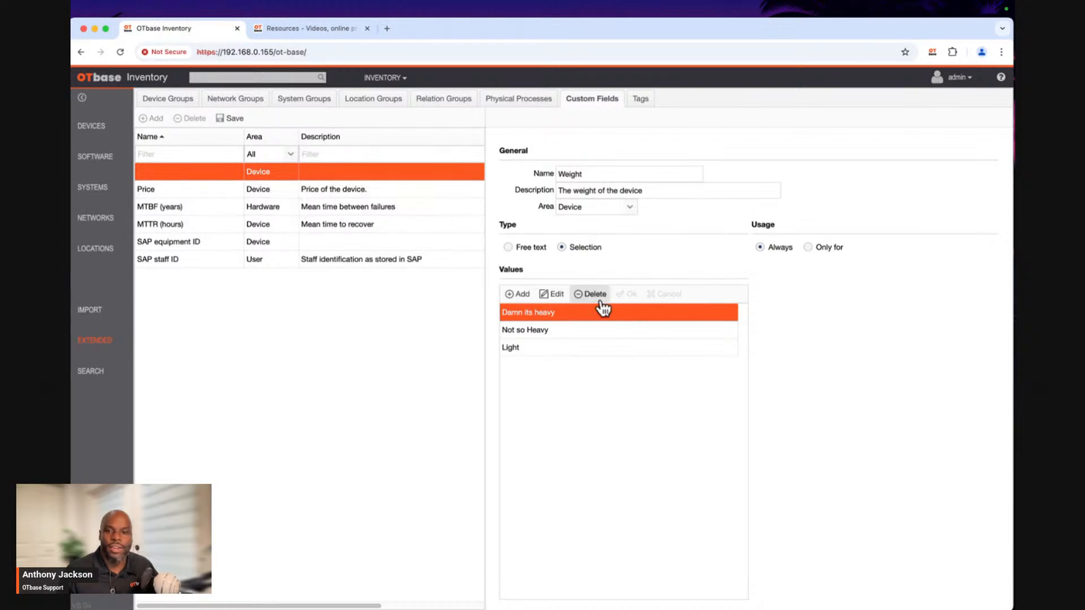
click(227, 119)
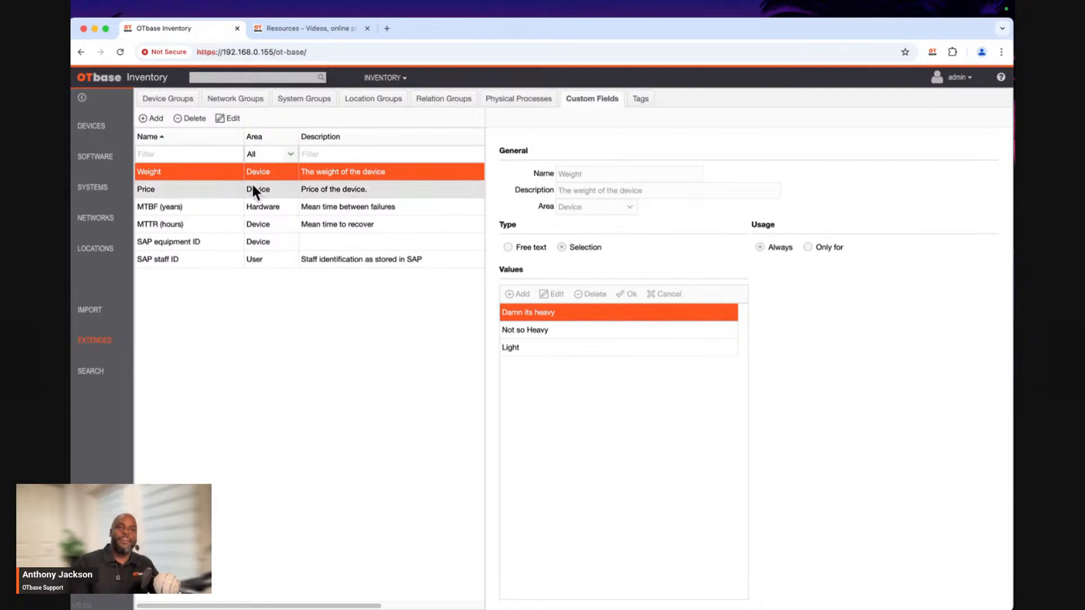
Compare the saved definitions of the Price and Weight custom fields, then return to the Flat Rock device list.
click(195, 186)
click(201, 174)
click(191, 187)
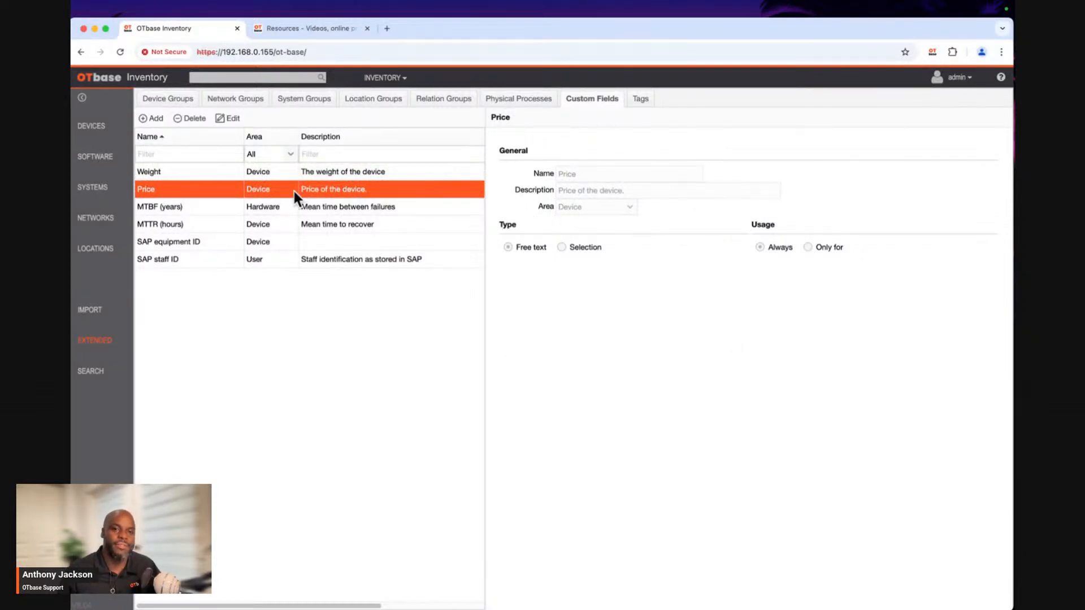
click(223, 171)
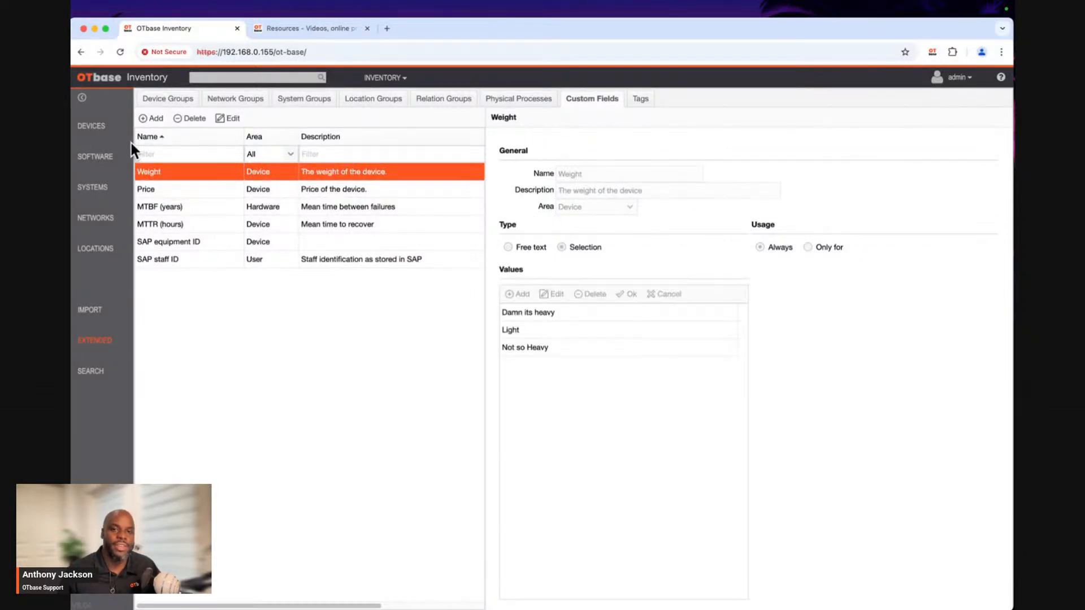
click(92, 129)
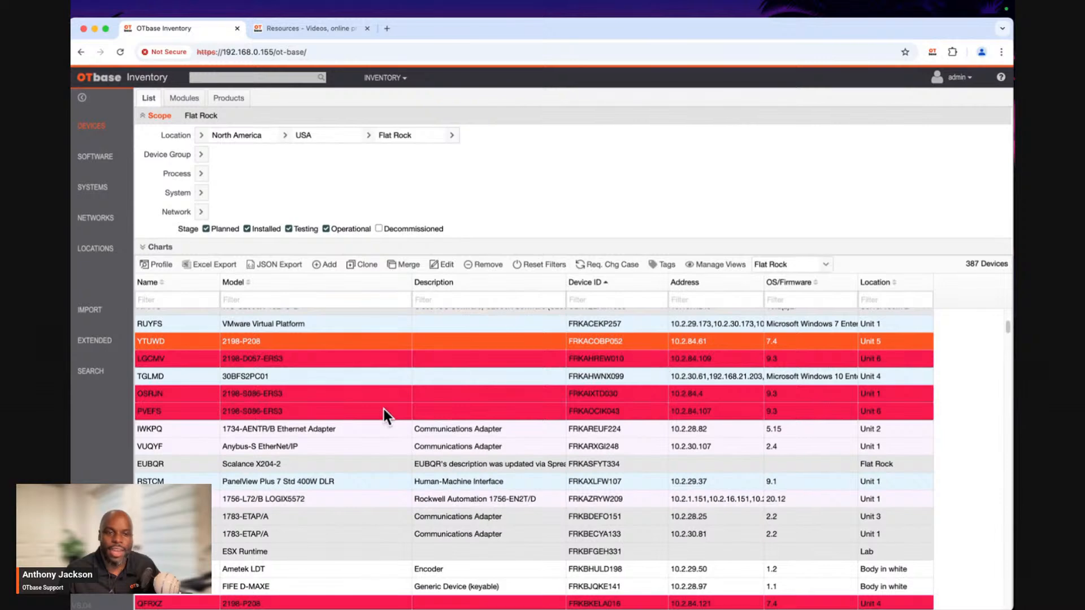
Look through the color-coded devices in the Flat Rock device list.
scroll(384, 409, up, 5)
scroll(385, 409, down, 6)
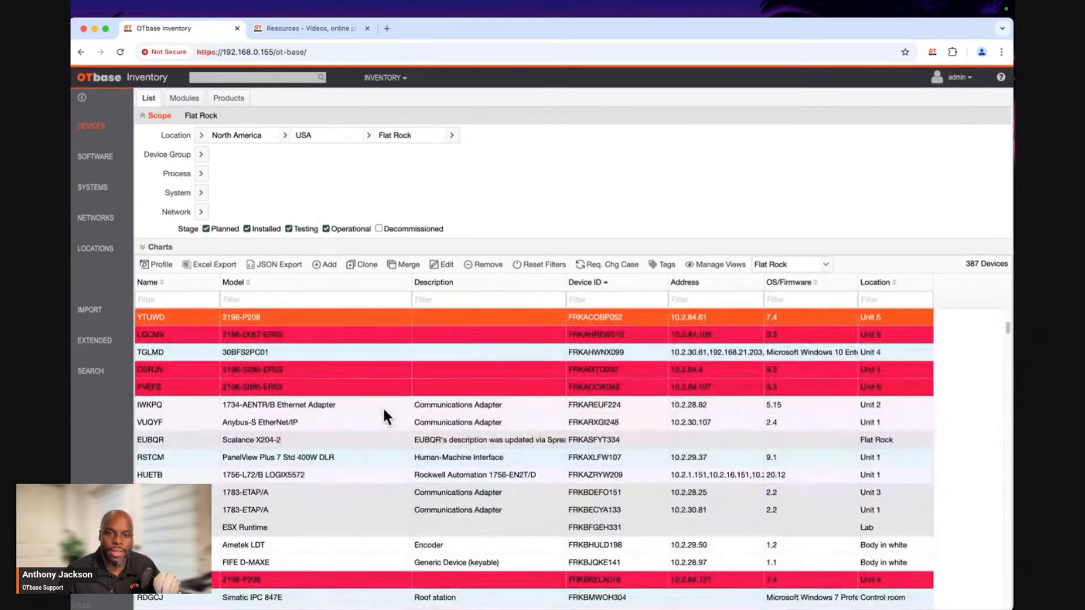
scroll(382, 406, down, 5)
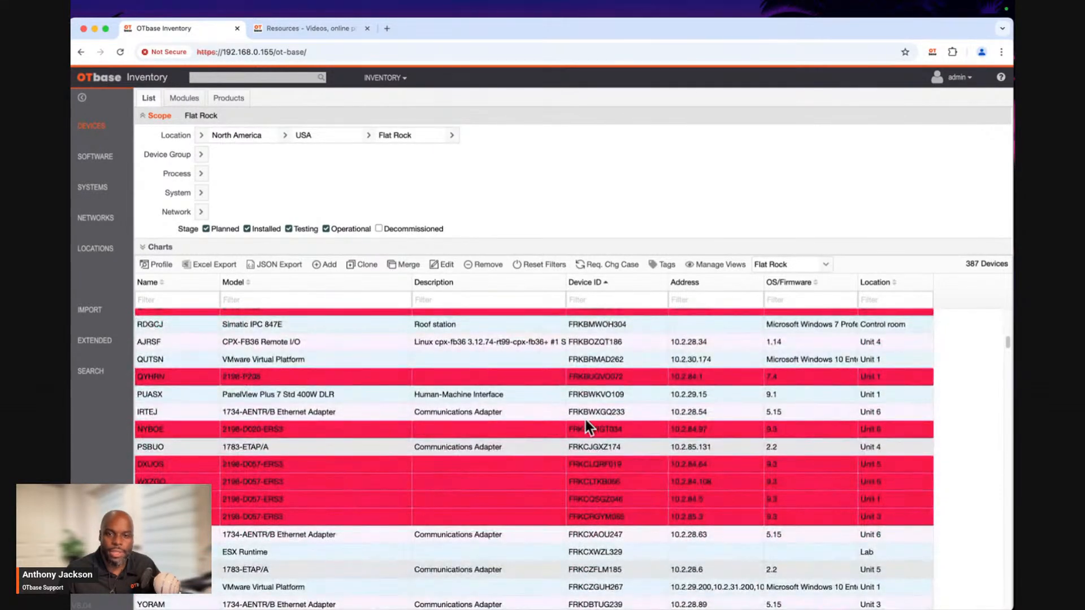
scroll(585, 419, down, 2)
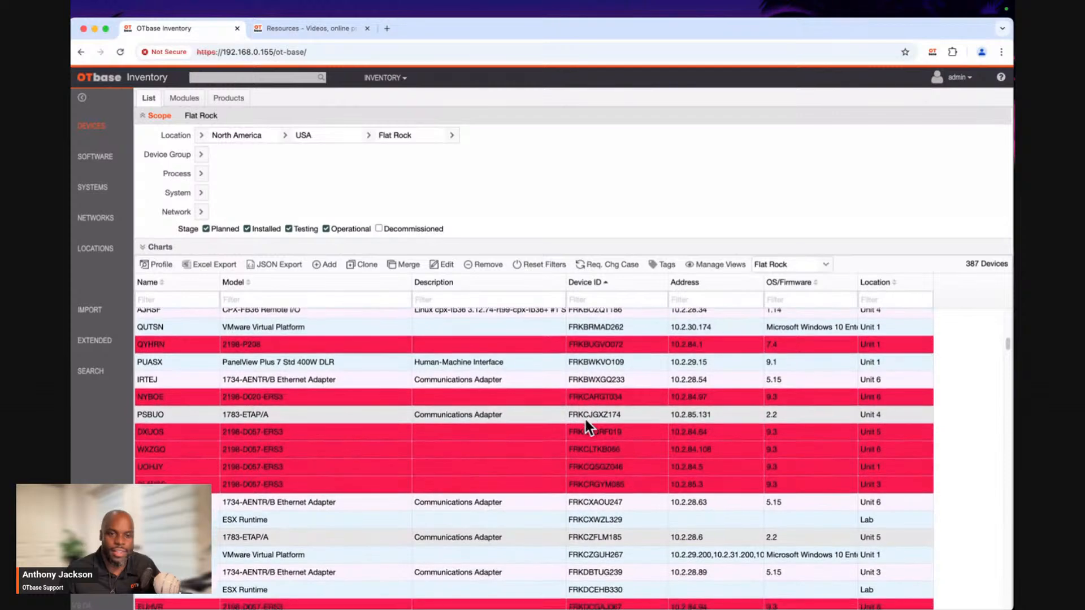
scroll(586, 419, down, 3)
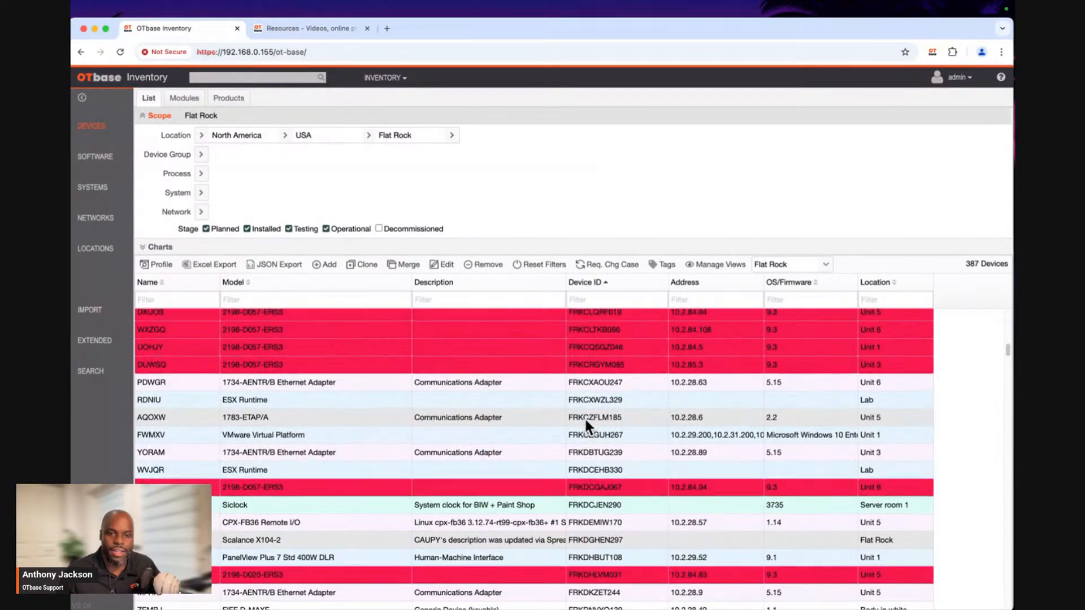
scroll(584, 417, up, 3)
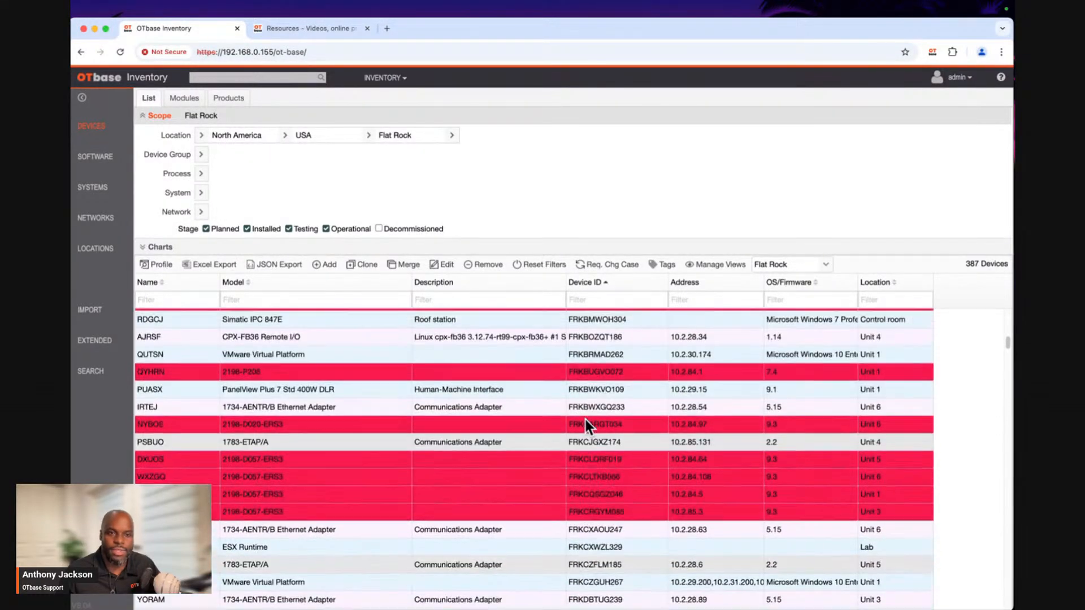
scroll(499, 361, up, 3)
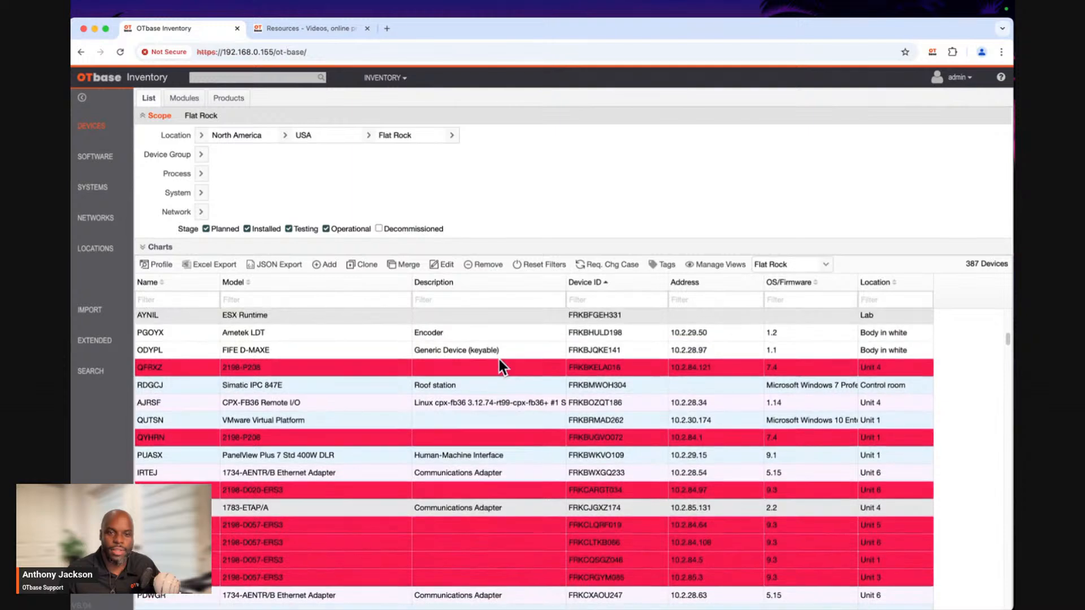
scroll(499, 362, up, 5)
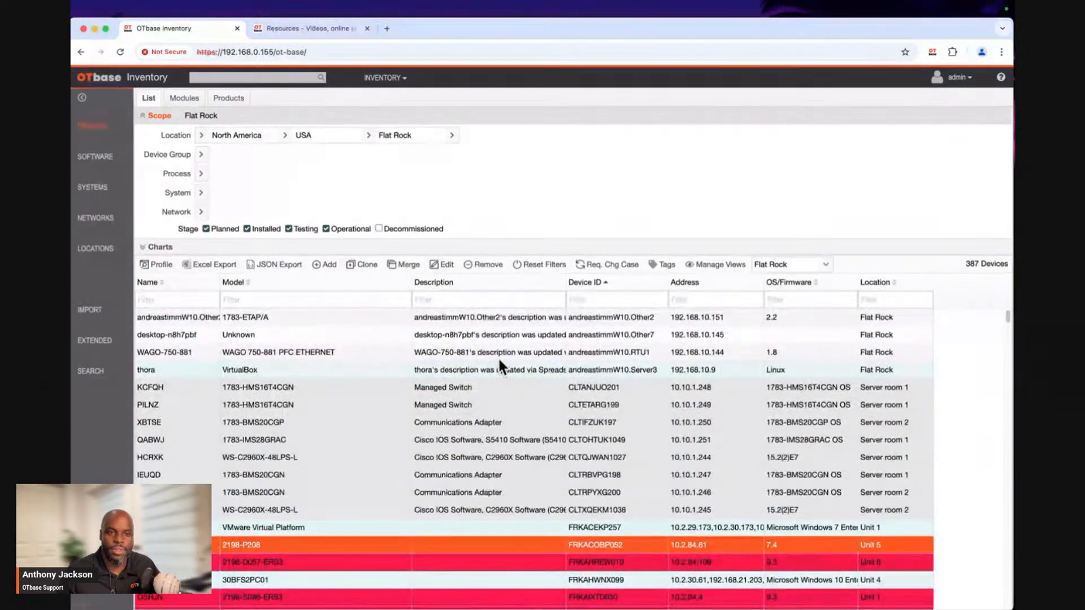
scroll(499, 362, down, 1)
scroll(498, 361, down, 3)
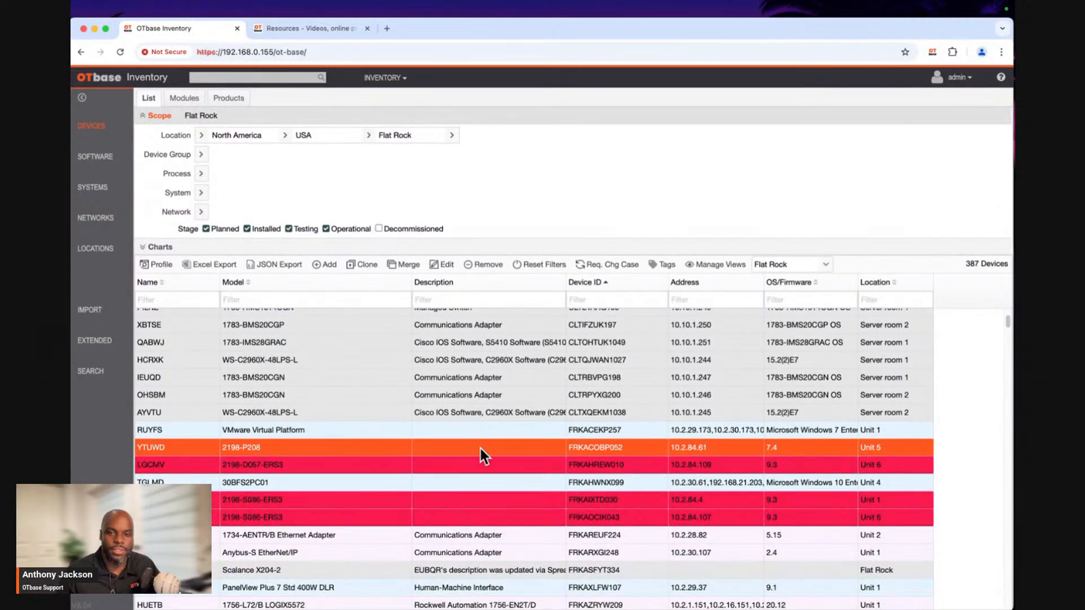
Add the Type column to the Flat Rock device list.
right_click(914, 276)
click(939, 541)
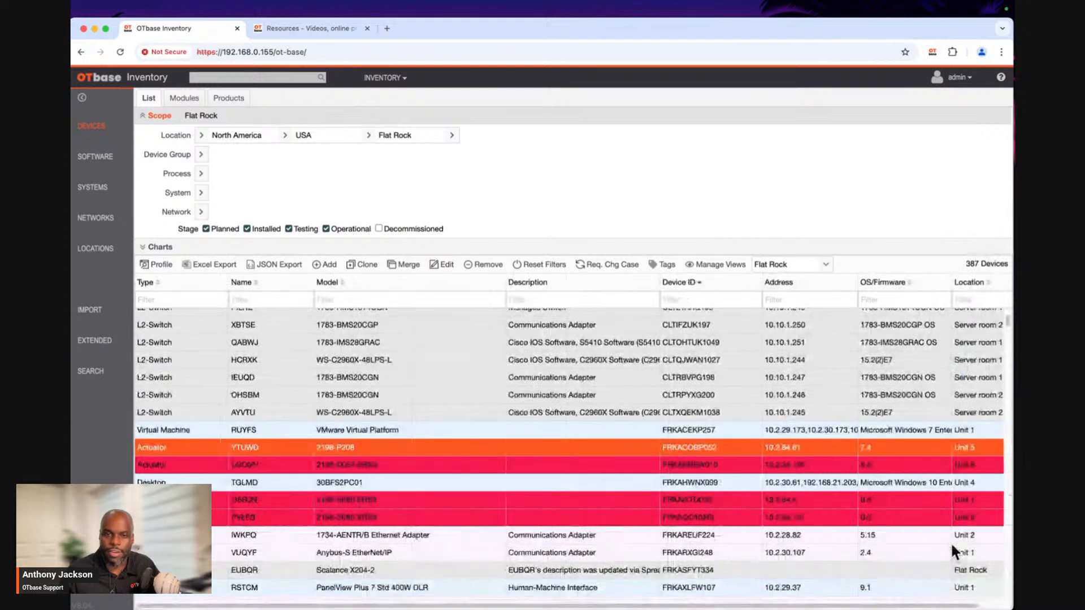
click(694, 282)
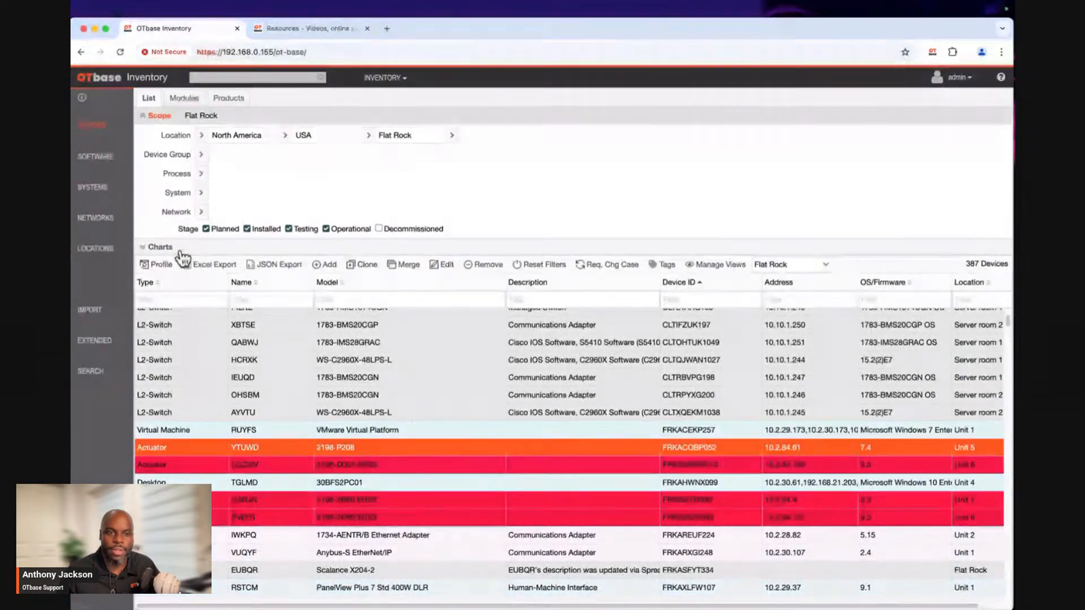
Open the PLC named HUETB for editing and expand its Extended fields.
scroll(188, 373, down, 5)
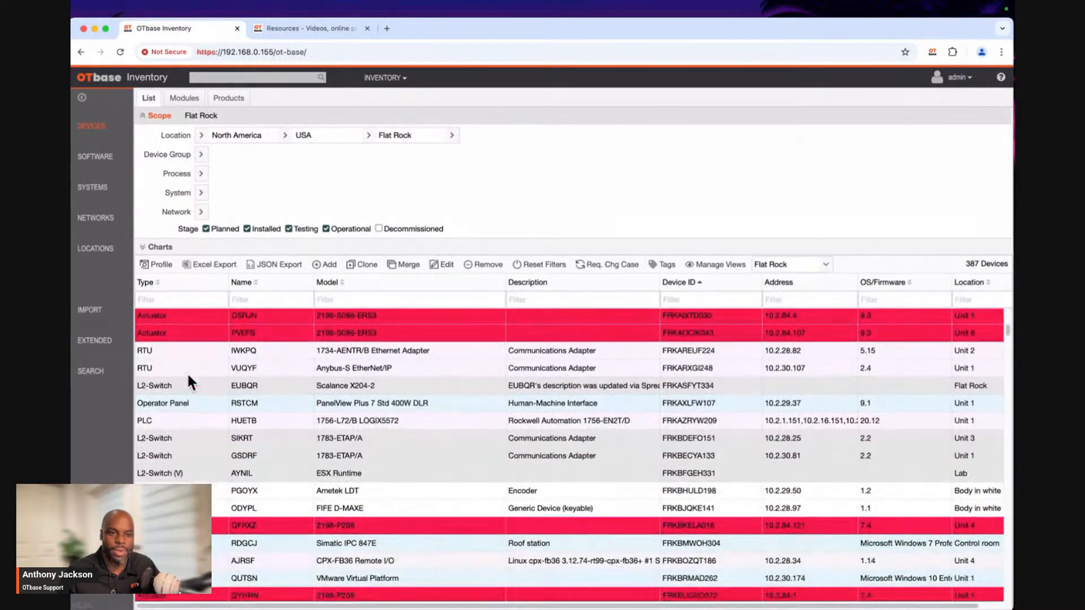
click(492, 412)
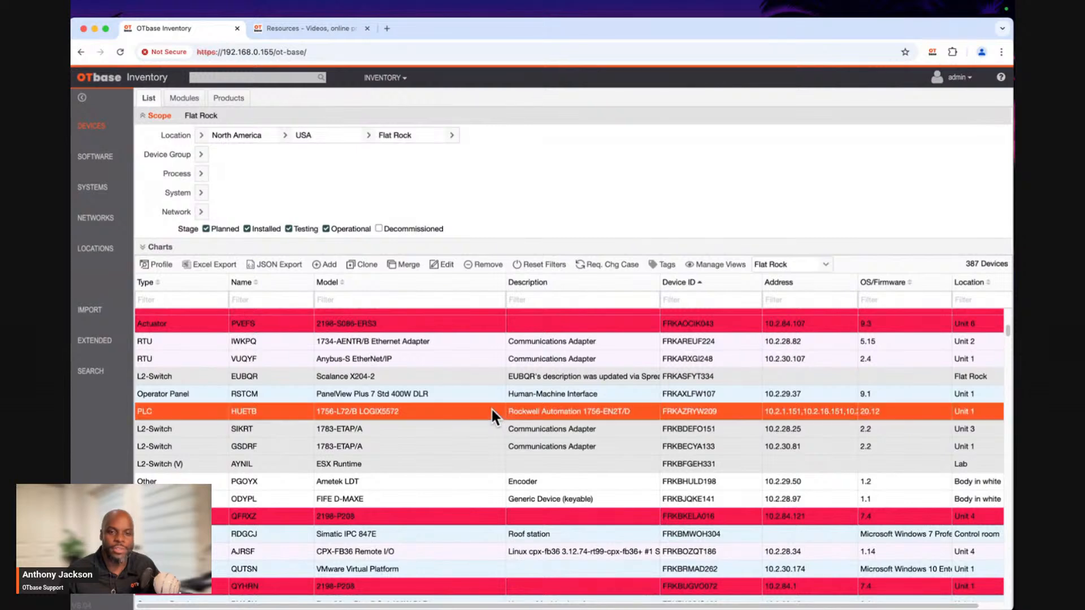
click(444, 264)
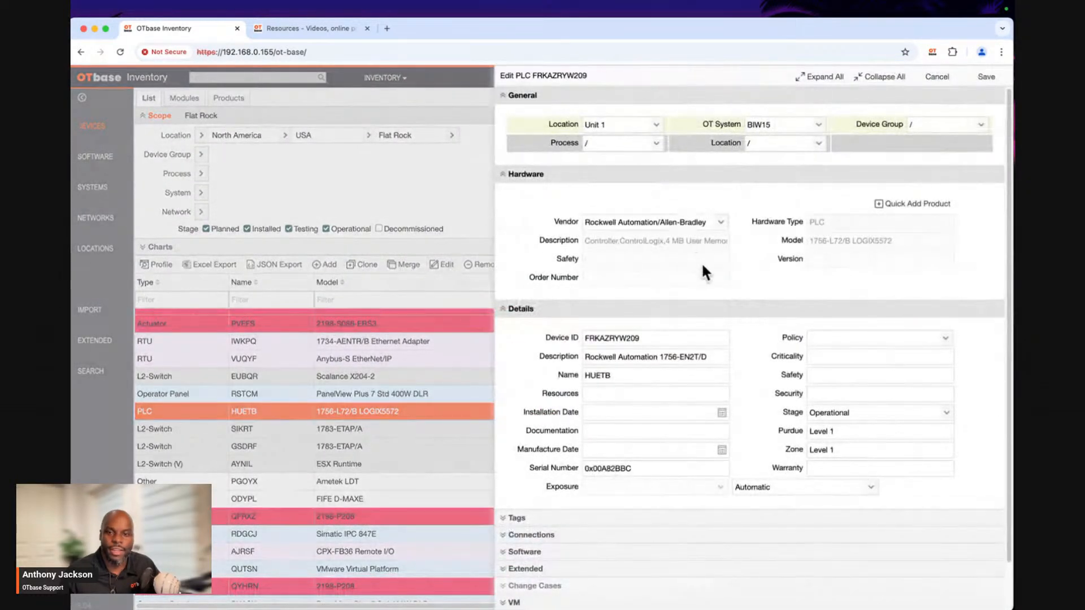
scroll(695, 294, down, 2)
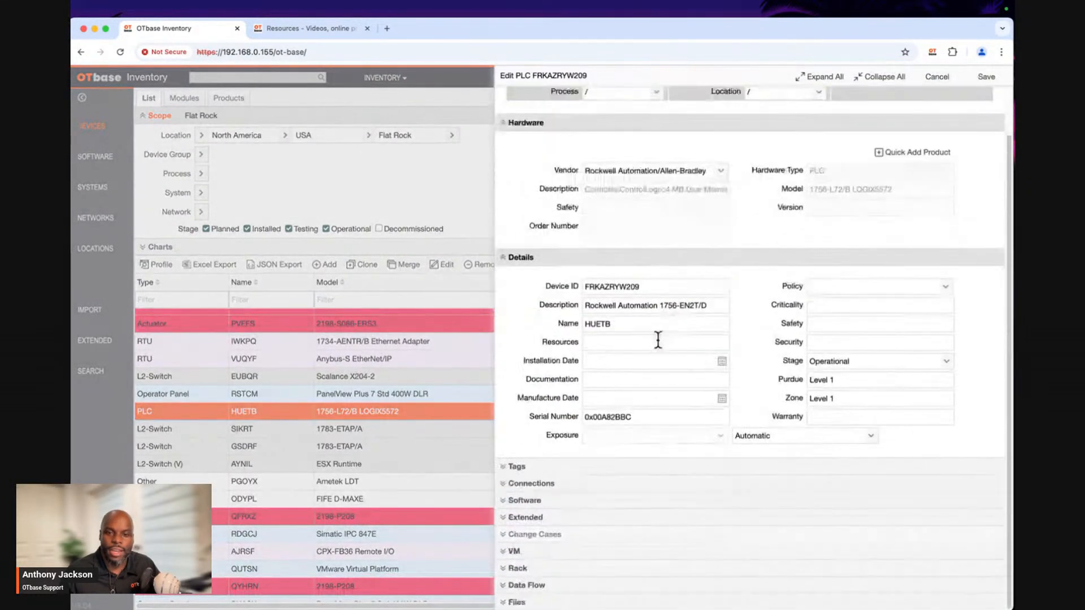
click(522, 518)
scroll(621, 508, down, 1)
scroll(560, 496, down, 3)
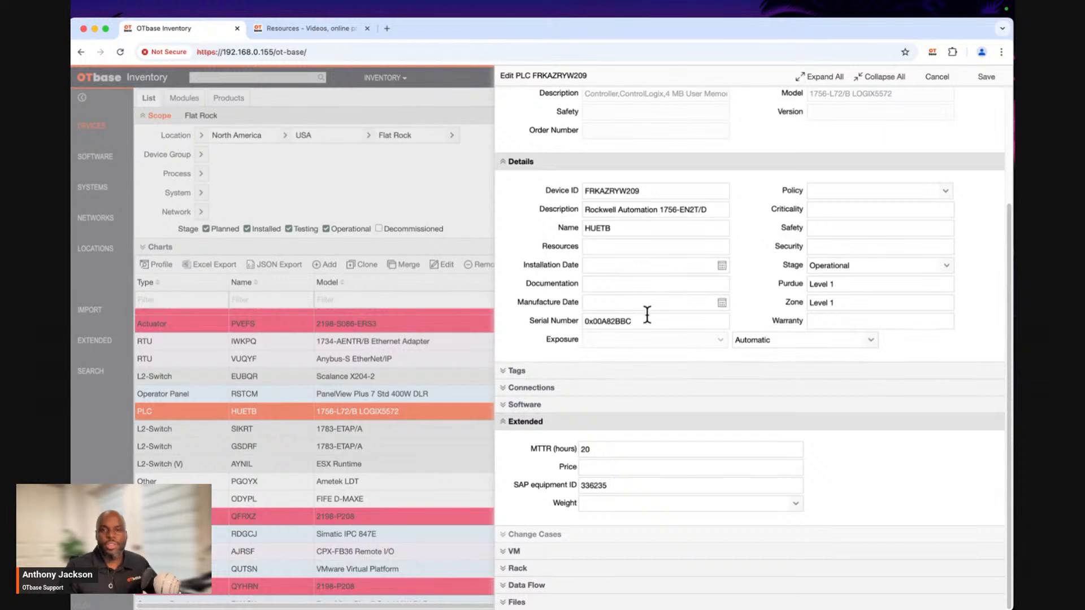
scroll(746, 285, up, 2)
scroll(747, 284, down, 2)
Set the PLC's Price to "$5,000" and its Weight to "Not so Heavy", and save the device.
click(585, 469)
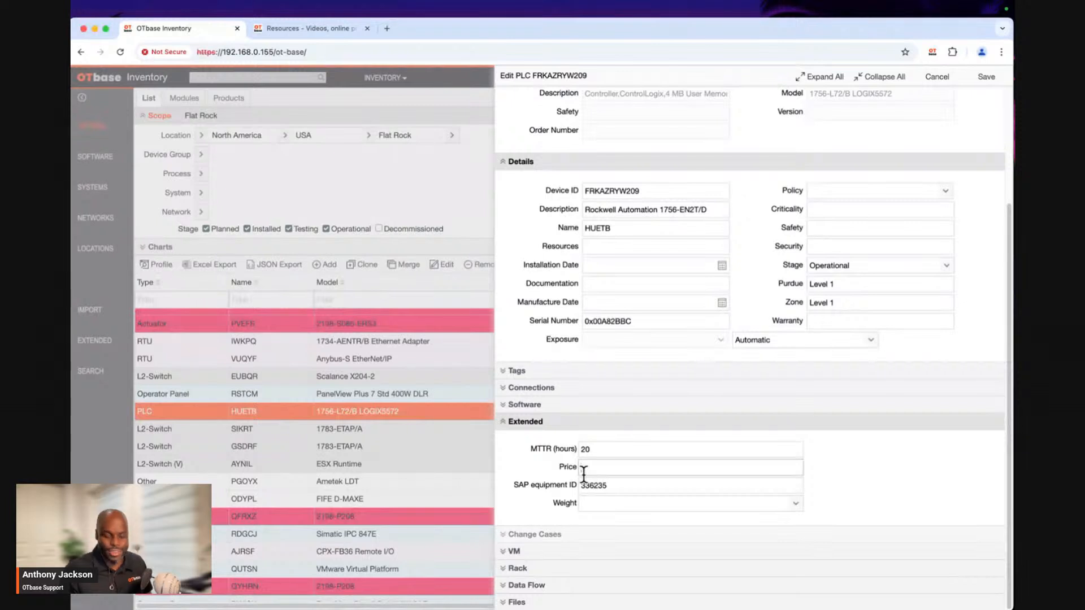
text(5,000)
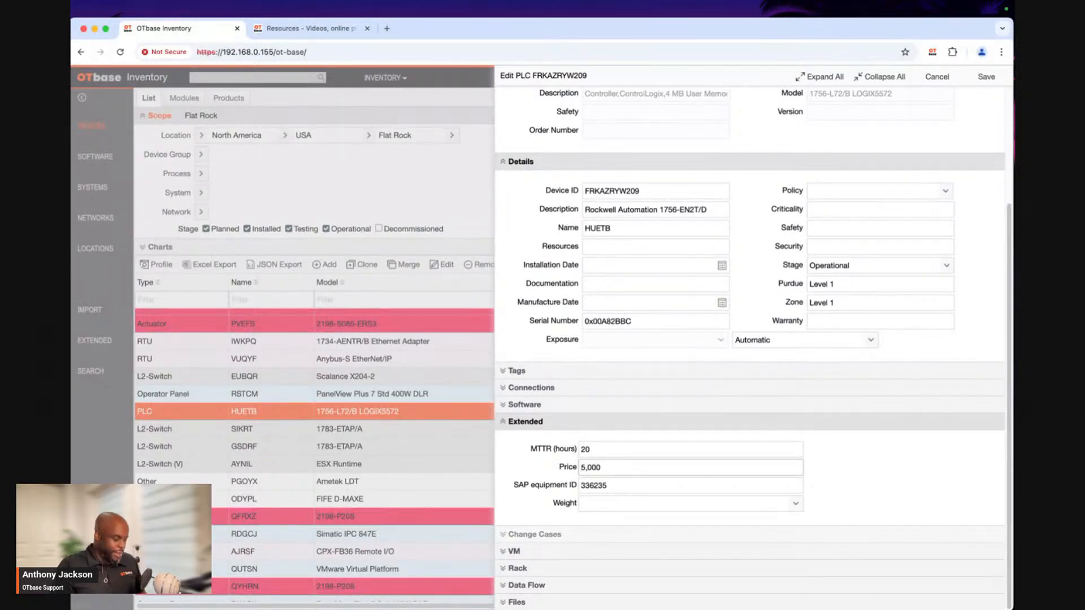
click(581, 467)
text($)
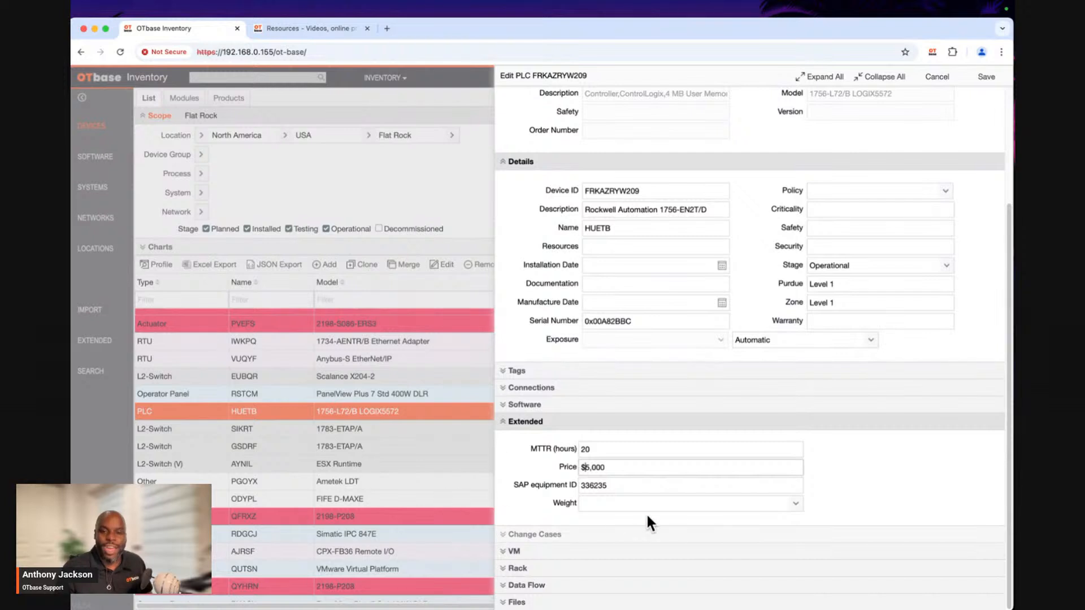
click(709, 504)
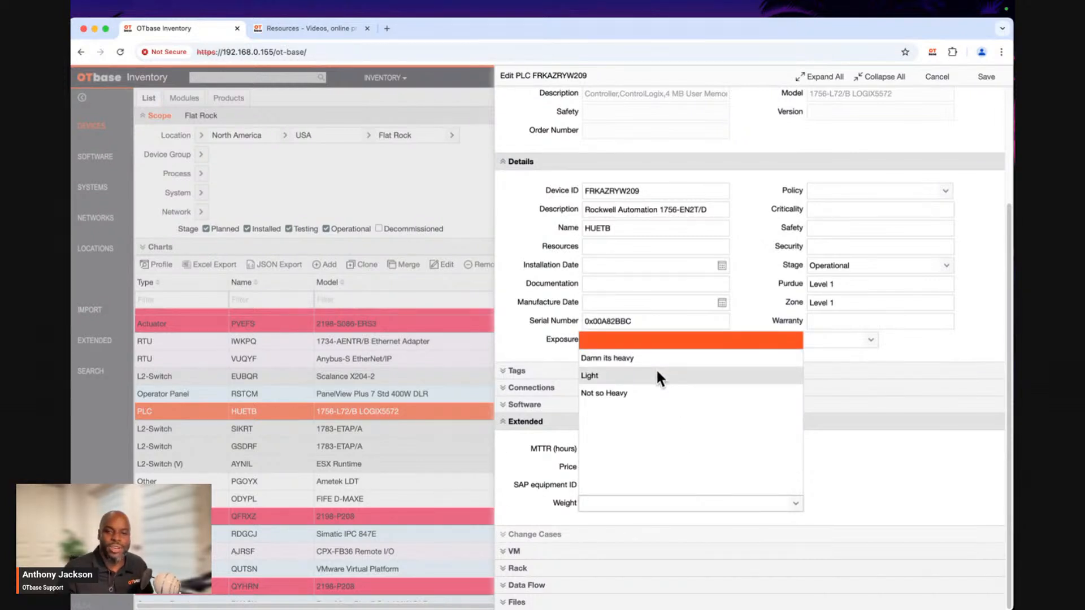
click(643, 393)
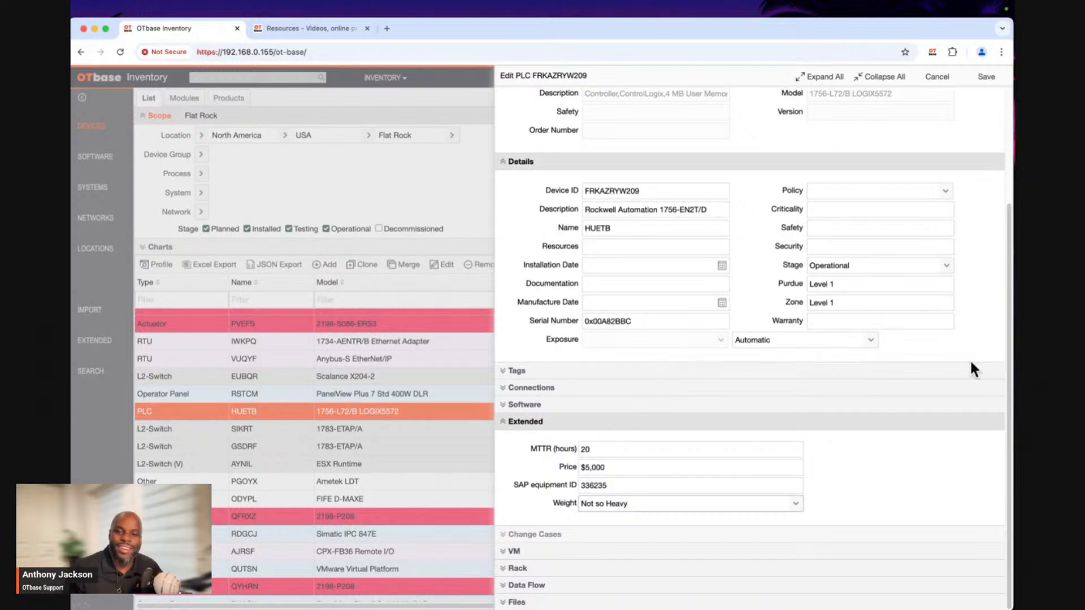
scroll(978, 315, up, 1)
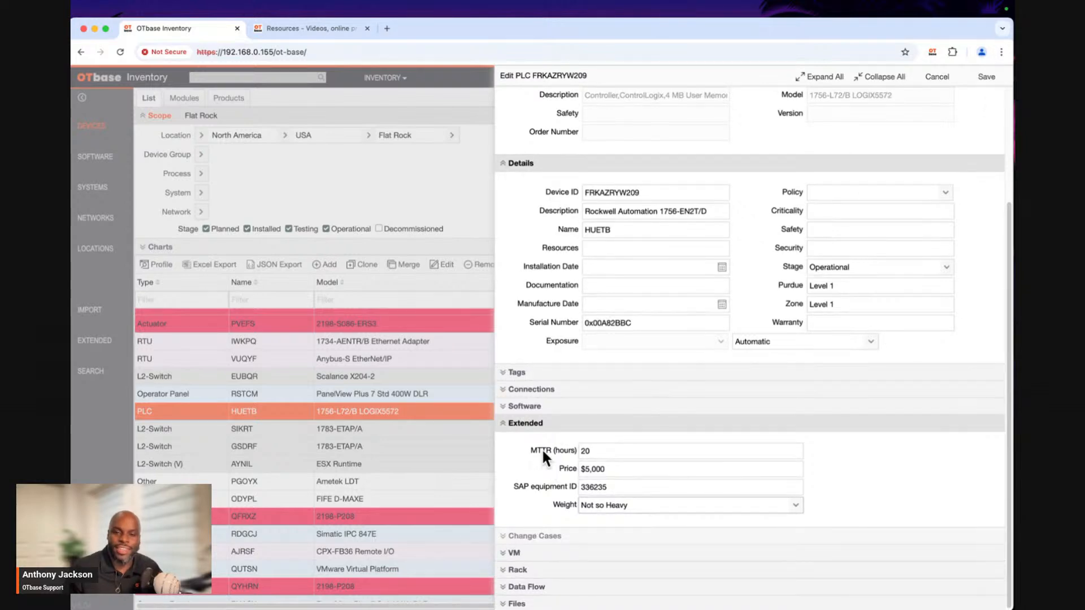
click(996, 86)
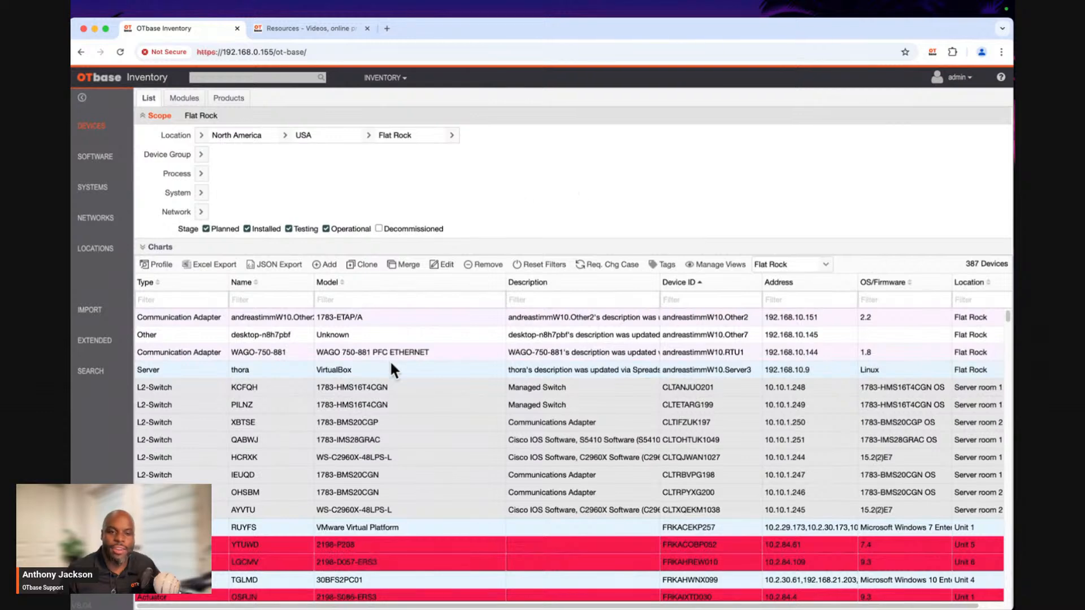
Examine the Price and Weight values in the Extended section of HUETB's device profile, then close the profile.
scroll(408, 397, down, 5)
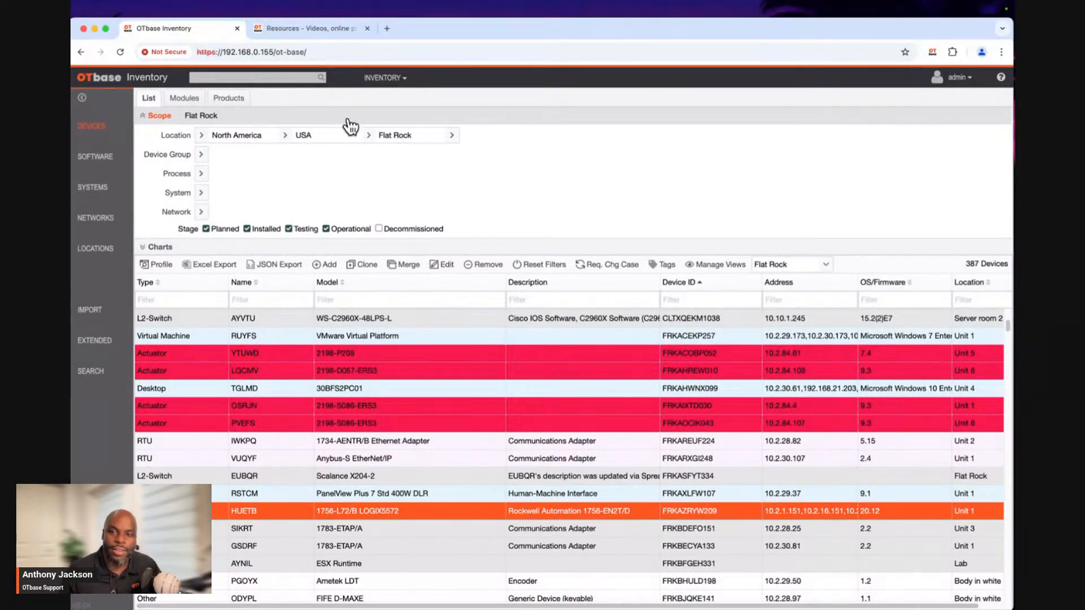
double_click(326, 511)
drag(494, 38, 565, 41)
scroll(340, 267, down, 5)
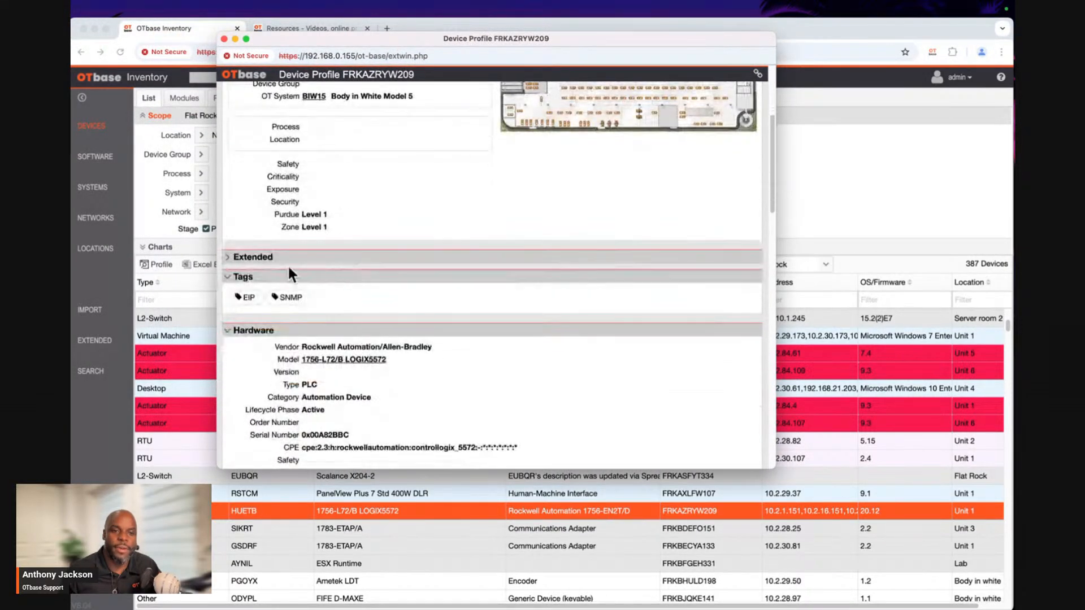
click(291, 258)
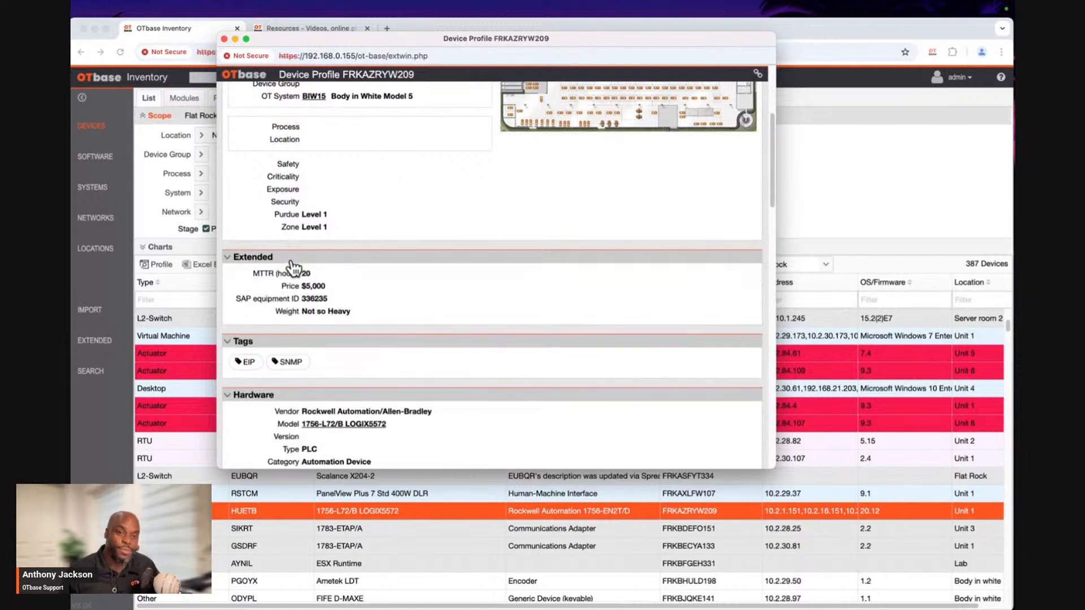
drag(298, 286, 339, 286)
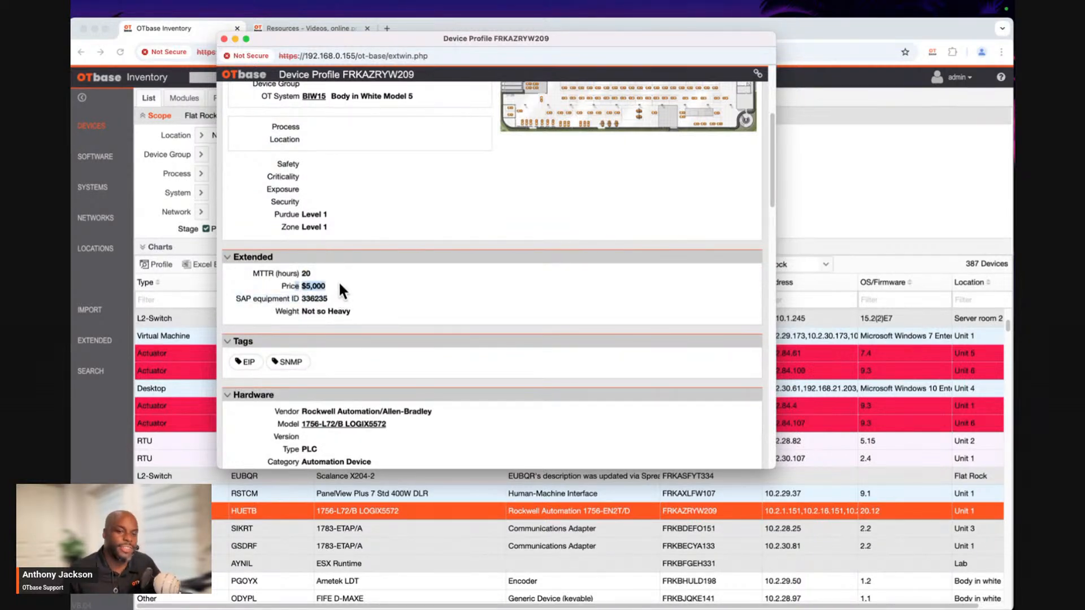
click(349, 310)
drag(348, 311, 281, 313)
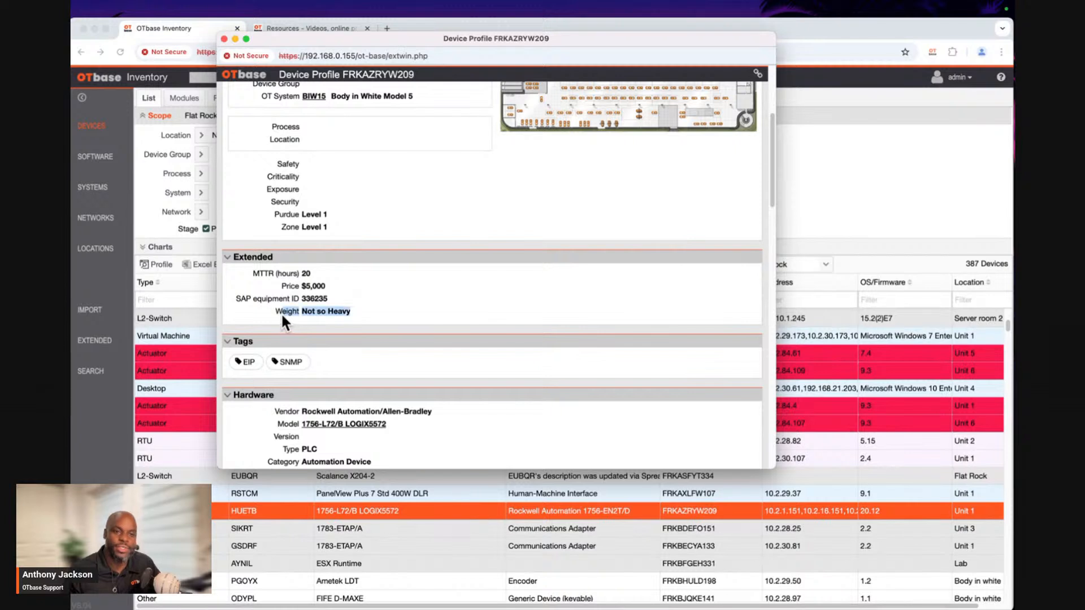
scroll(415, 270, up, 3)
scroll(415, 271, up, 2)
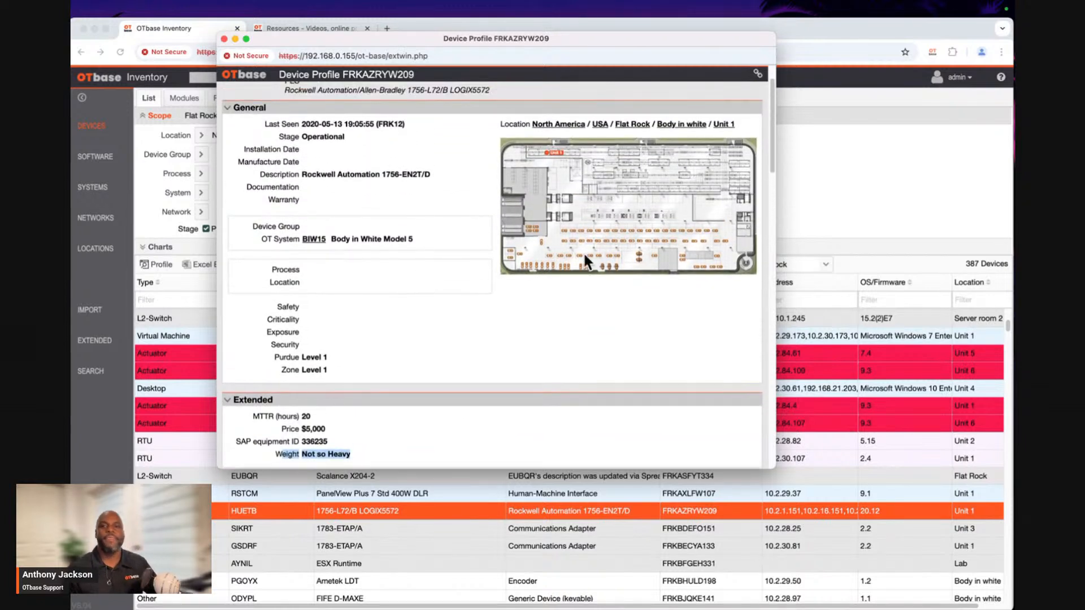
click(224, 39)
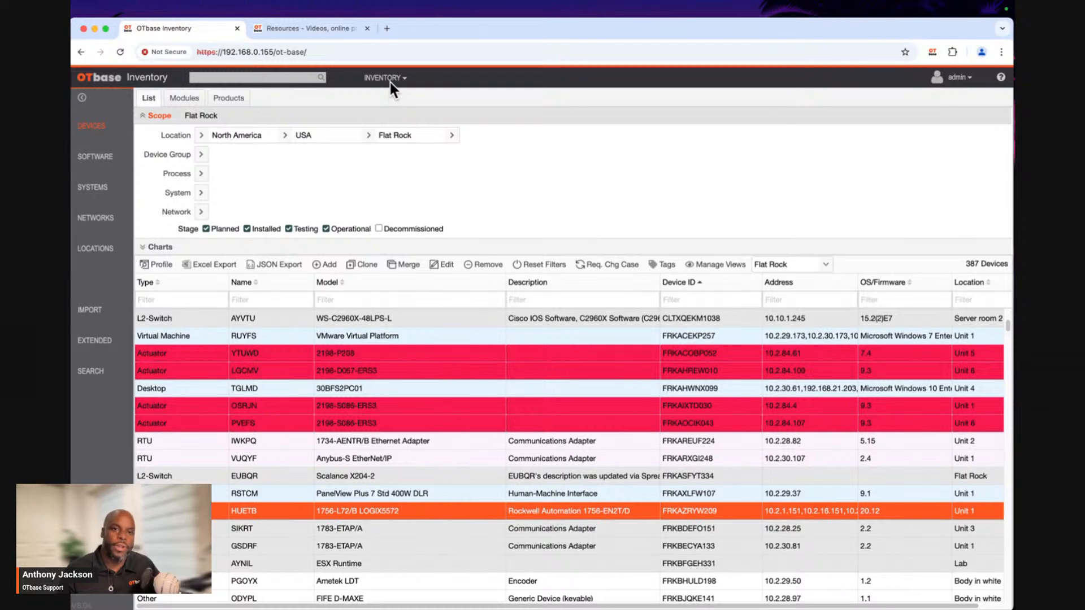
Filter the device list by type "plc" and look through the matching devices.
click(176, 300)
text(plc)
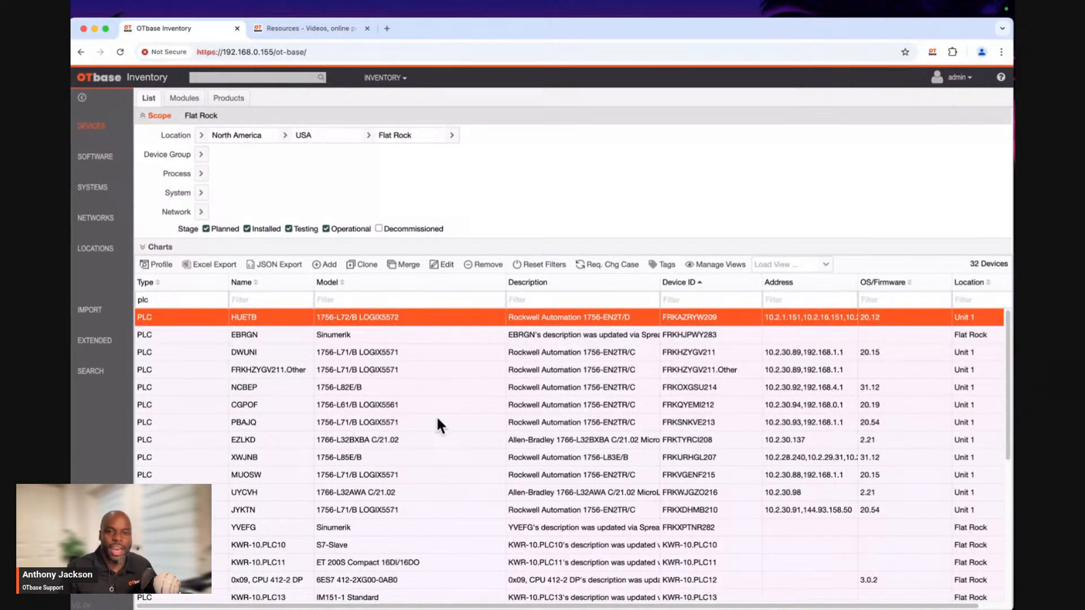
scroll(439, 418, down, 5)
scroll(441, 419, up, 3)
scroll(441, 419, down, 3)
scroll(441, 419, up, 3)
scroll(440, 418, up, 4)
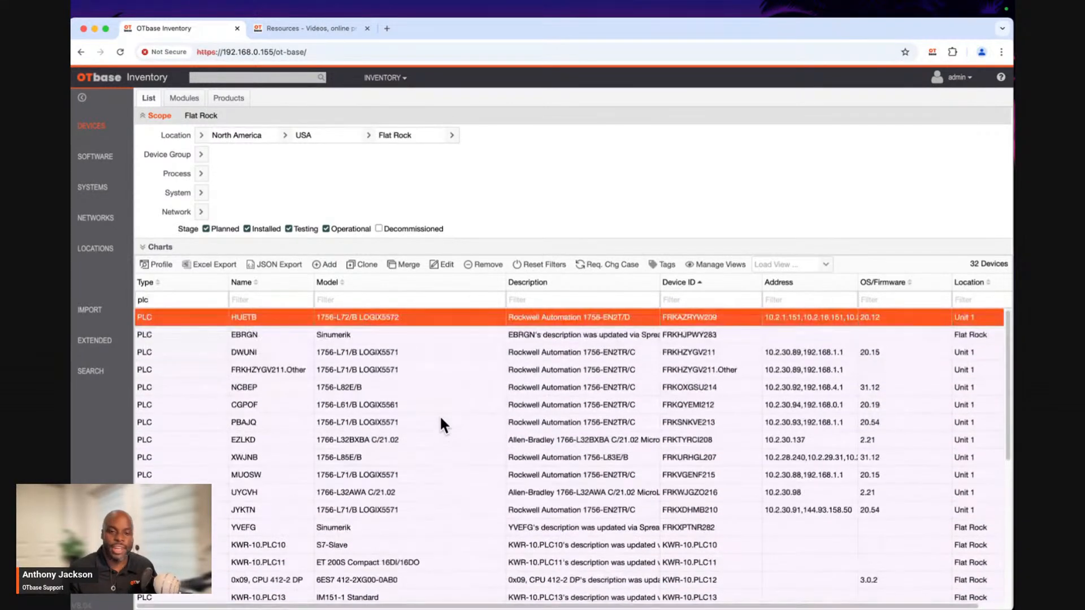
scroll(441, 421, down, 1)
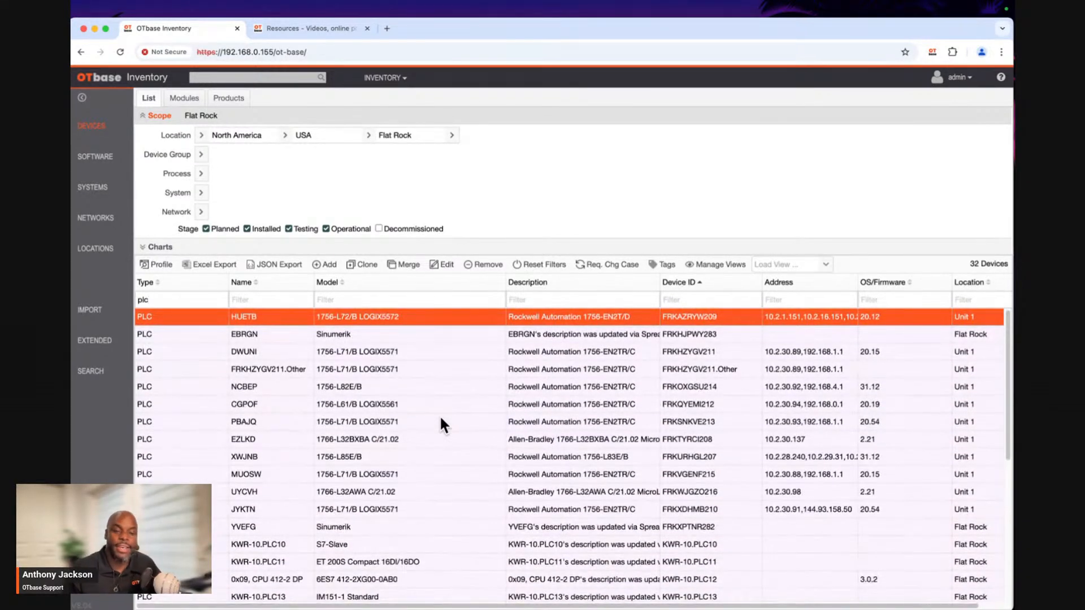
scroll(303, 418, down, 1)
scroll(236, 367, up, 2)
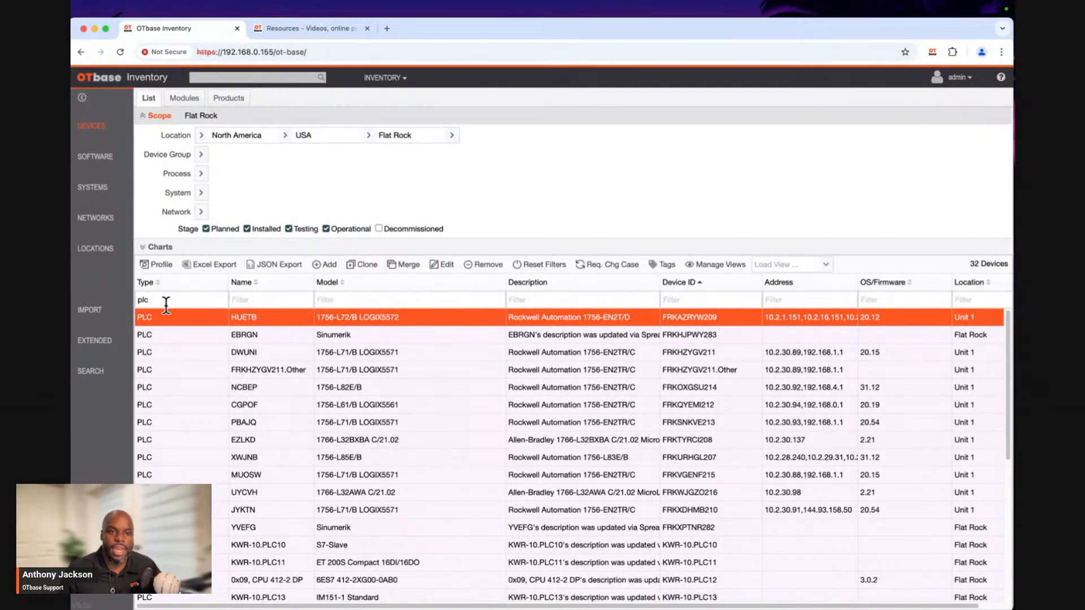
scroll(938, 450, down, 3)
scroll(938, 450, up, 3)
scroll(955, 418, down, 1)
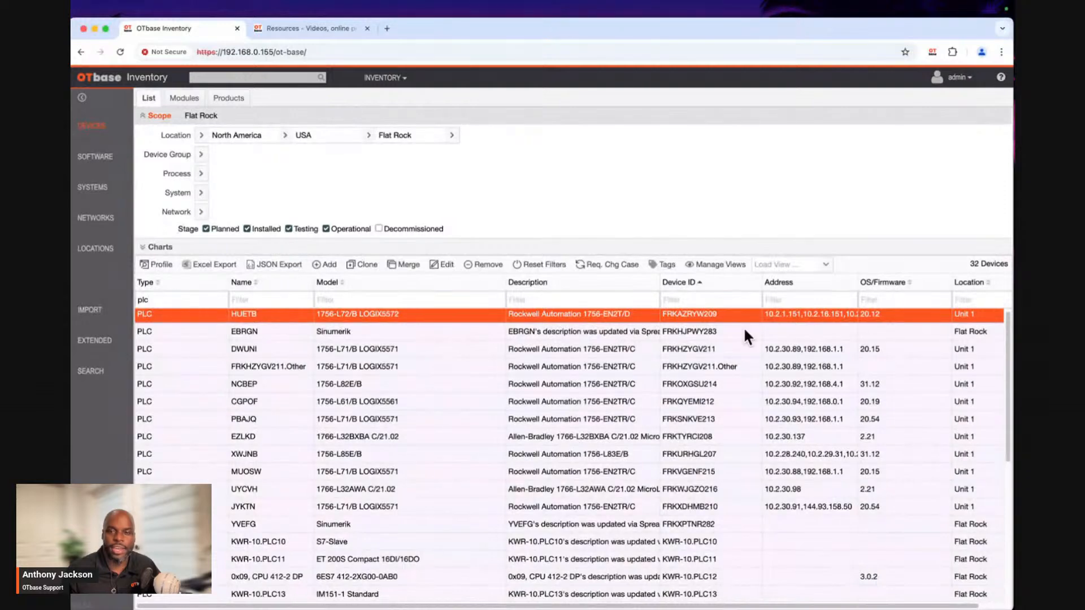
Narrow the PLC list to devices whose location matches "unit 1" and look across the filtered columns.
click(969, 300)
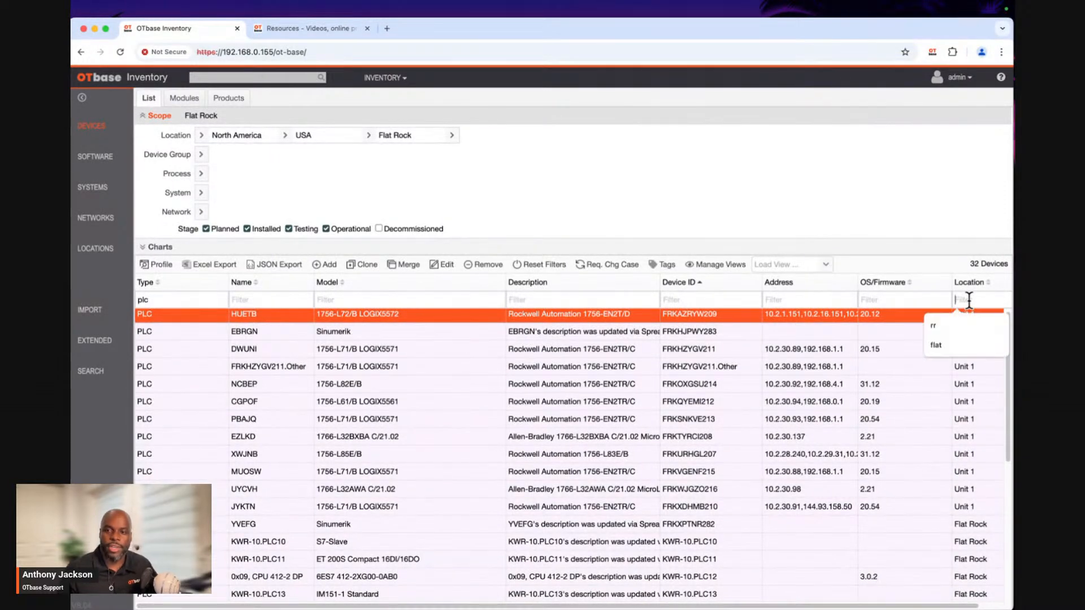
text(unit)
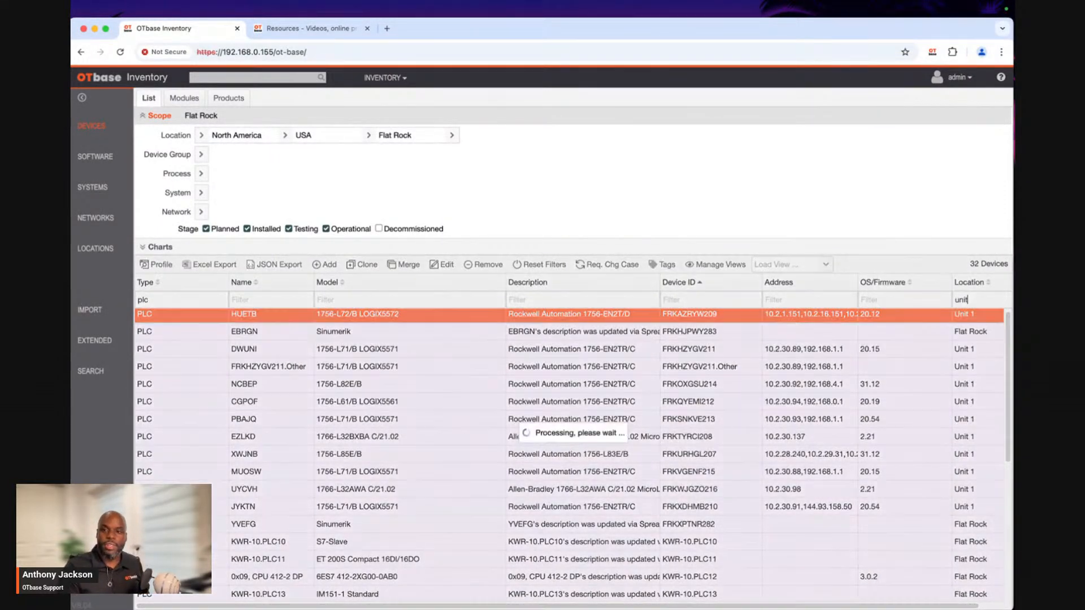
text( 1)
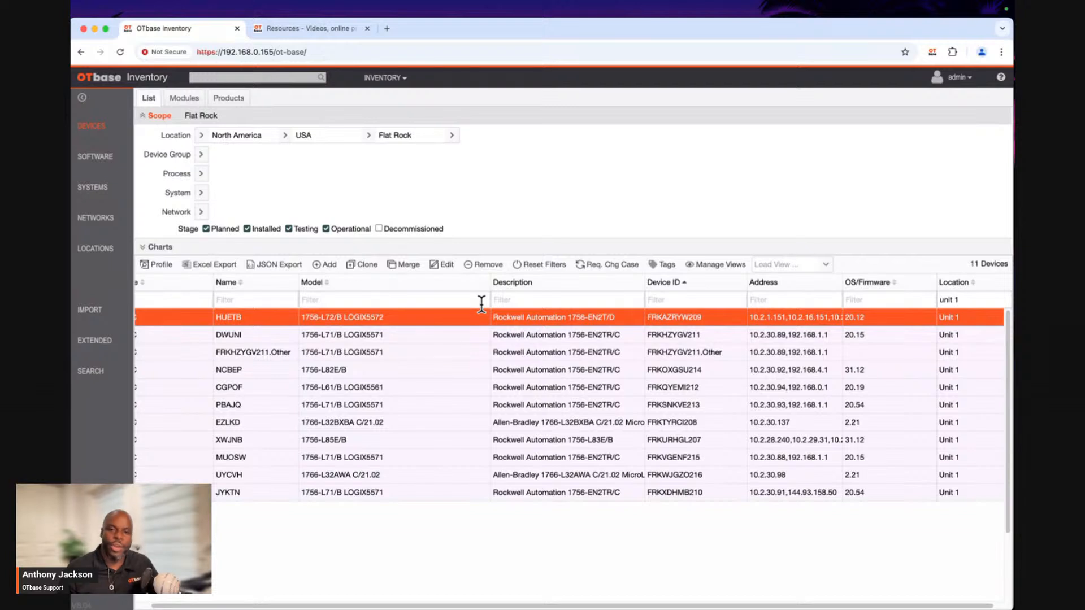
drag(290, 607, 202, 606)
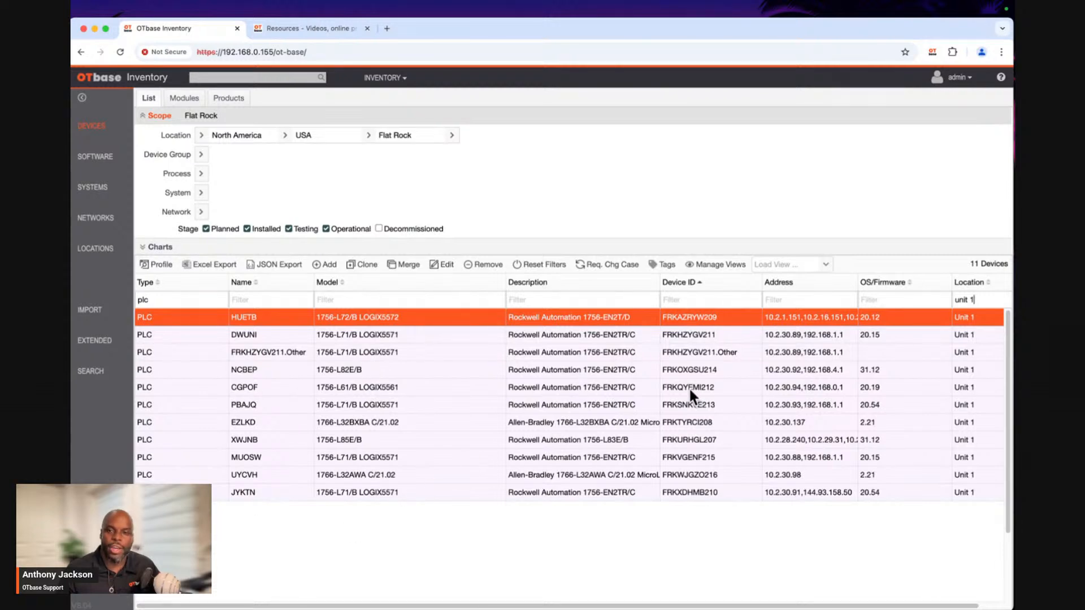
Save the current scope and filter settings as a public view named "Everyday PLCs".
click(721, 265)
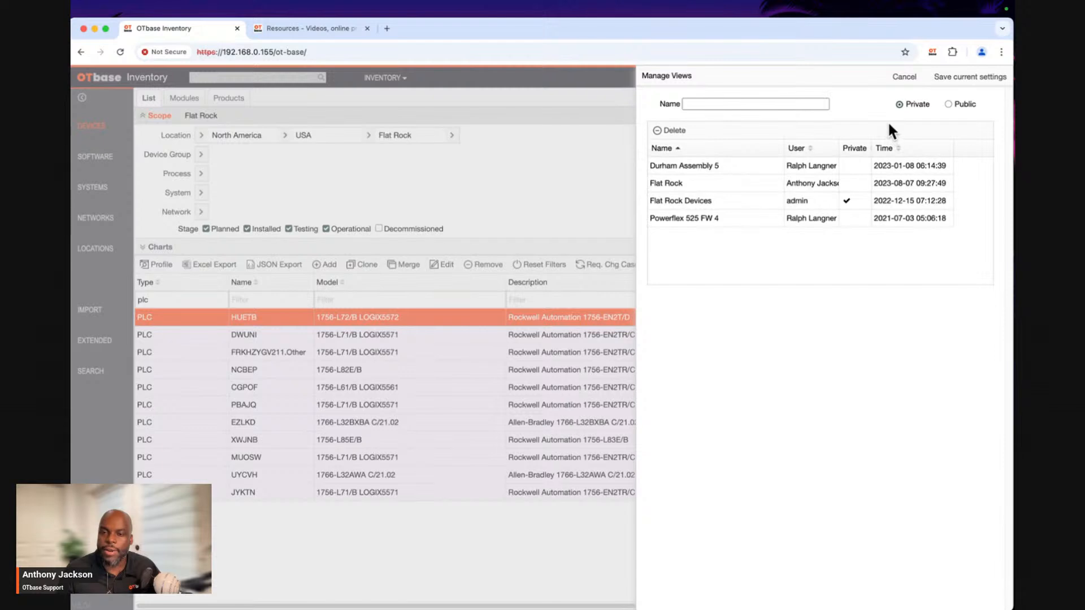
click(789, 104)
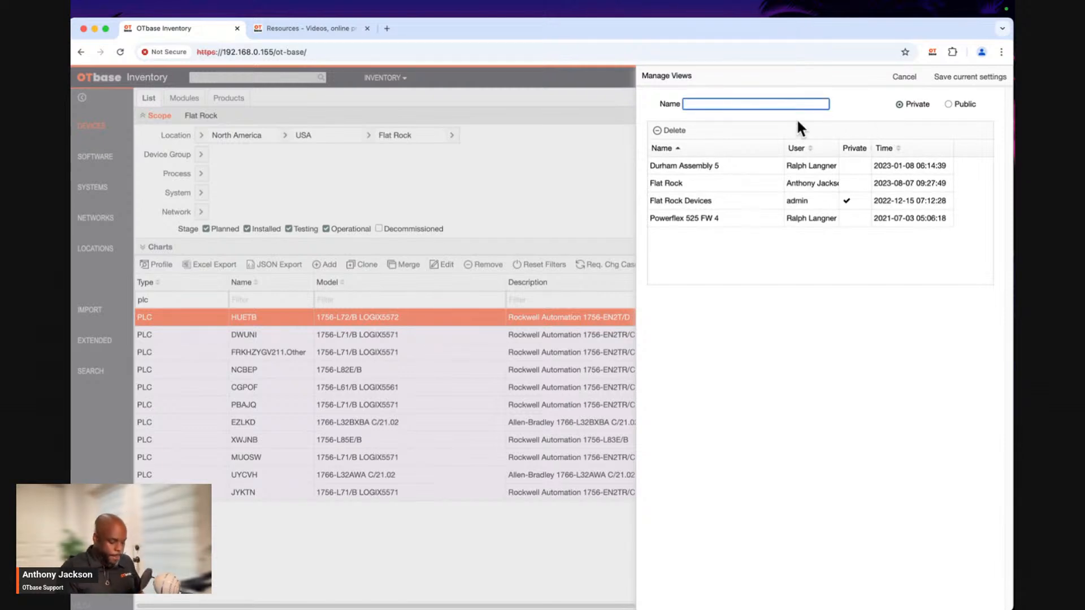
text(Every)
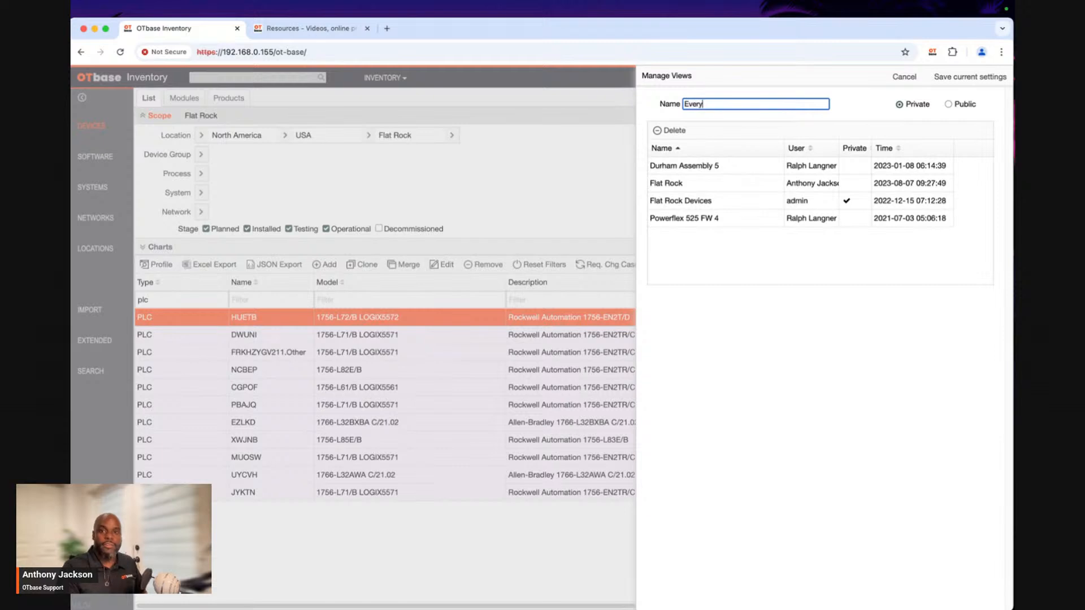
text(day PLCs)
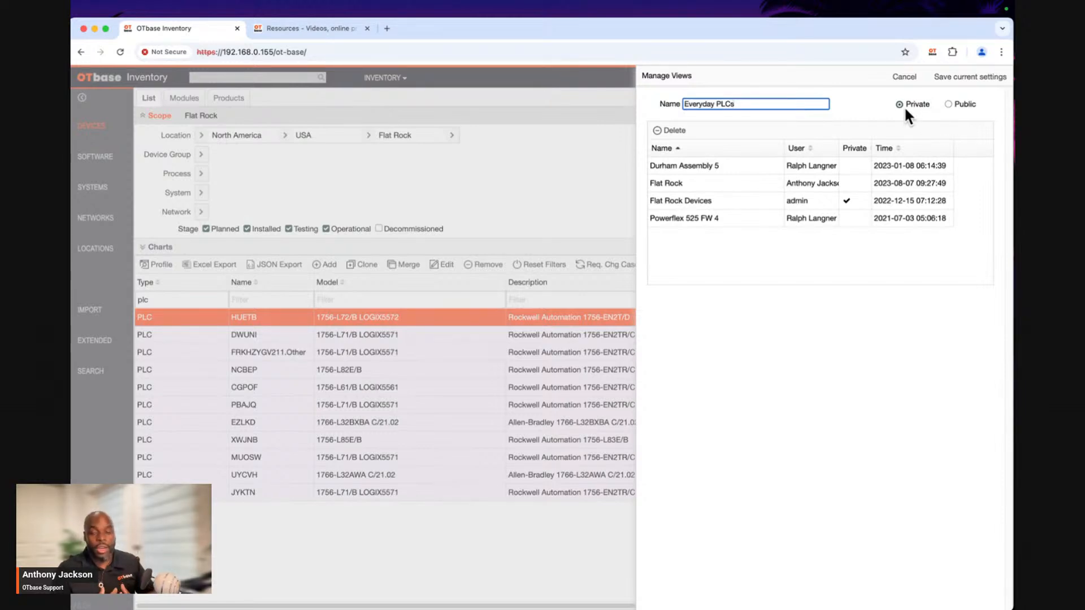
click(952, 105)
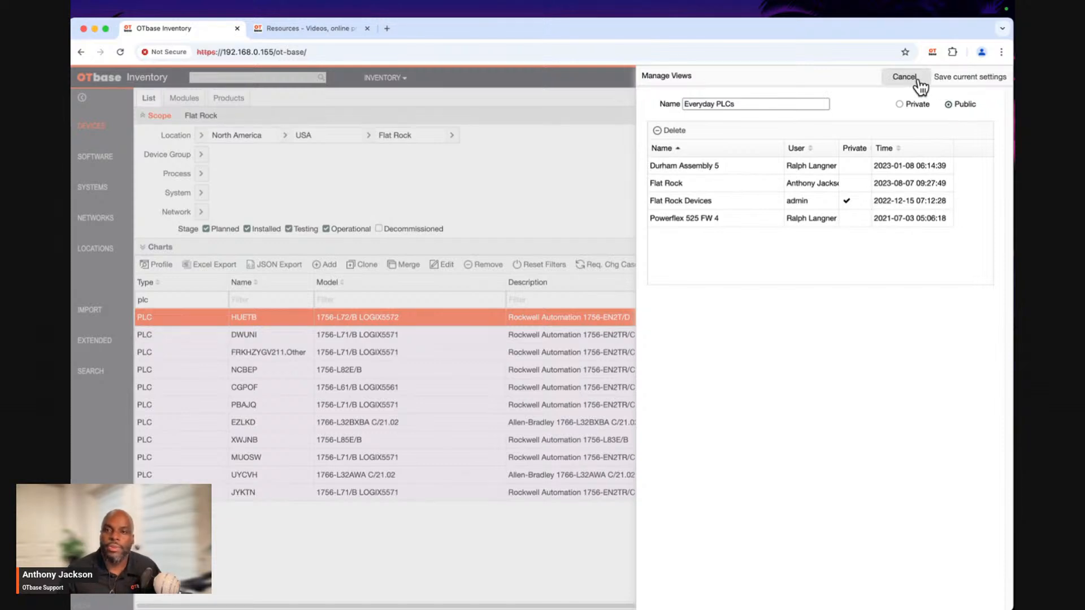
click(966, 80)
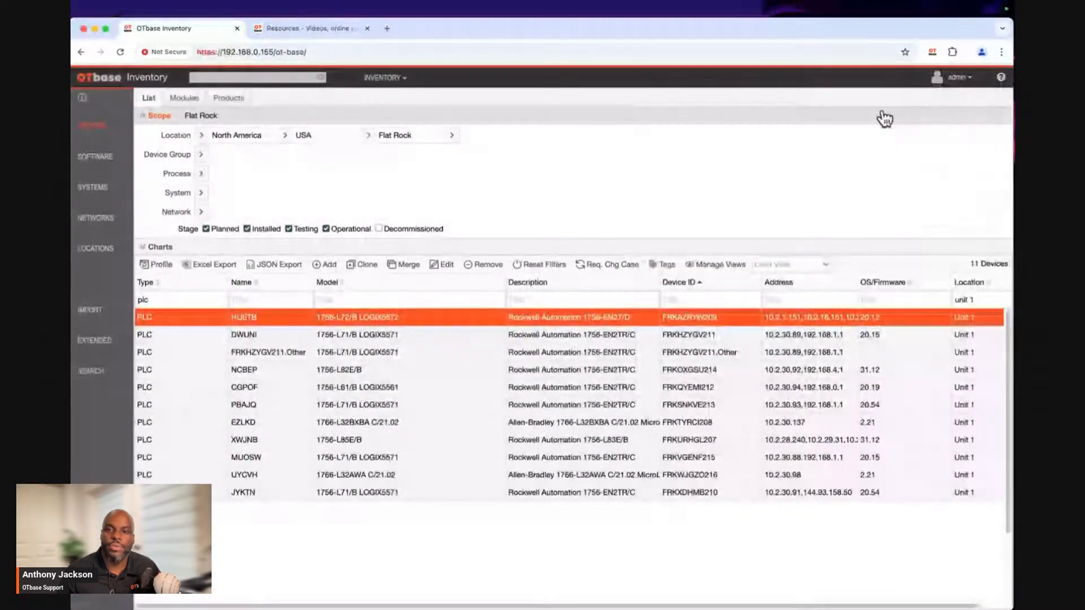
Check the list of saved views, close it, and load the Flat Rock view in the device list.
click(717, 264)
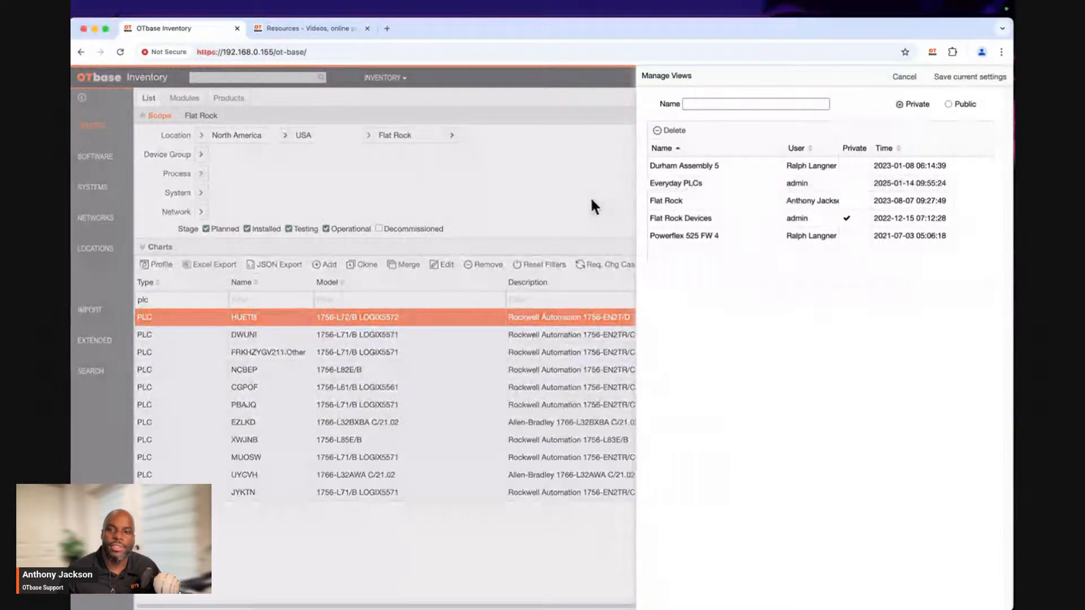
click(585, 226)
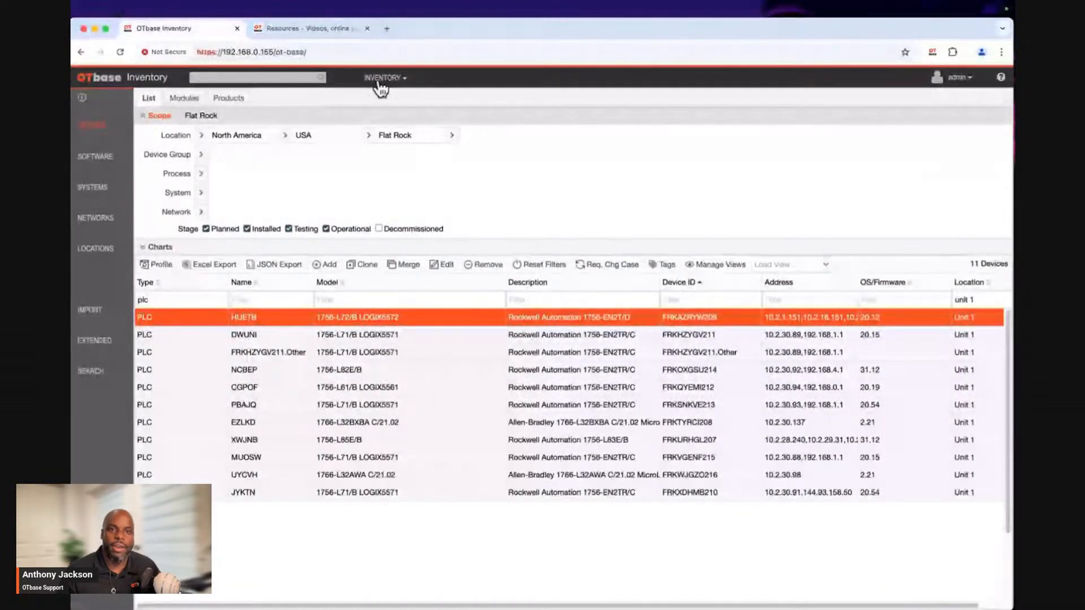
click(823, 265)
click(767, 312)
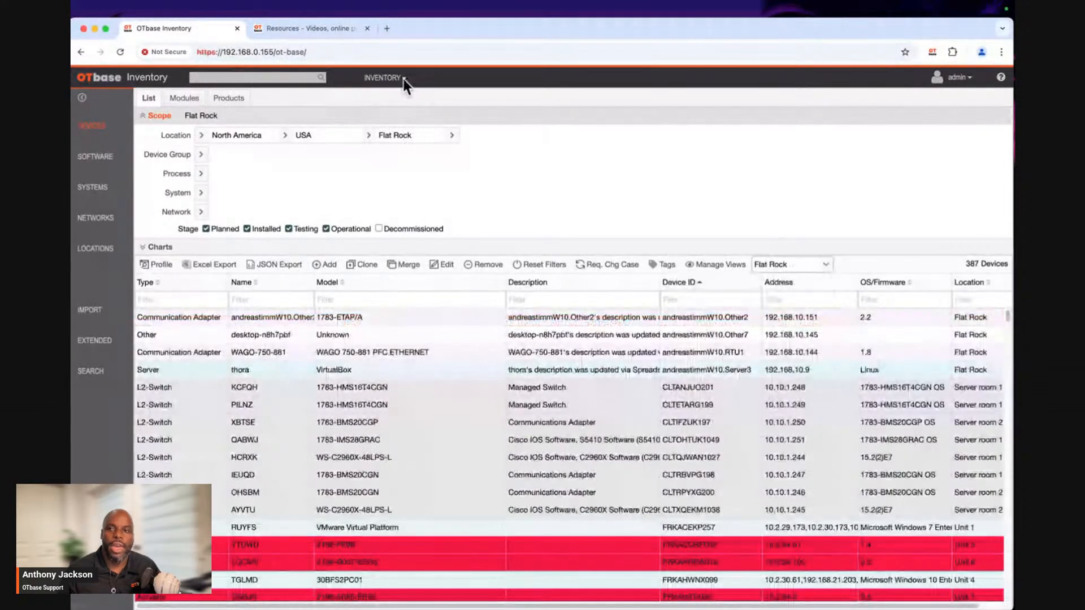
Log out and sign back in with the admin user ID and the account password.
click(964, 97)
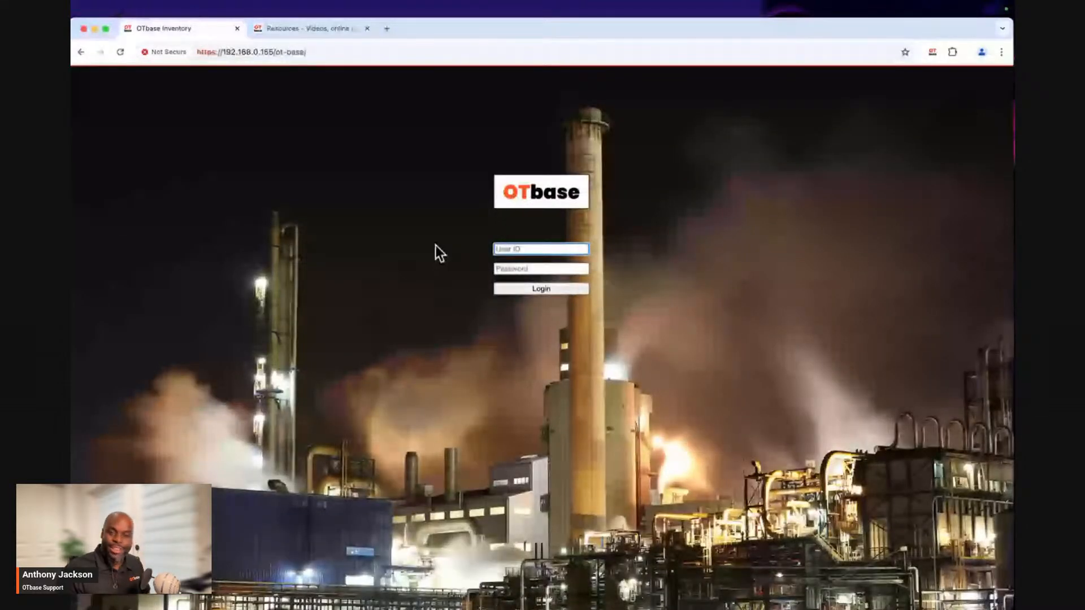
text(admin)
key(Tab)
text(otbase)
key(Return)
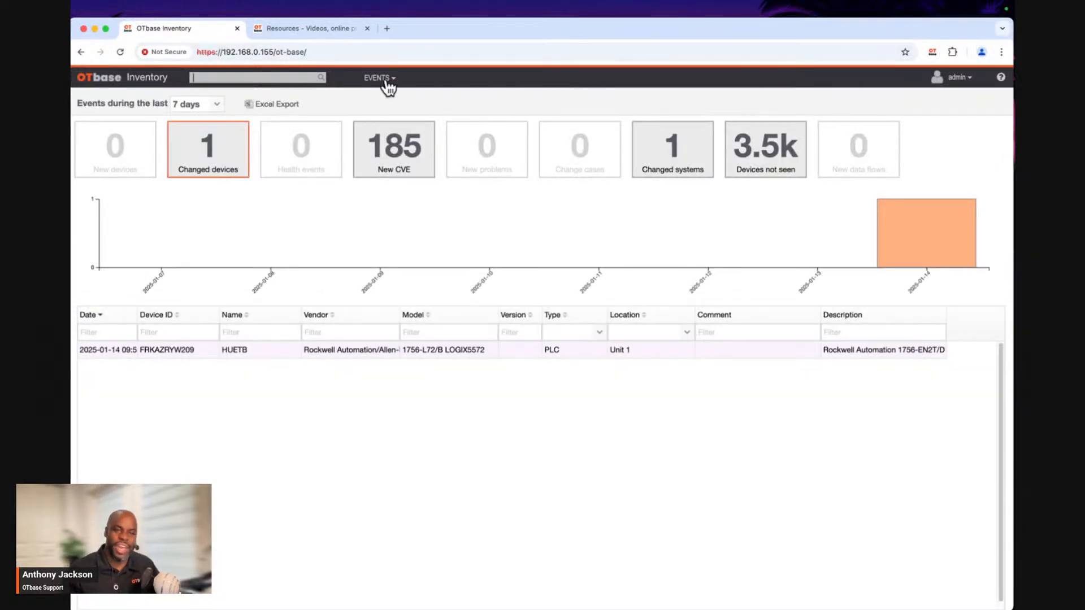
Open the inventory's device list, load the saved "Everyday PLCs" view, and select the PLC HUETB.
click(388, 84)
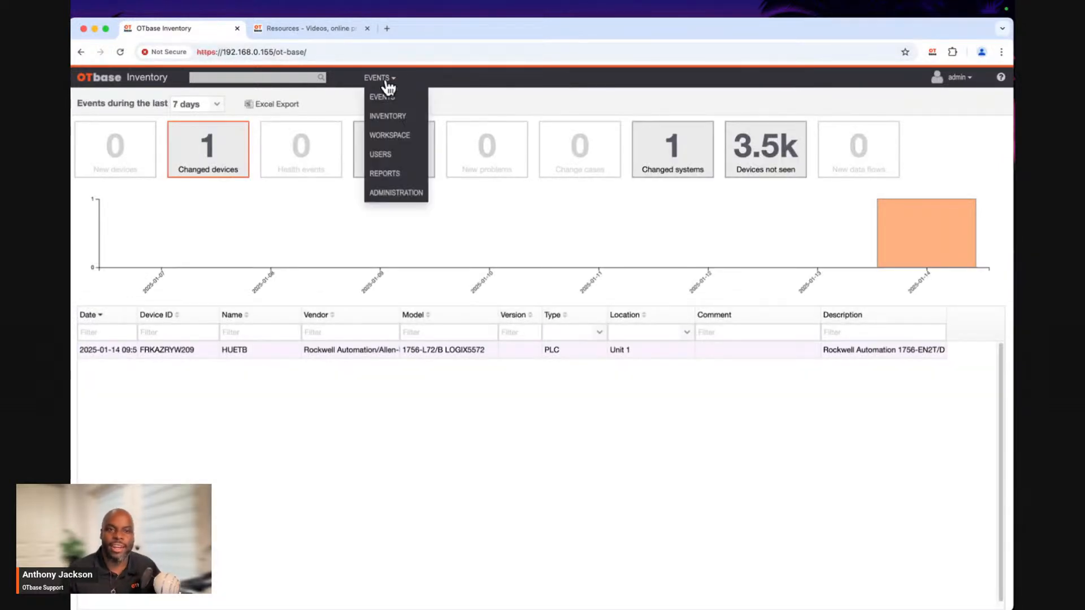
click(388, 115)
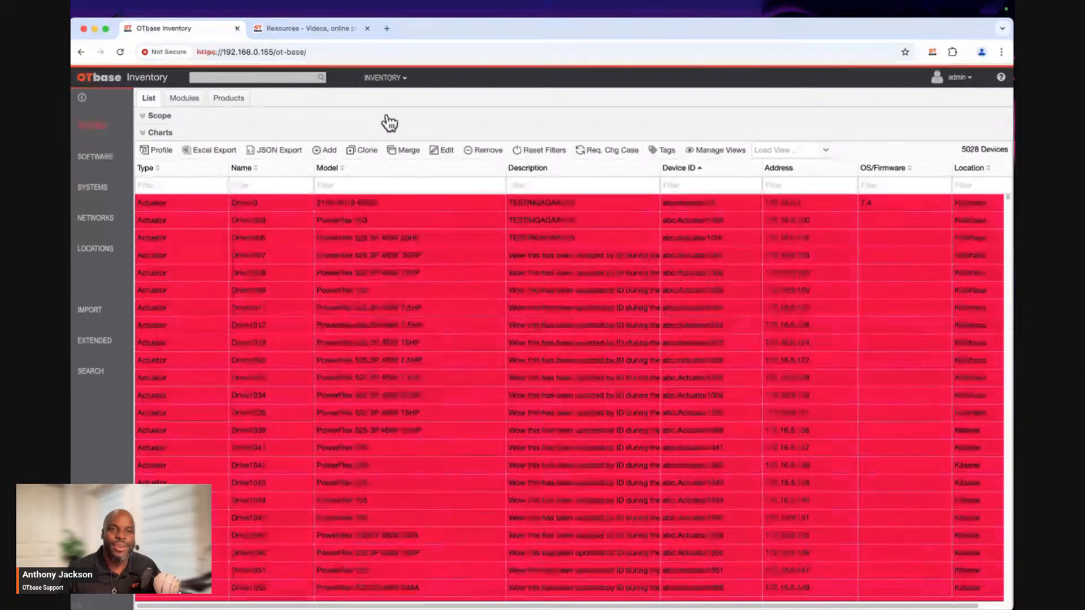
click(209, 116)
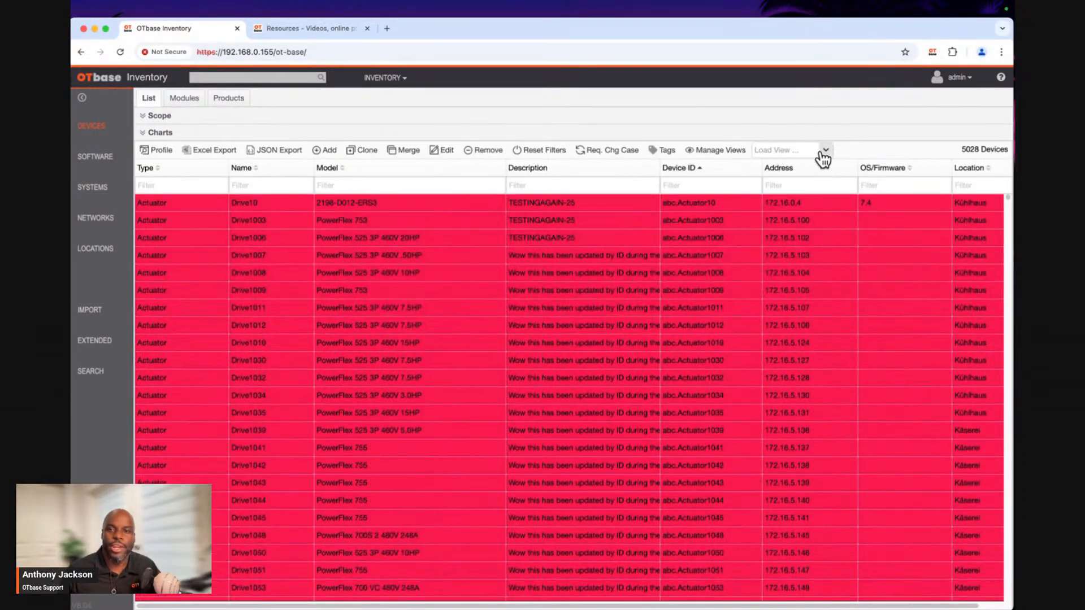
click(820, 151)
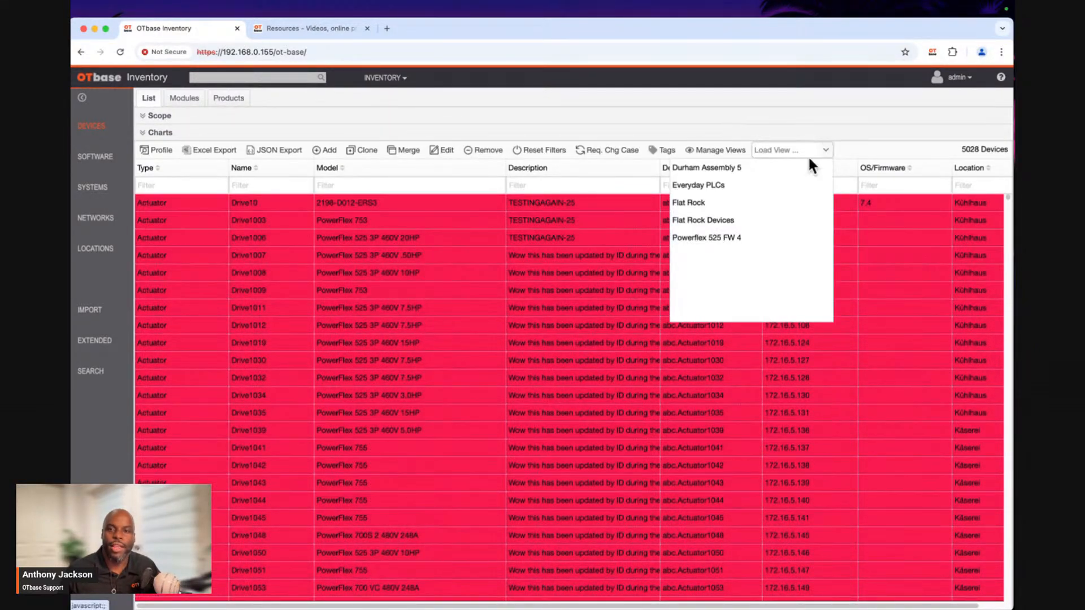
click(711, 185)
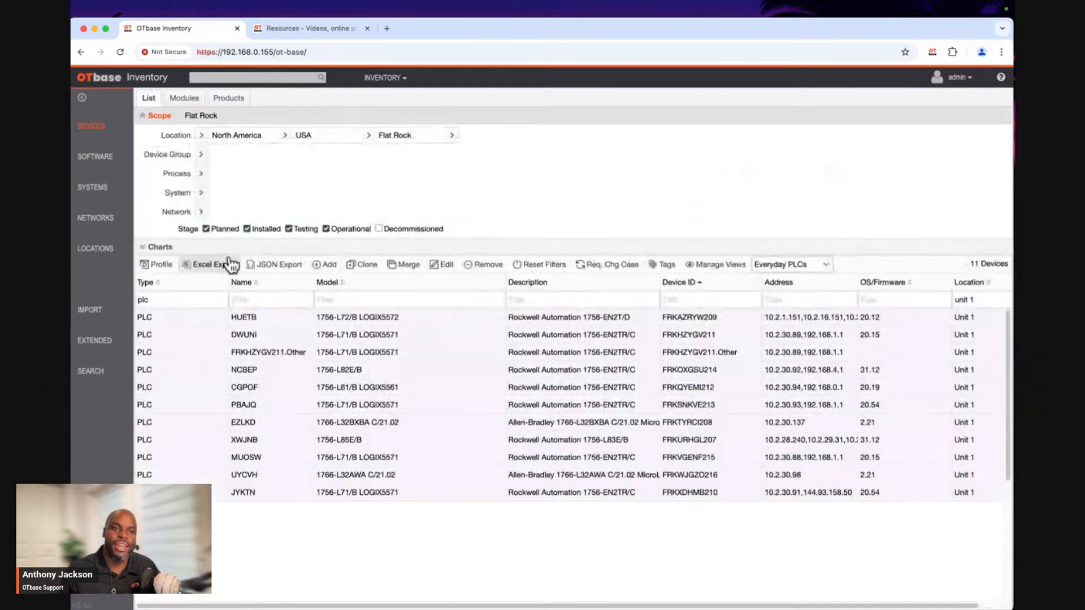
click(209, 320)
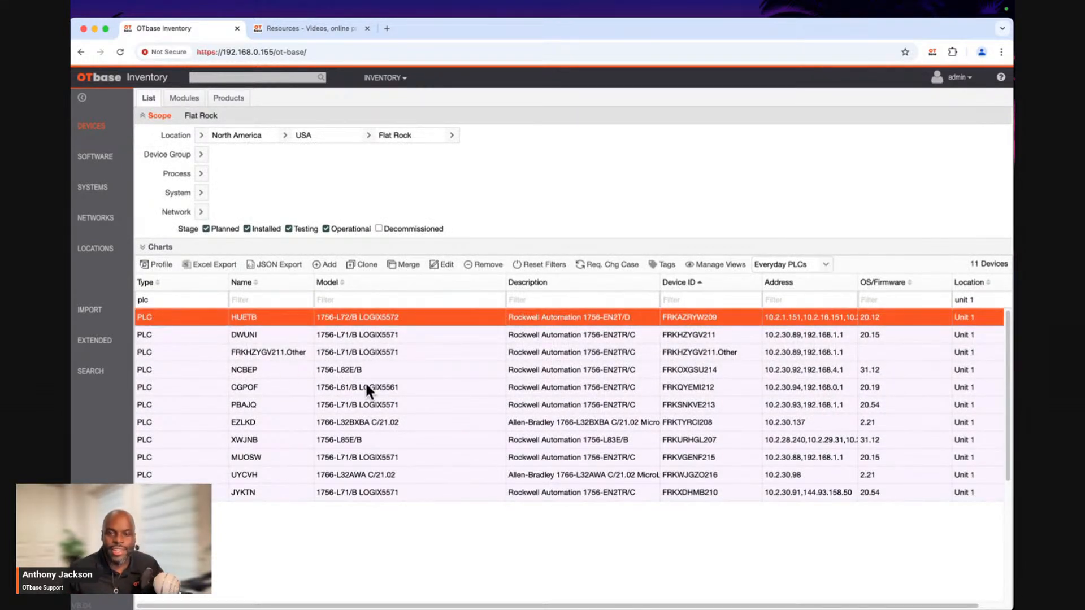